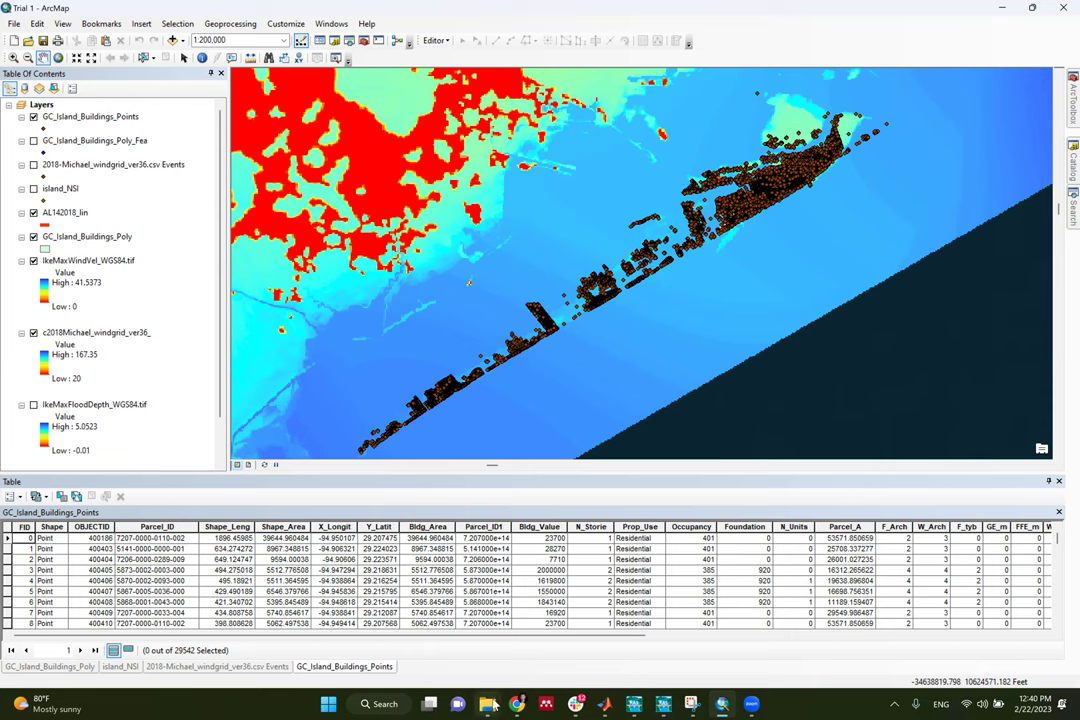
# Browse the CGN 5930 course folder in File Explorer, check the Lecture 13 subfolder and return to the course folder
pyautogui.moveTo(490, 705)
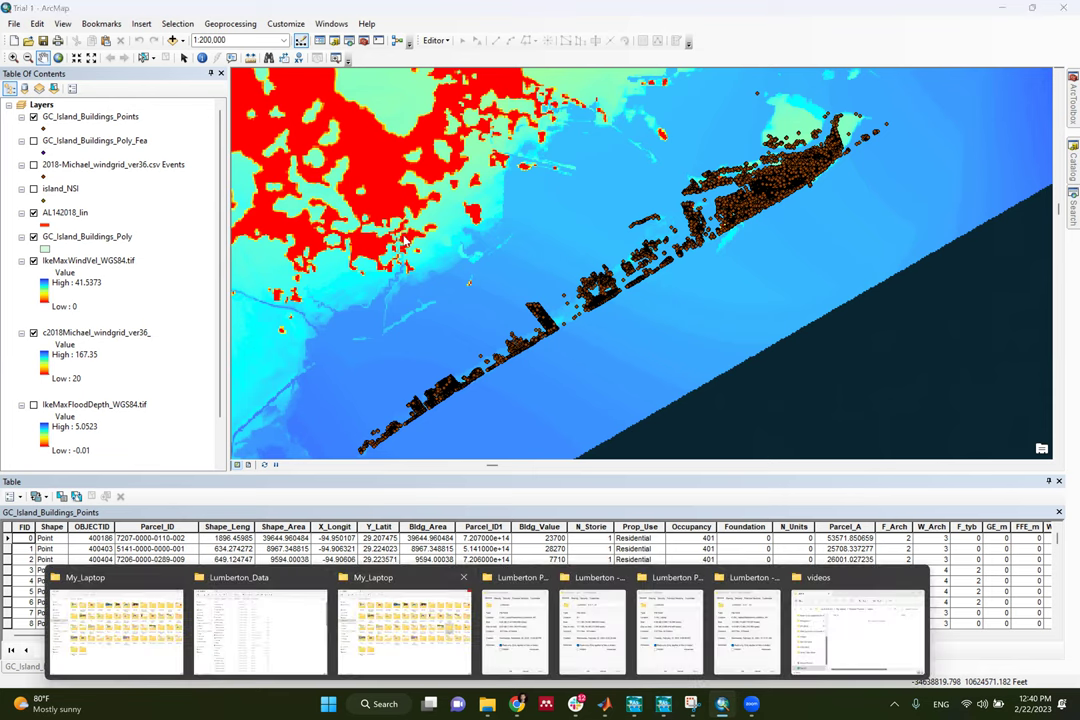
pyautogui.click(404, 625)
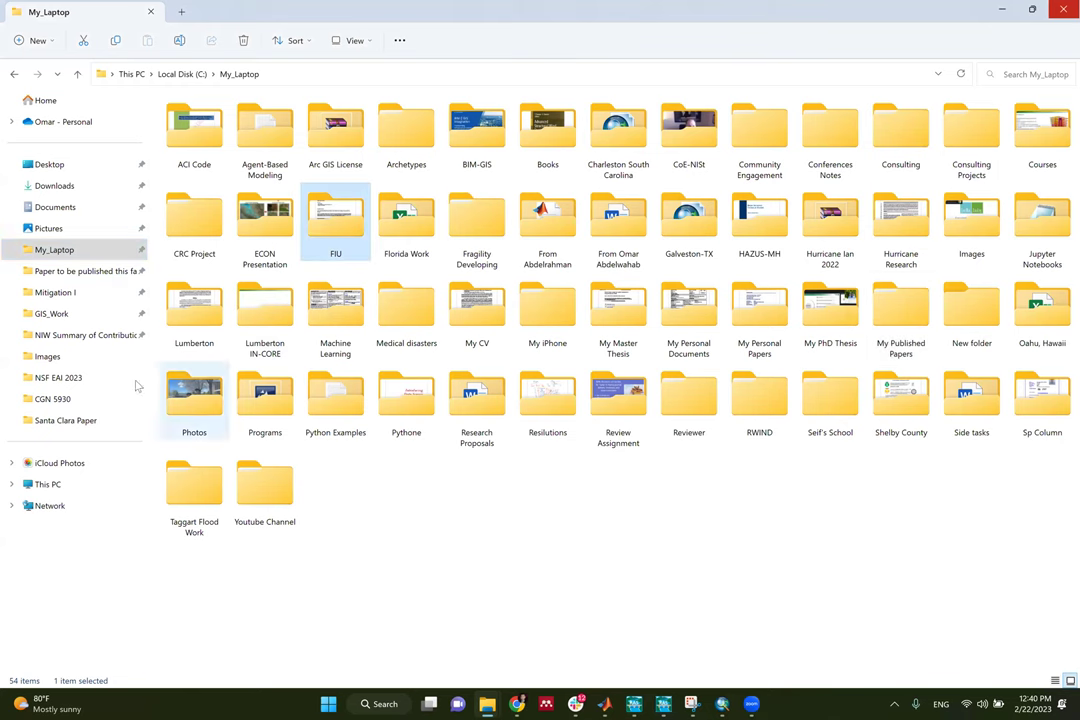
pyautogui.click(85, 399)
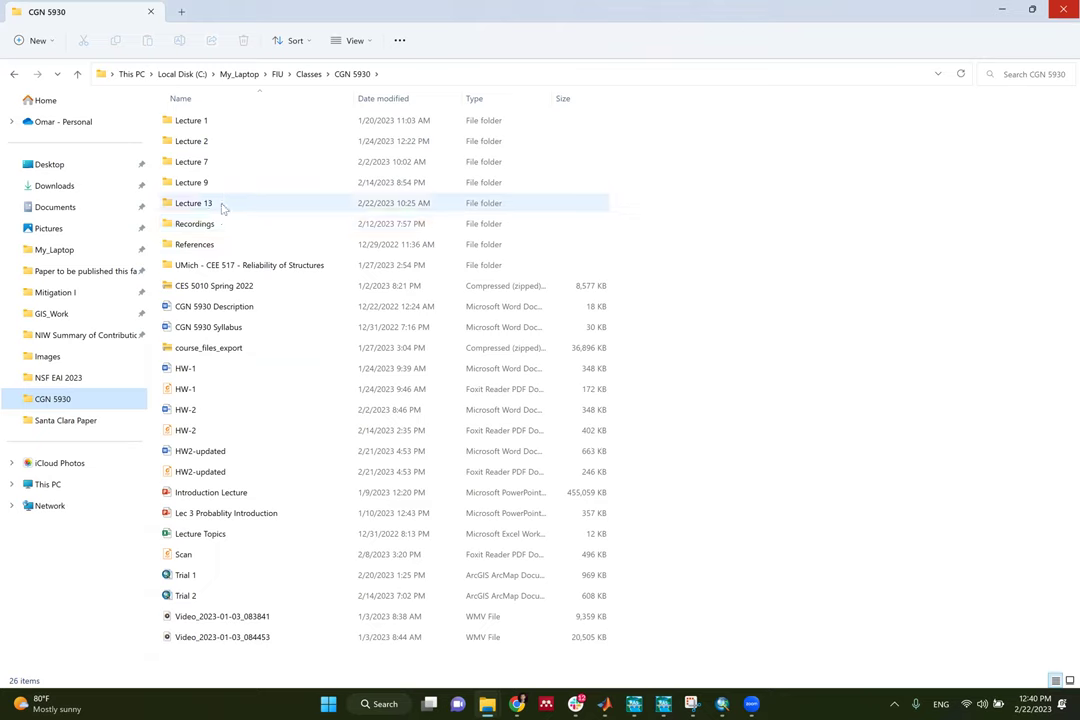
pyautogui.doubleClick(224, 206)
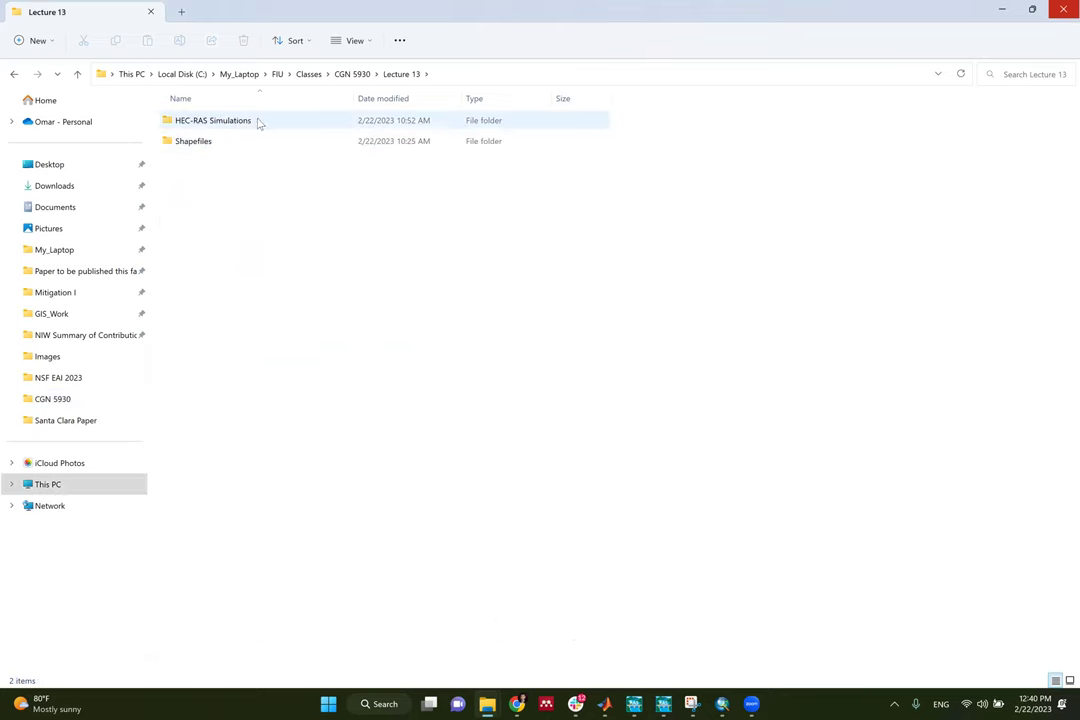
pyautogui.click(352, 74)
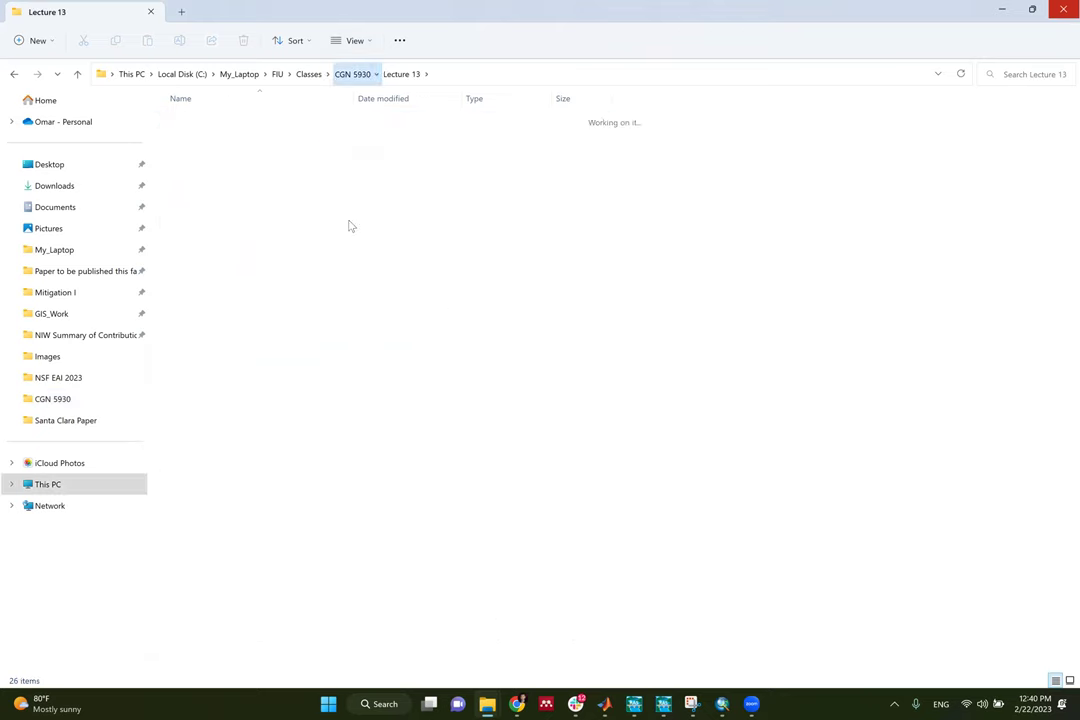
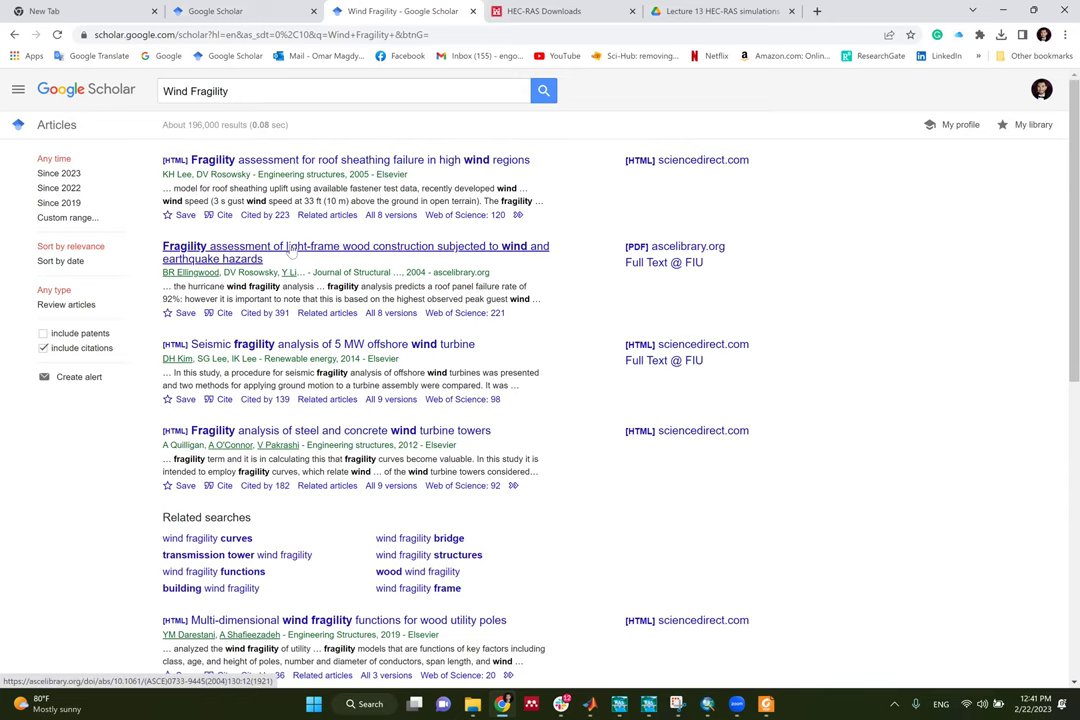
# Open the paper on fragility of light-frame wood construction under wind and earthquake hazards in a new tab and look through the other results
pyautogui.middleClick(380, 256)
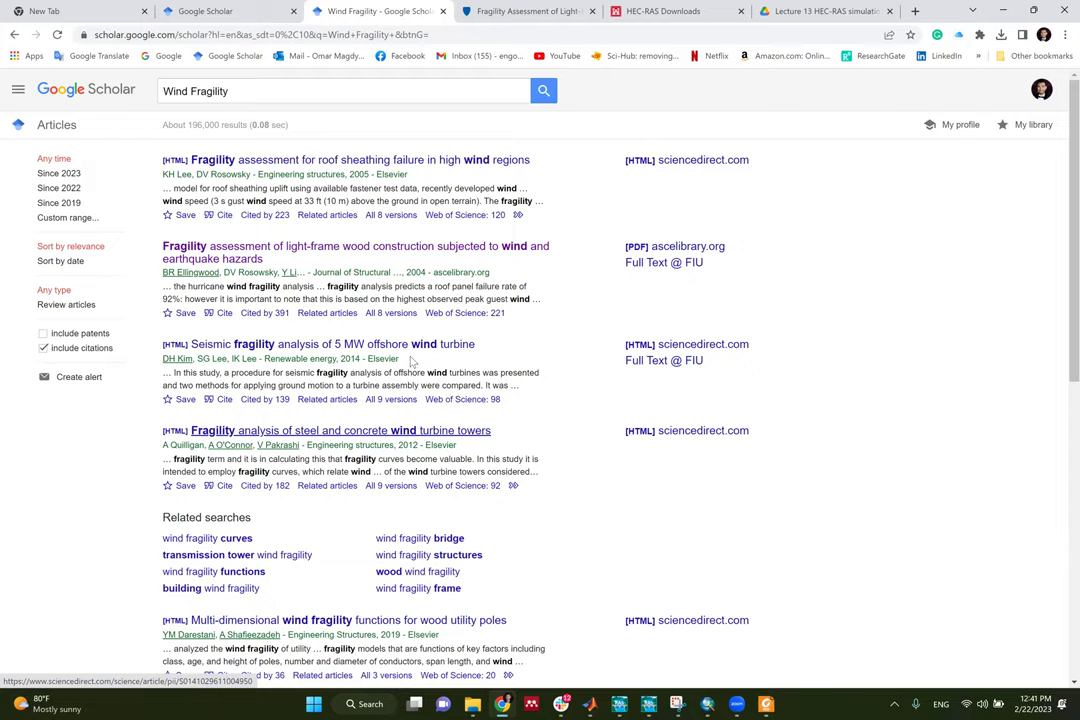
pyautogui.scroll(-3, 345, 400)
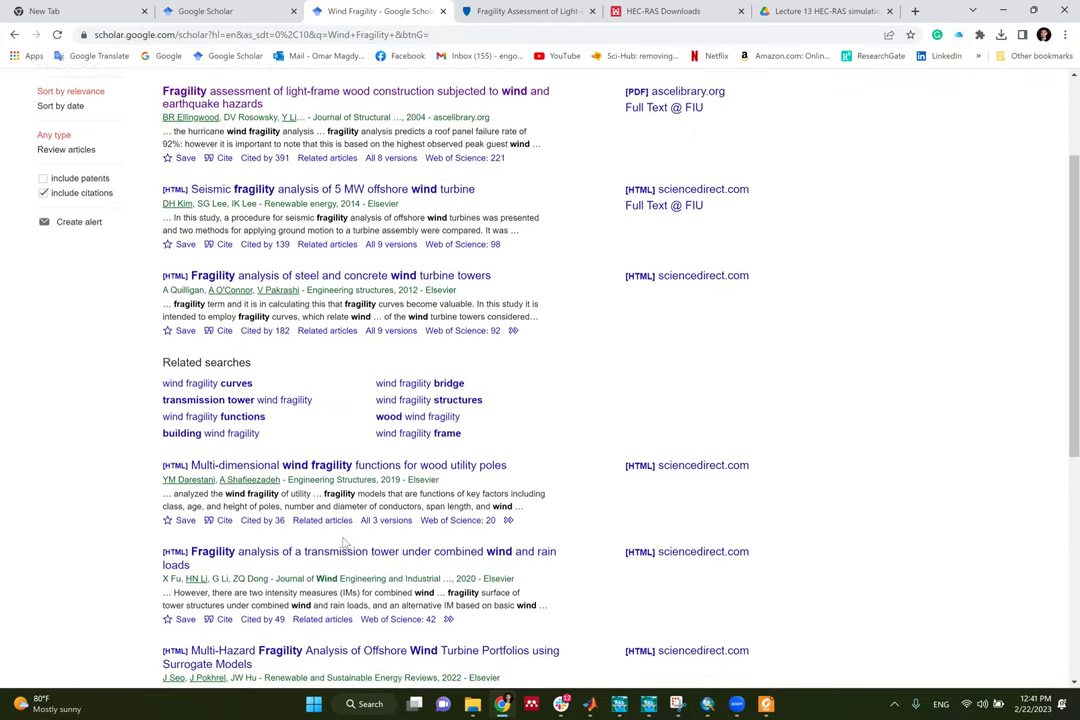
pyautogui.scroll(-3, 330, 555)
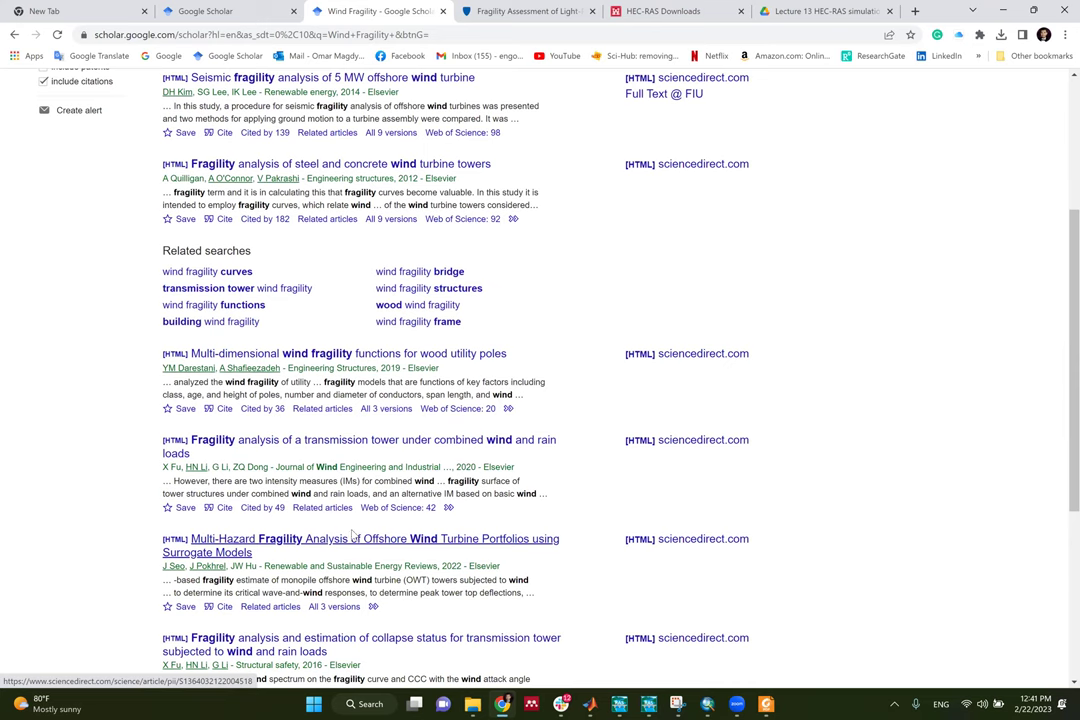
# Refine the Google Scholar query to "Wind Fragility for Residential Buildings" and run the search
pyautogui.scroll(6, 352, 535)
pyautogui.click(231, 90)
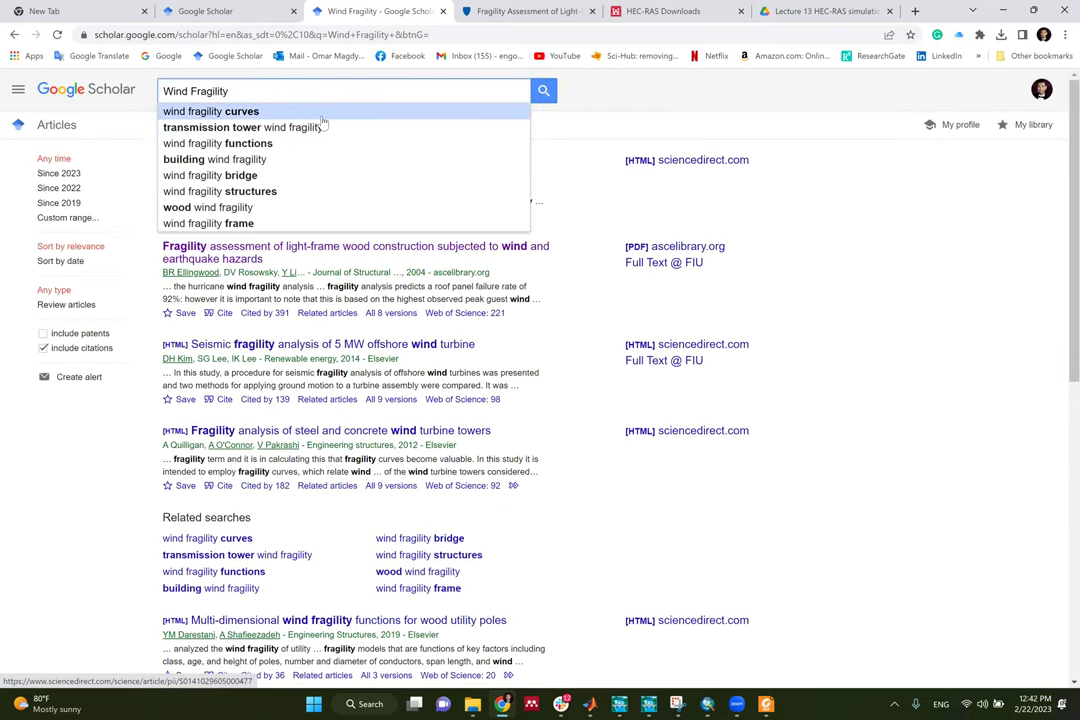
pyautogui.write('Mas')
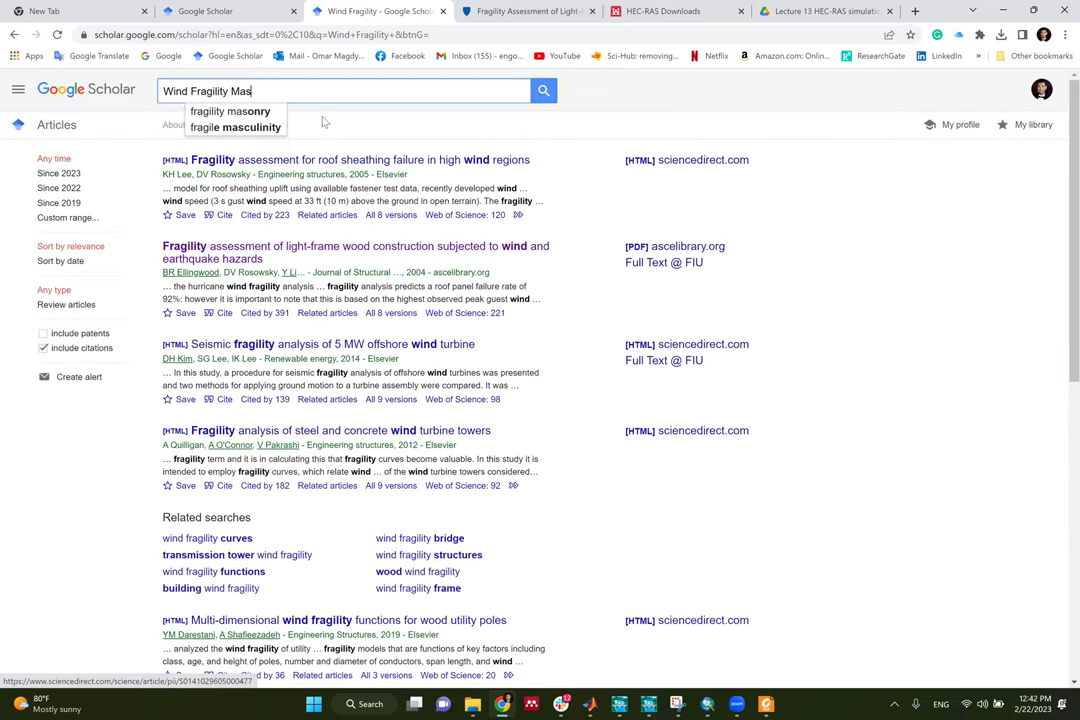
pyautogui.press('BackSpace')
pyautogui.press('BackSpace')
pyautogui.press('BackSpace')
pyautogui.write('for Residential B')
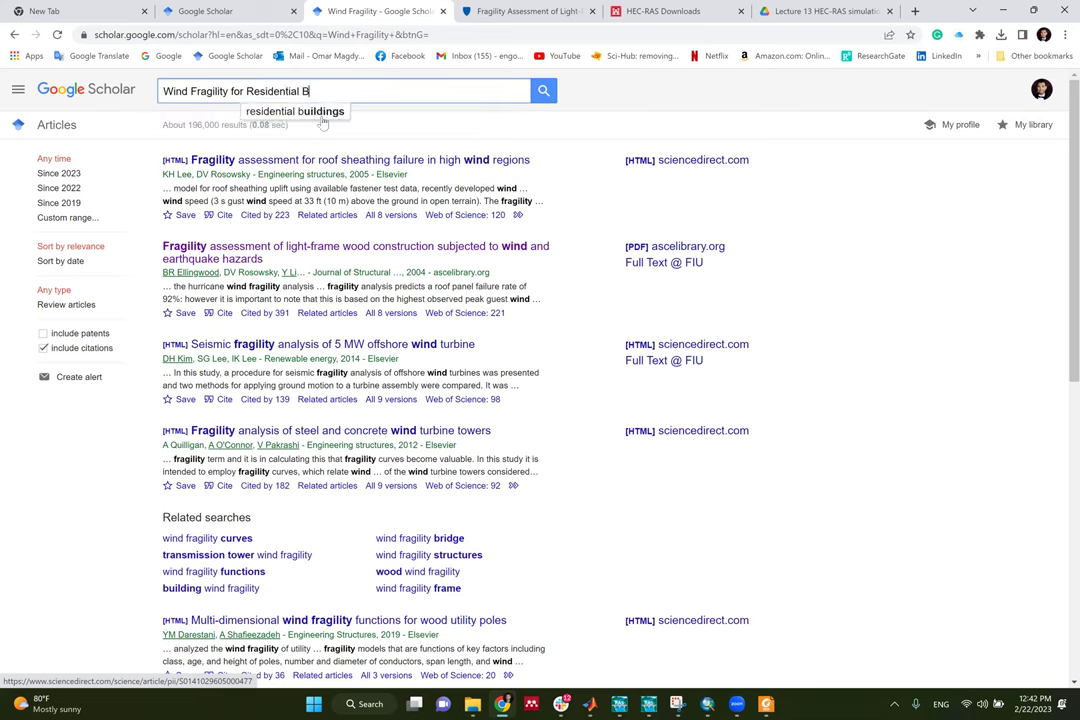
pyautogui.write('uildings')
pyautogui.press('Return')
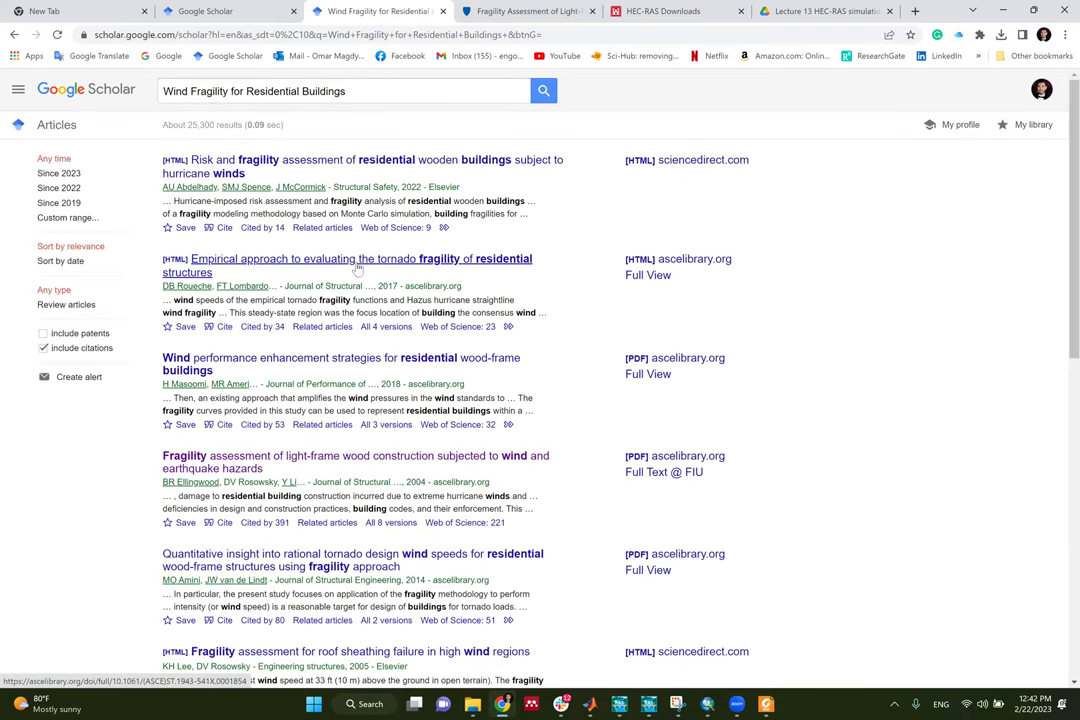
# Open the tornado fragility and residential wood-frame wind performance papers in new tabs, and display the wood-frame paper's PDF
pyautogui.middleClick(357, 266)
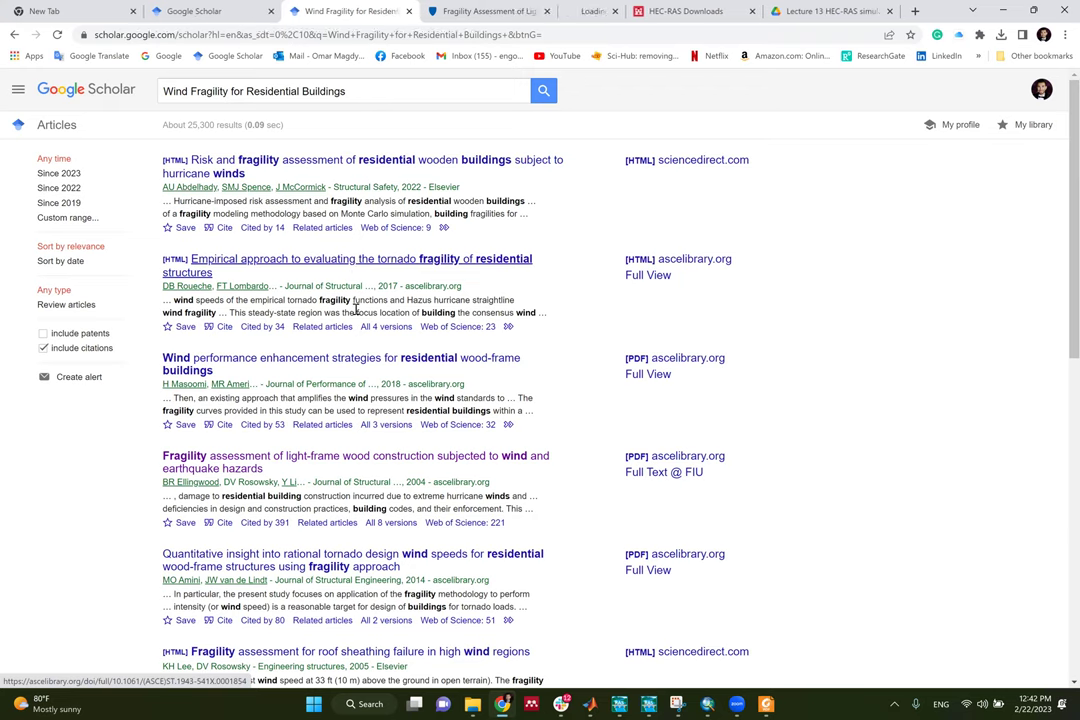
pyautogui.middleClick(380, 364)
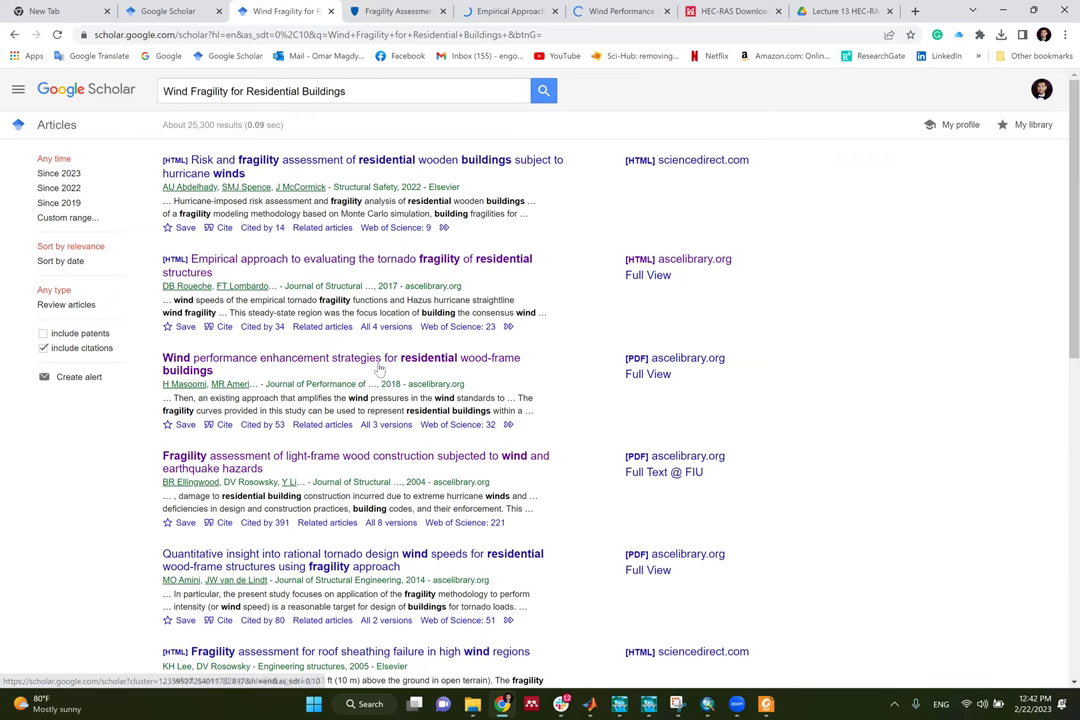
pyautogui.click(505, 11)
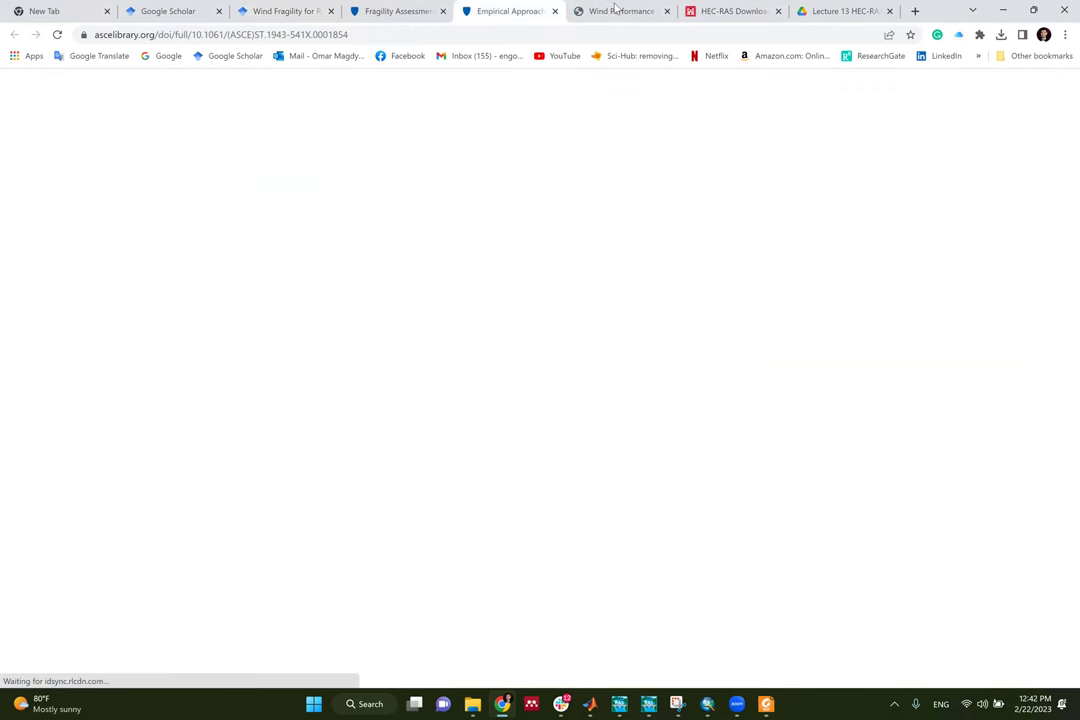
pyautogui.click(612, 9)
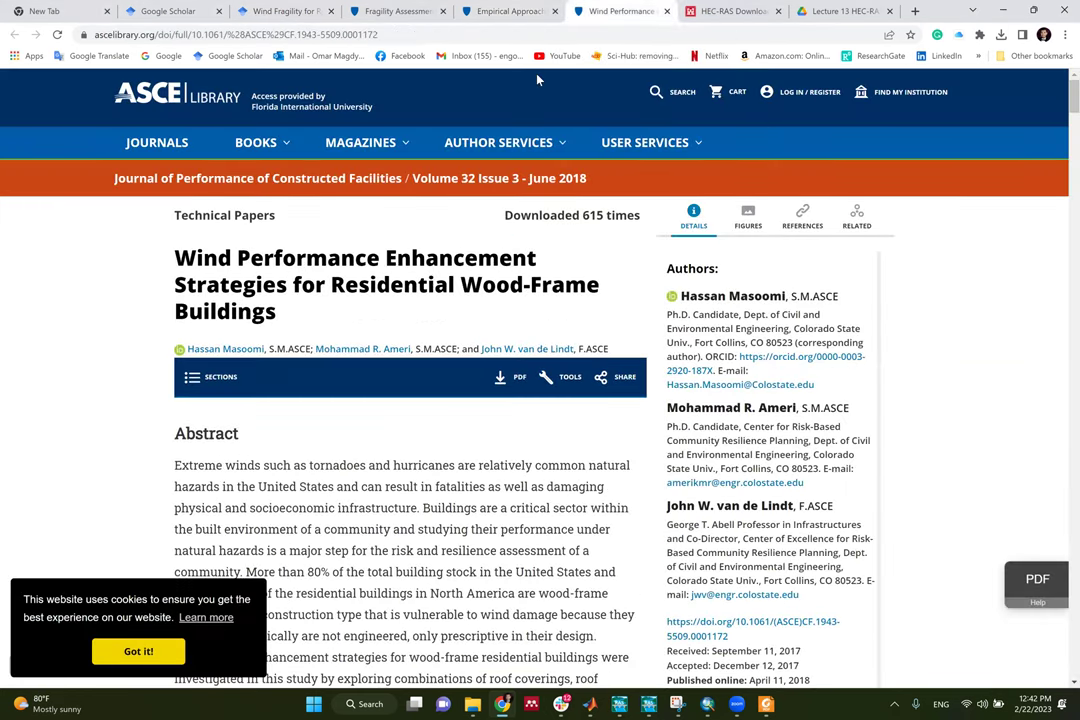
pyautogui.click(520, 378)
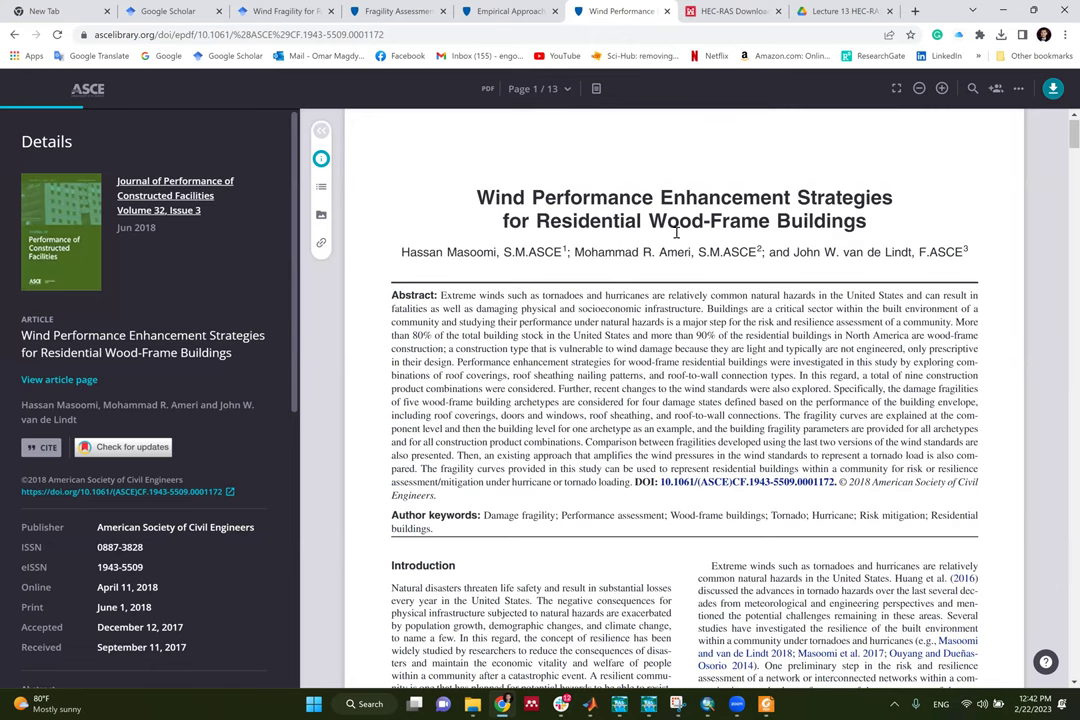
# Examine the abstract, the damage state and wind load sections and the five building archetypes in Fig. 1
pyautogui.scroll(-1, 648, 285)
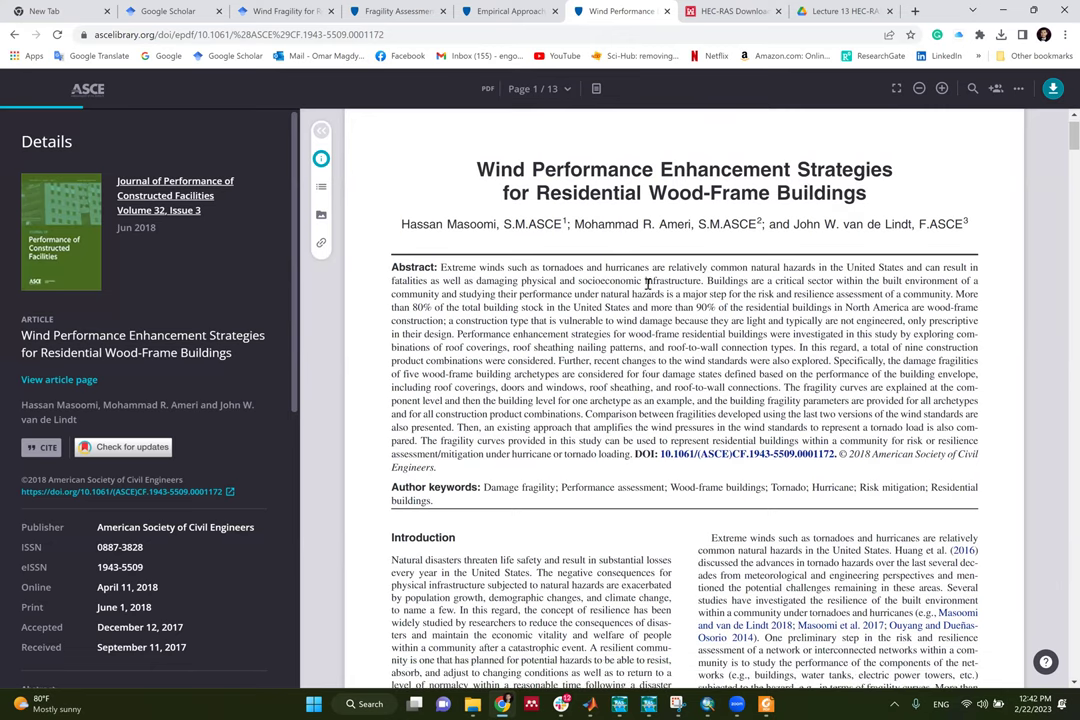
pyautogui.scroll(-2, 648, 285)
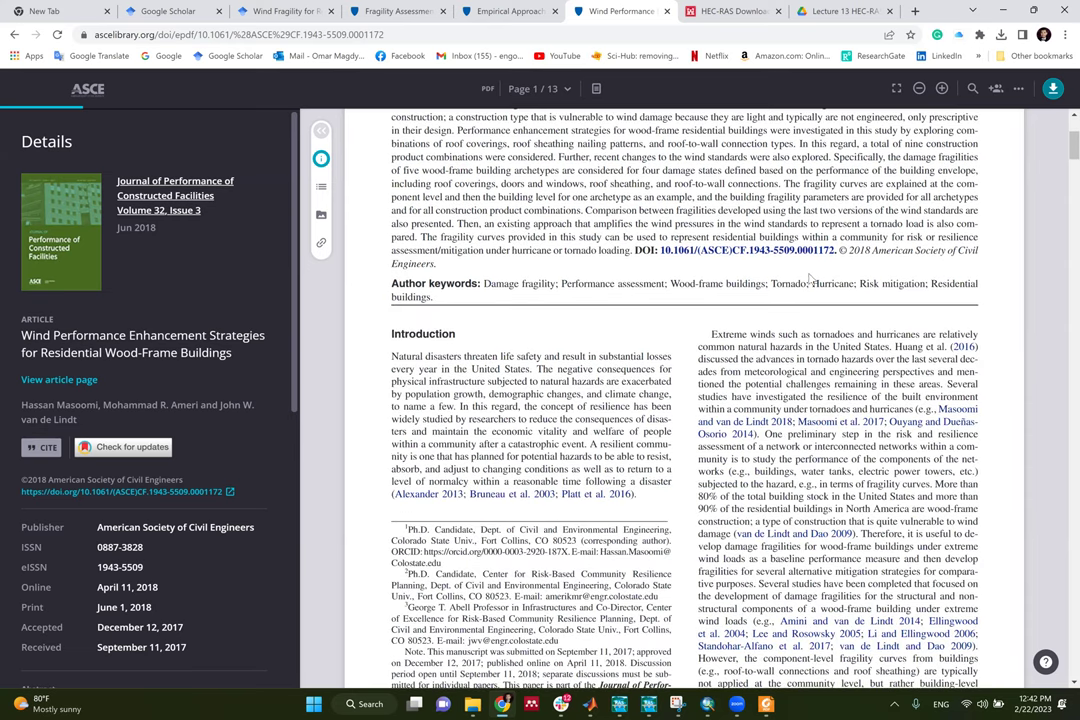
pyautogui.scroll(-12, 749, 261)
pyautogui.scroll(3, 685, 330)
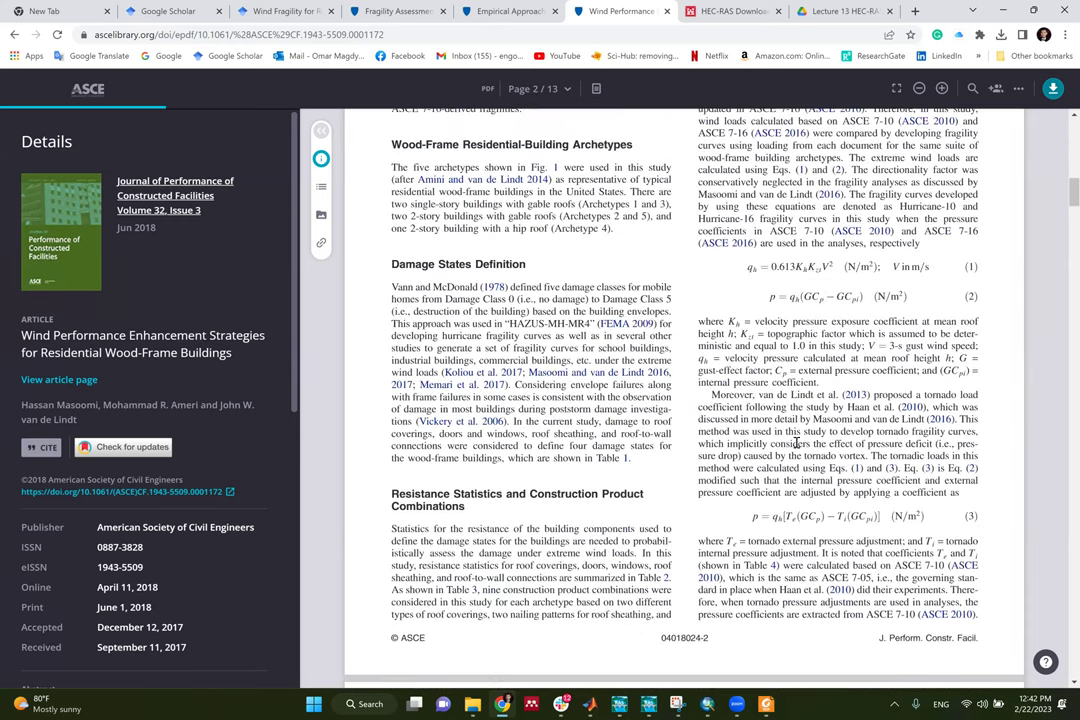
pyautogui.scroll(-4, 652, 372)
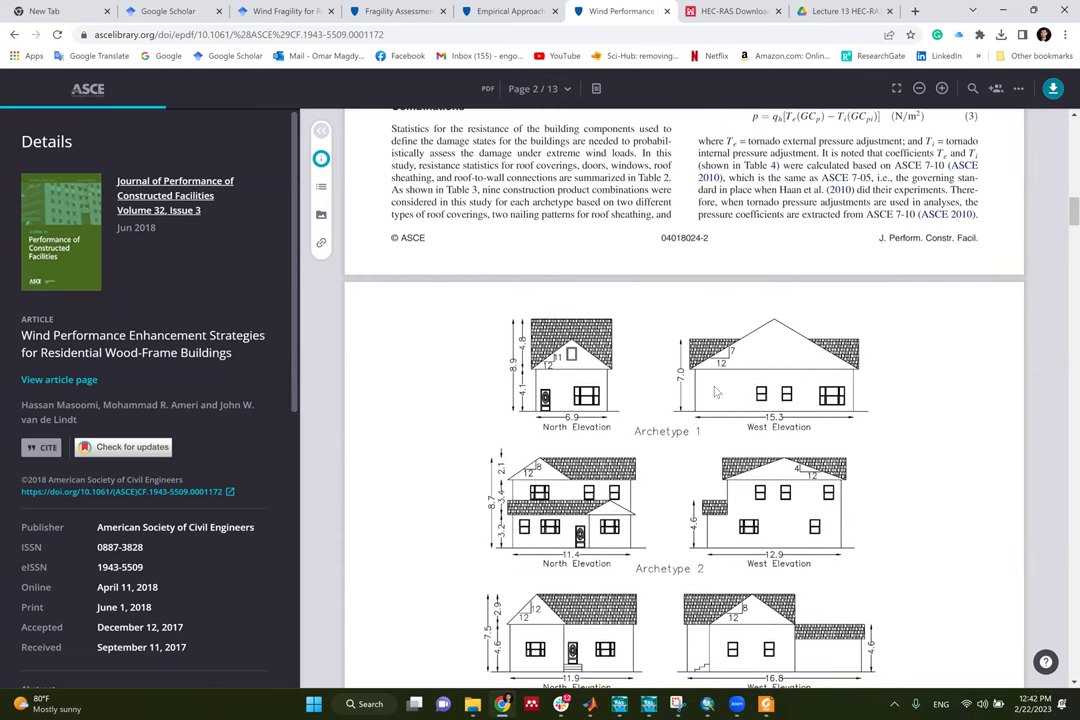
pyautogui.scroll(-1, 690, 420)
pyautogui.scroll(-2, 703, 430)
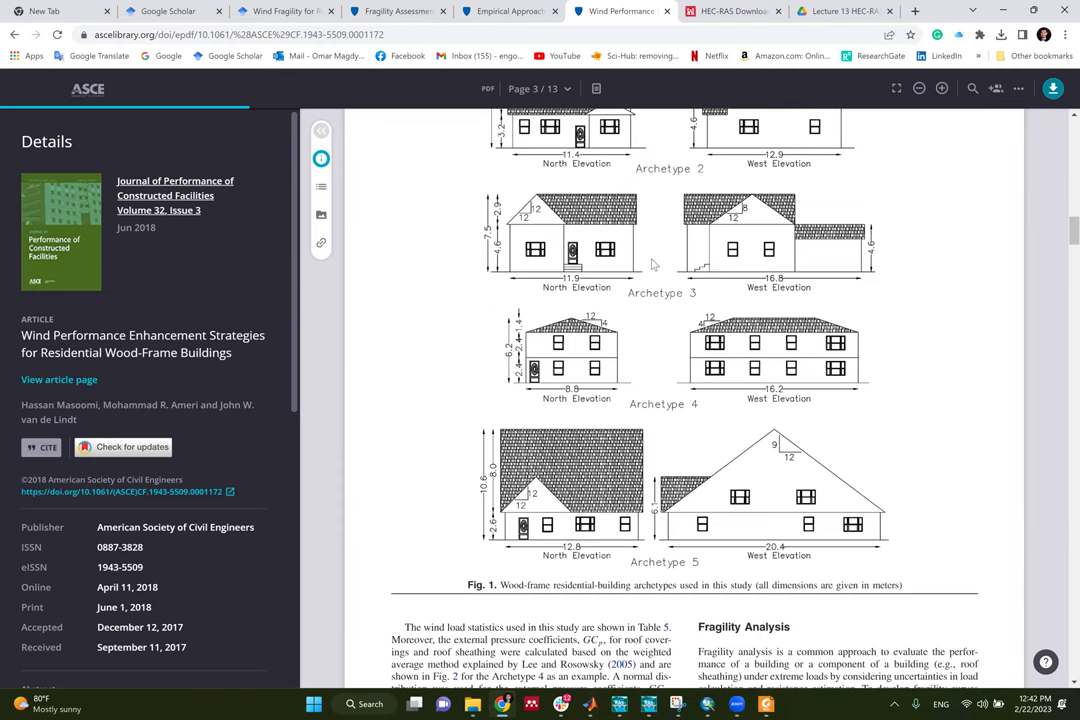
# Review the paper's tables on damage states, component resistance, construction product combinations and wind loads, plus the Fig. 2 pressure coefficients
pyautogui.scroll(-3, 555, 225)
pyautogui.scroll(-1, 686, 334)
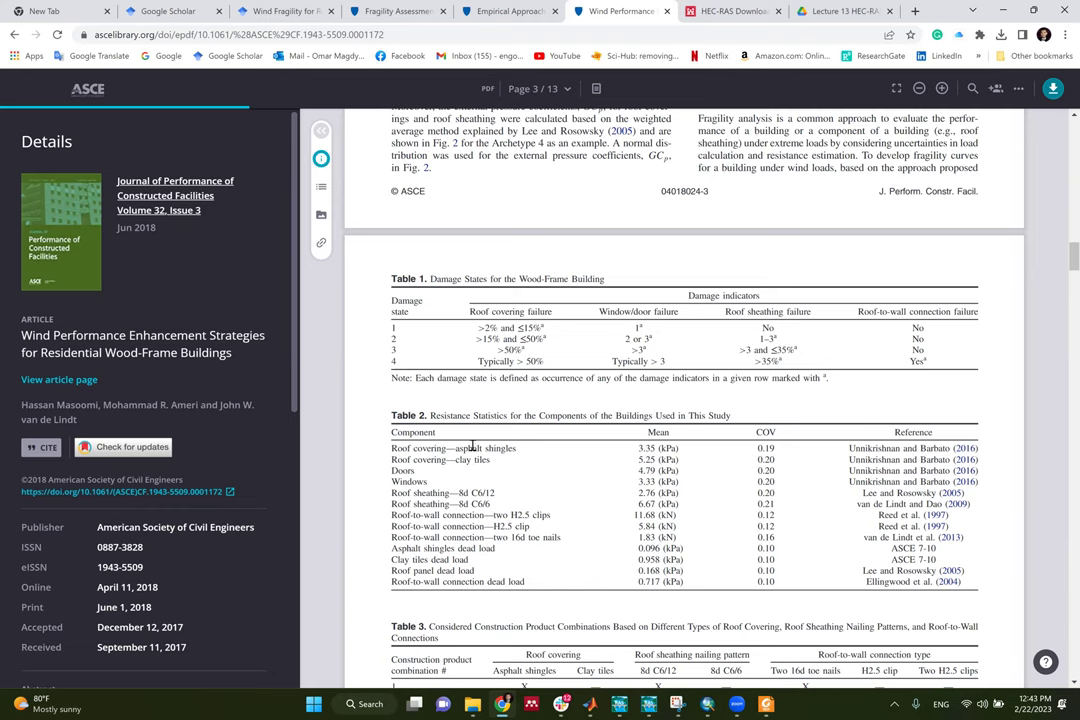
pyautogui.scroll(-3, 643, 431)
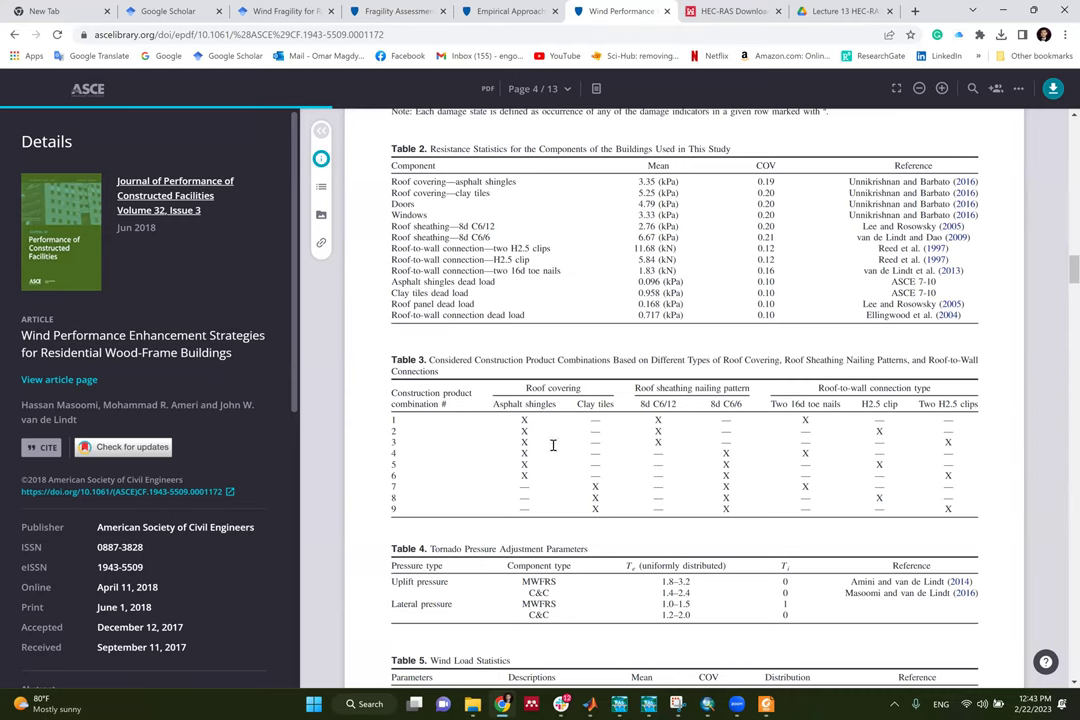
pyautogui.scroll(-2, 481, 393)
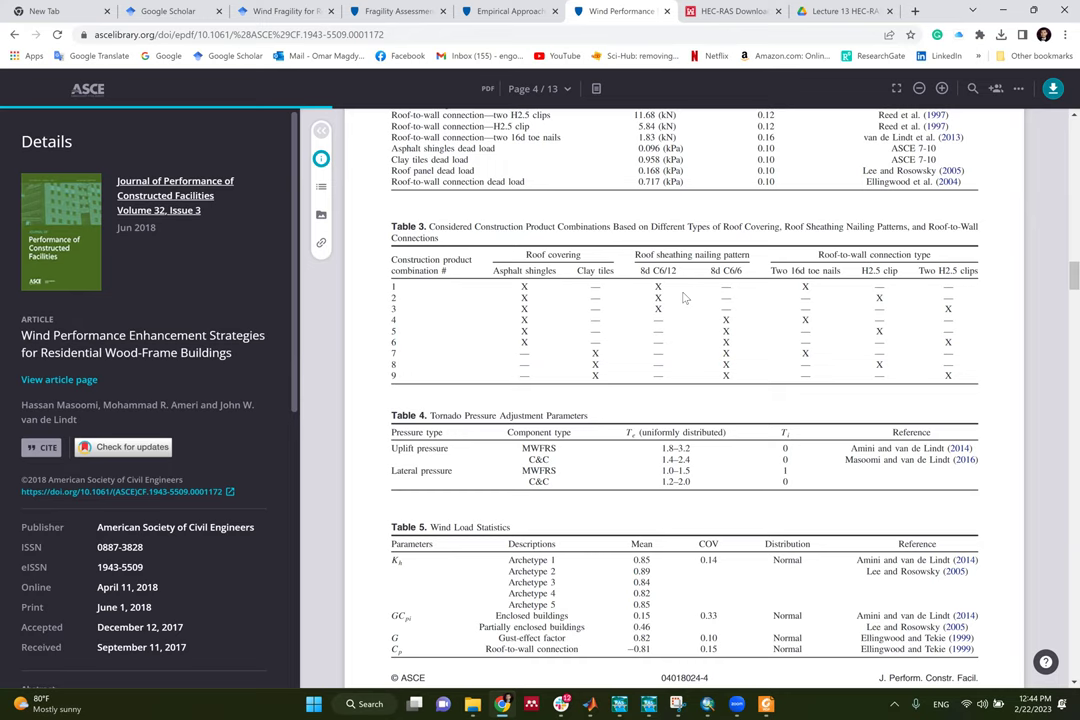
pyautogui.scroll(-3, 622, 550)
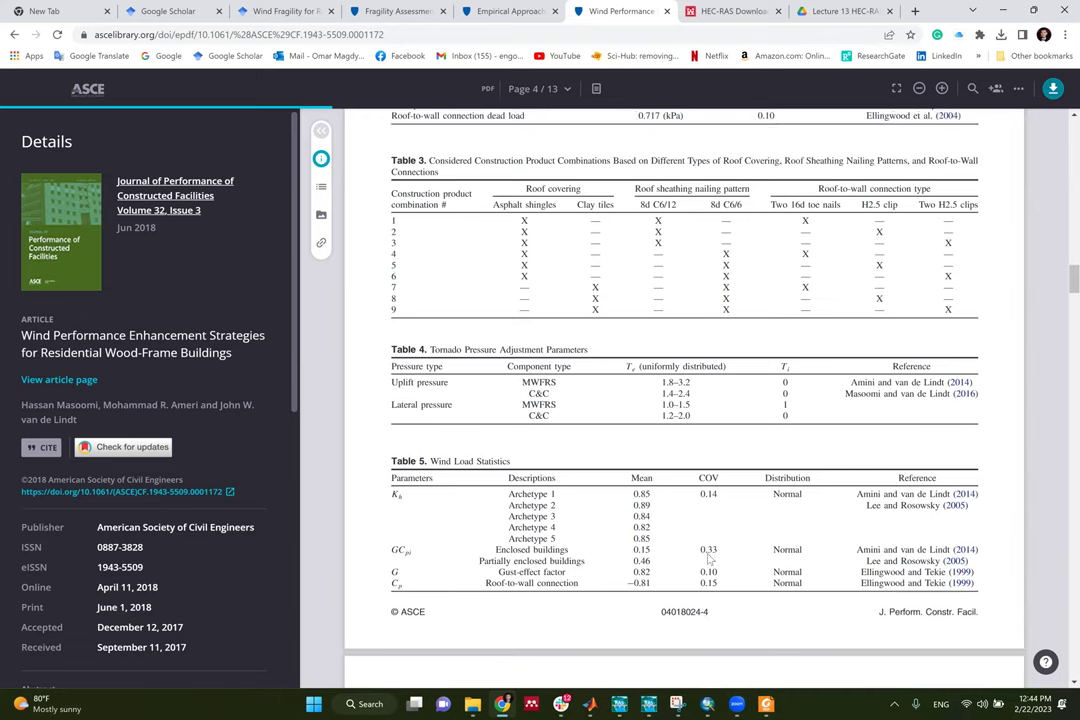
pyautogui.scroll(-5, 740, 480)
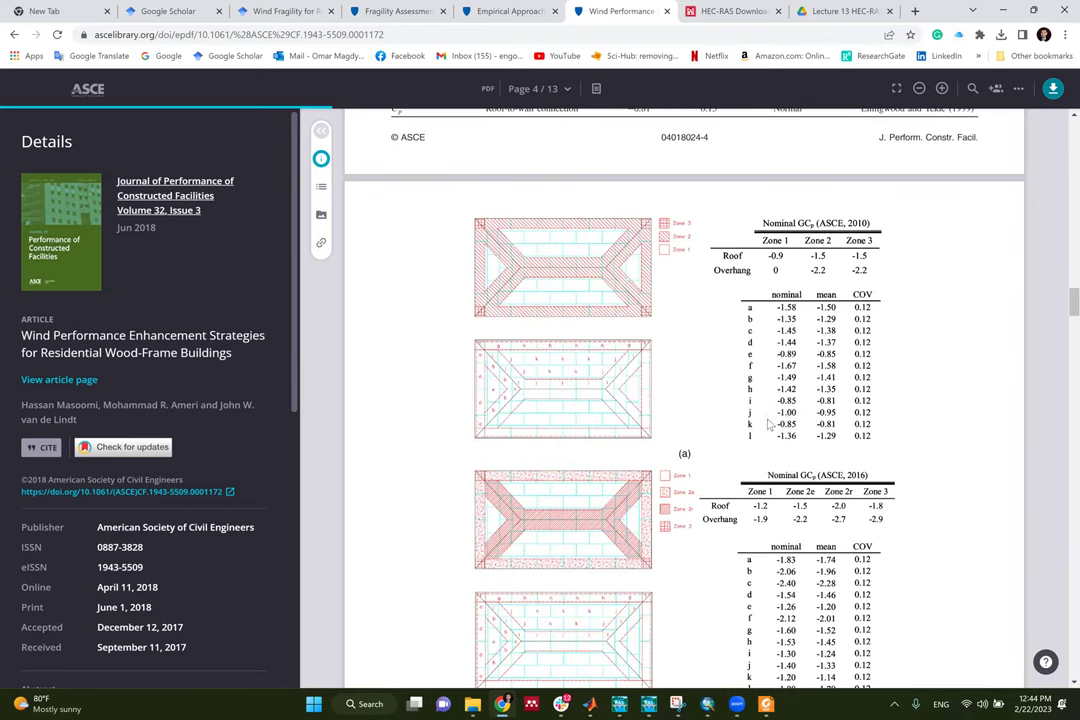
pyautogui.scroll(-3, 767, 420)
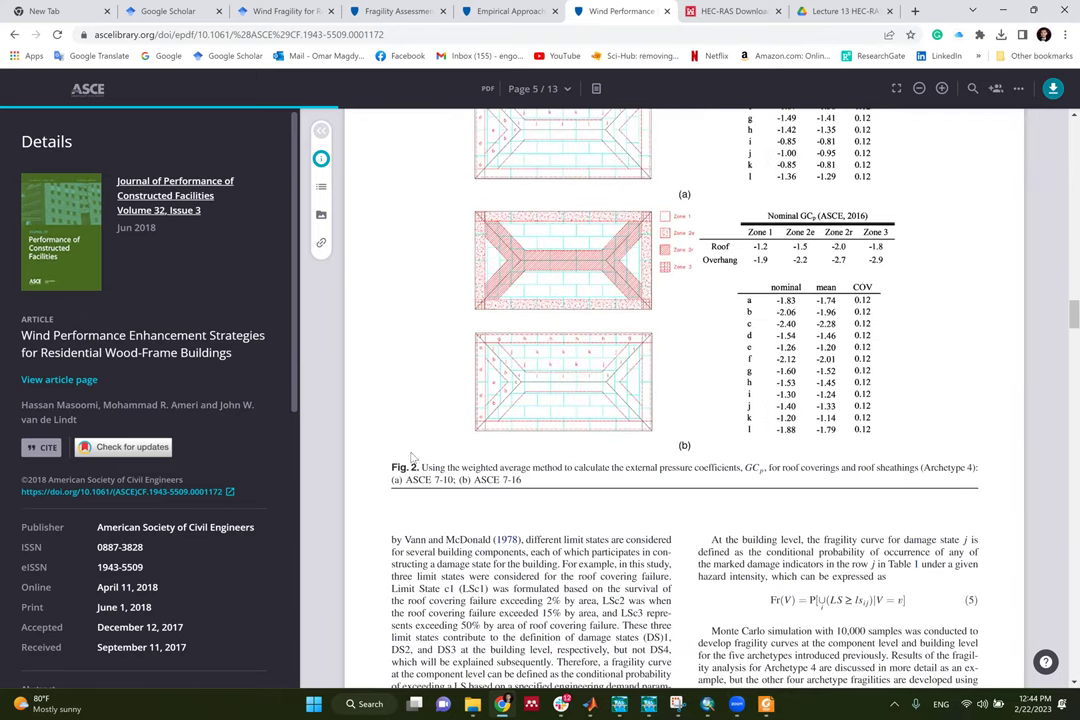
# Examine the component-level and building-level fragility curves and the Hurricane-10 fragility parameters for each archetype in Table 6
pyautogui.scroll(-6, 631, 466)
pyautogui.scroll(-10, 634, 466)
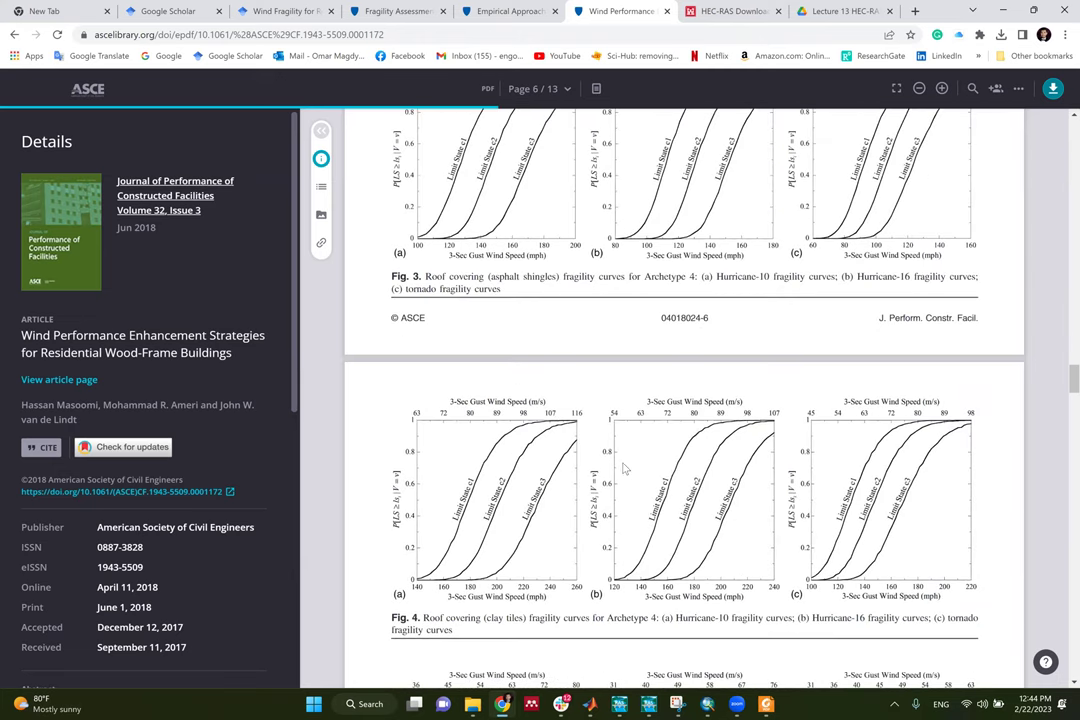
pyautogui.scroll(-3, 622, 474)
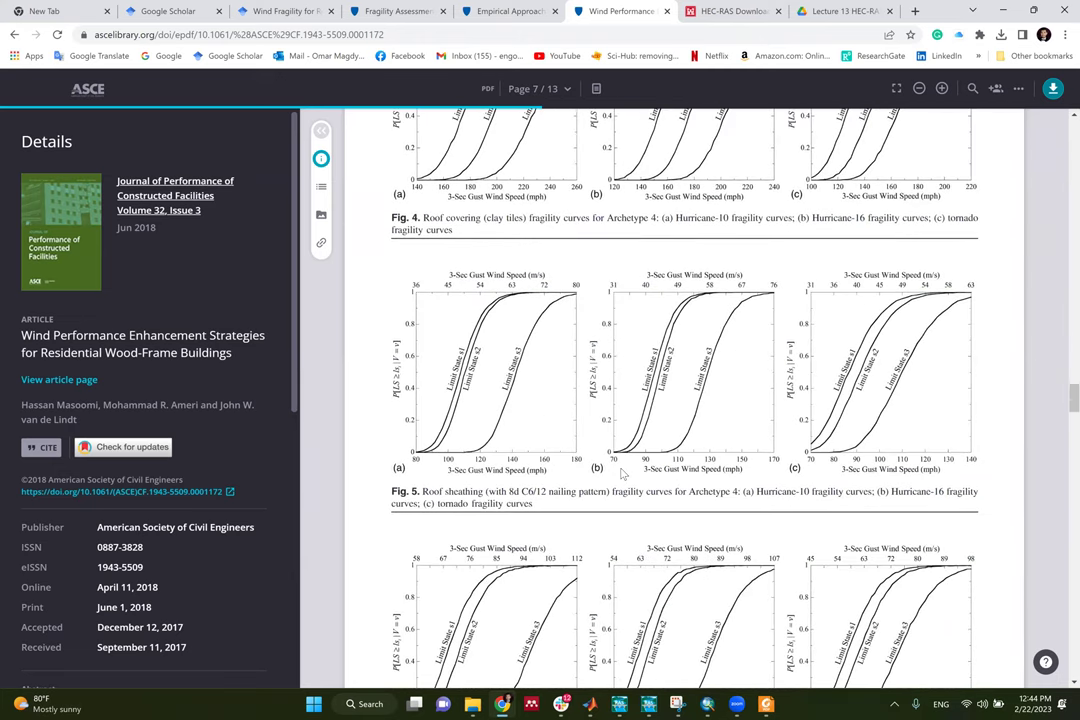
pyautogui.scroll(-6, 620, 470)
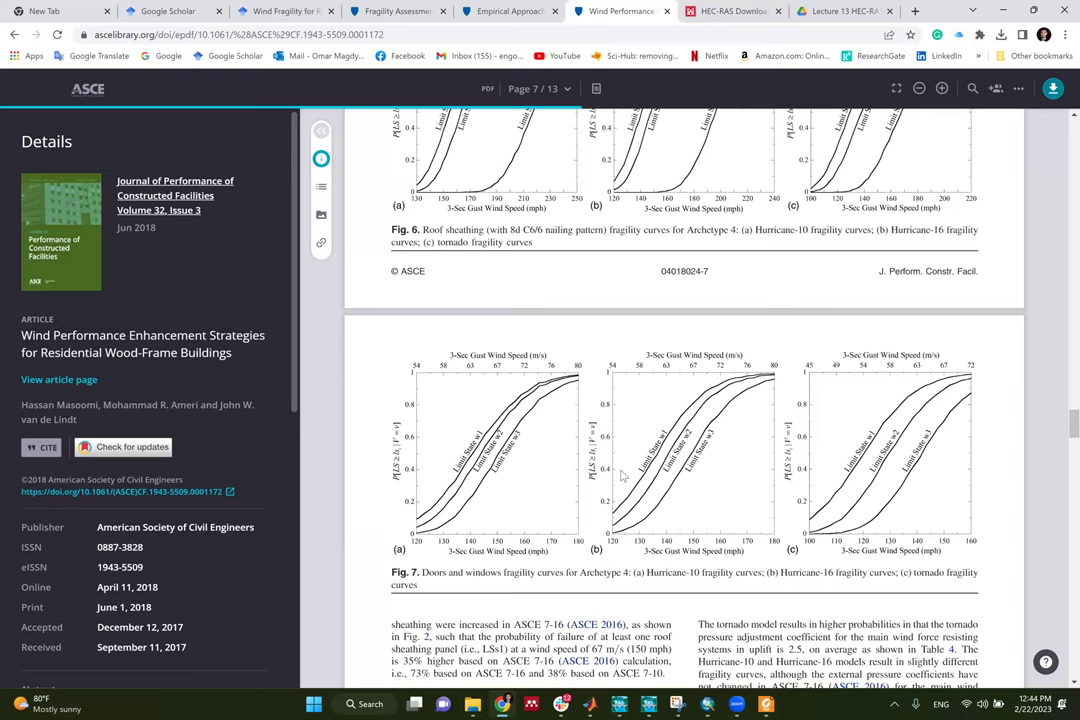
pyautogui.scroll(-20, 622, 476)
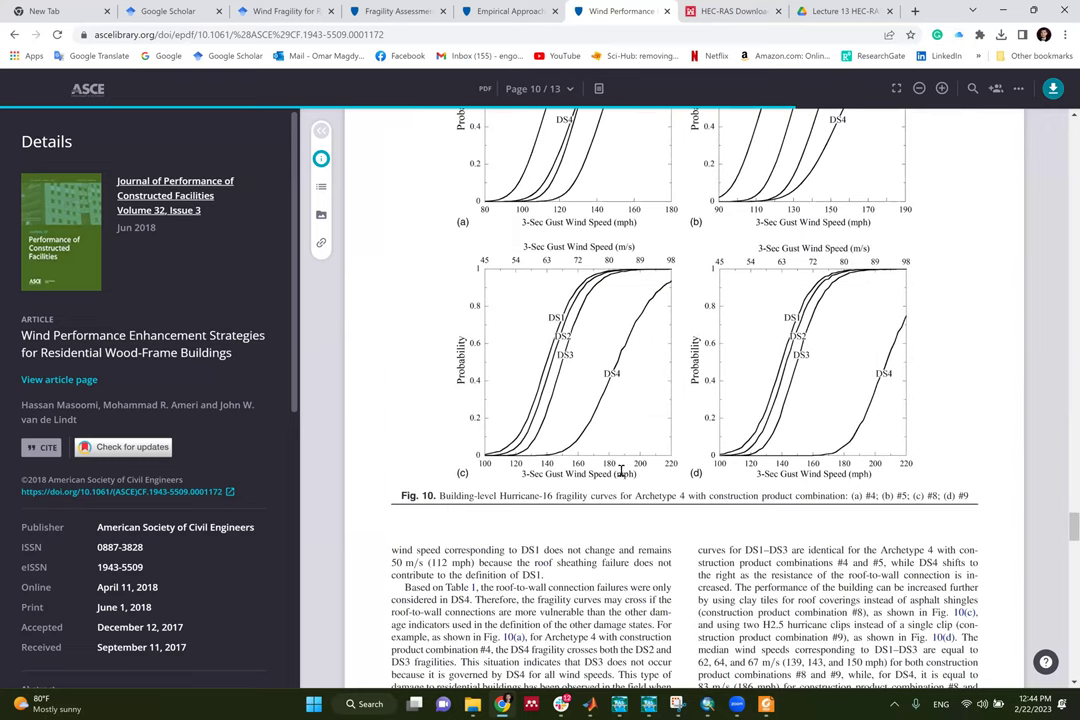
pyautogui.scroll(-9, 620, 430)
pyautogui.scroll(3, 616, 385)
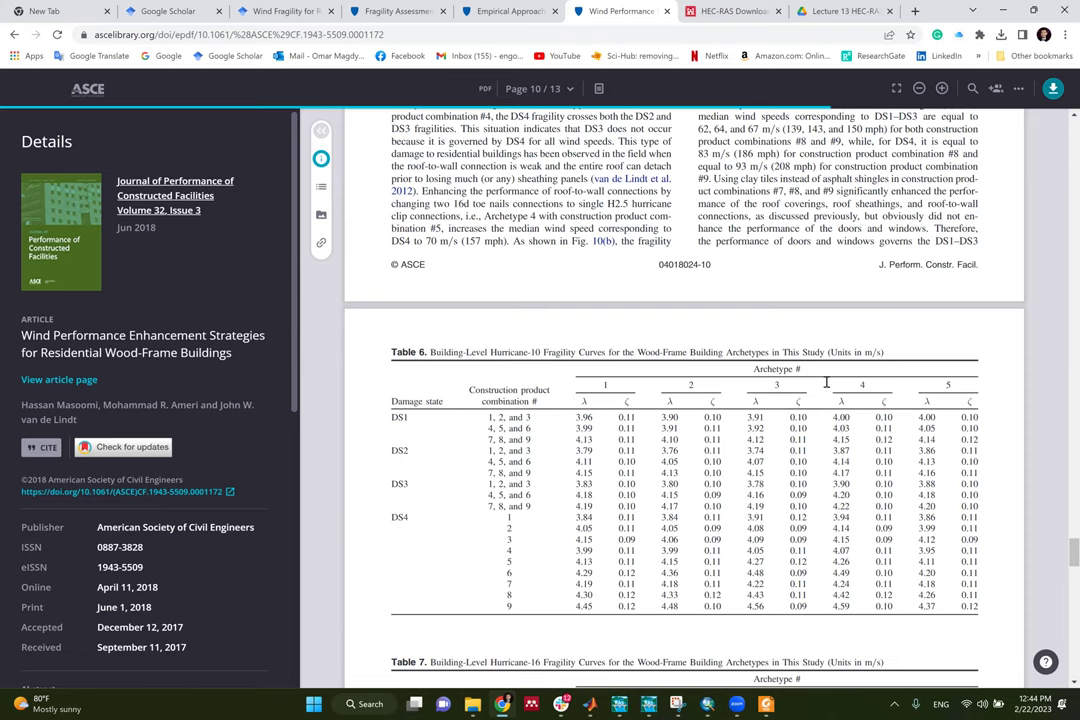
# Switch to MATLAB and display the beginning of the Wind_Damage_Analysis.m script
pyautogui.click(594, 705)
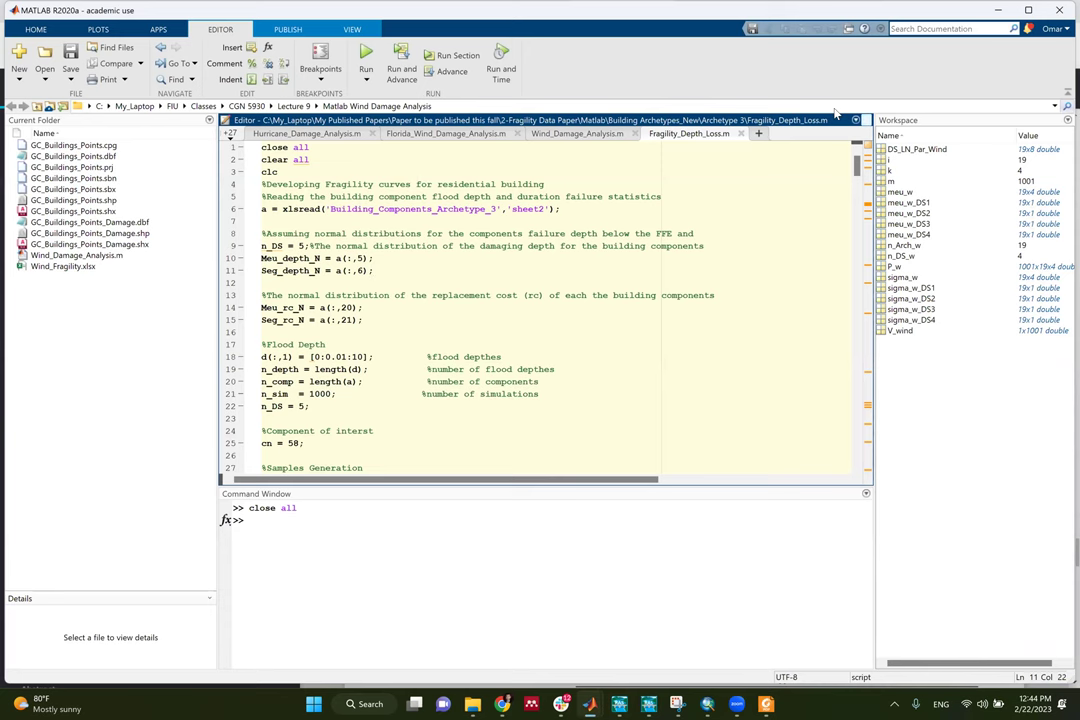
pyautogui.hotkey('ctrl', 'pageup')
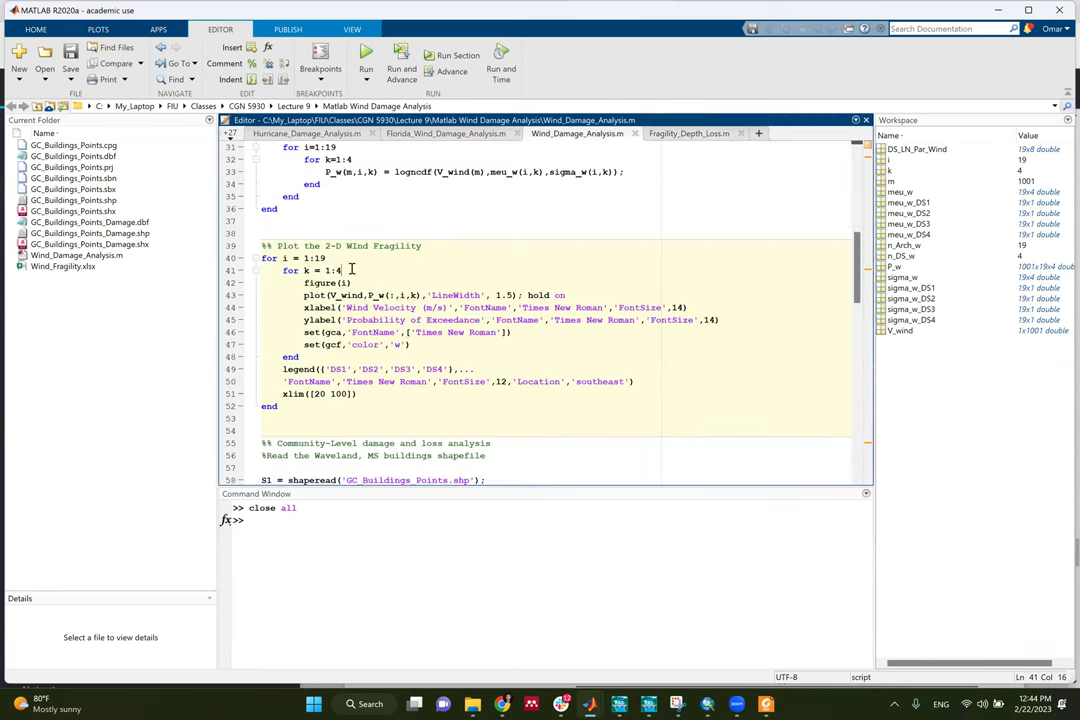
pyautogui.scroll(10, 355, 240)
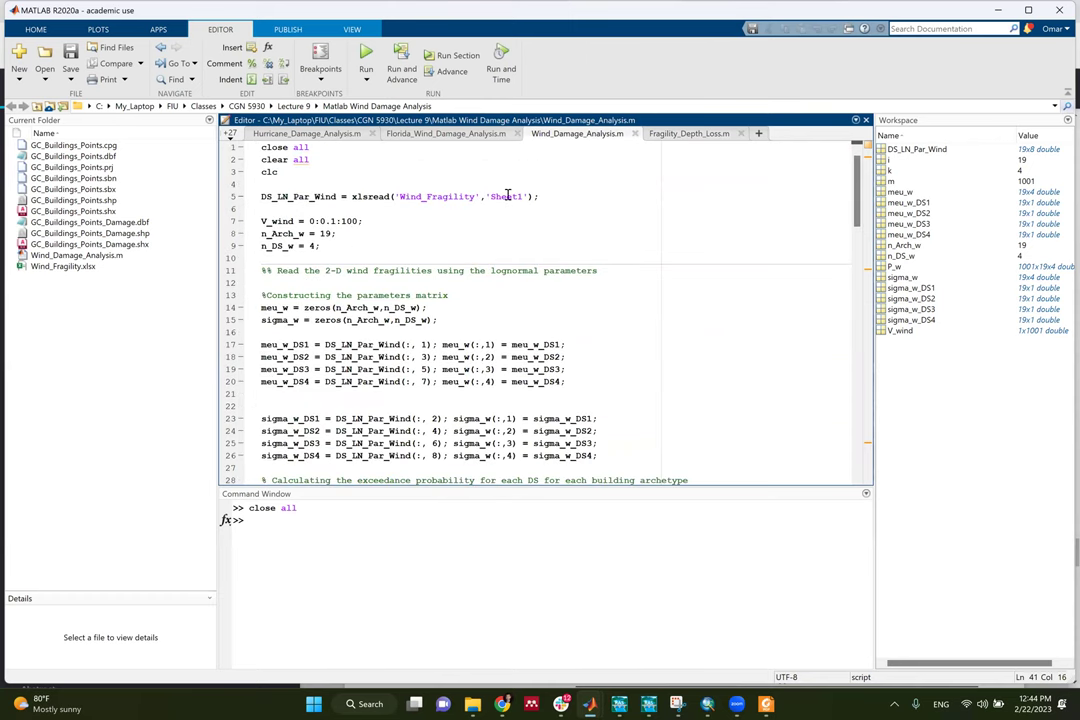
# Open Wind_Fragility.xlsx to review the archetypes' fragility parameters, and return to the exceedance probability loop in the Wind_Damage_Analysis.m script
pyautogui.click(88, 267)
pyautogui.rightClick(88, 267)
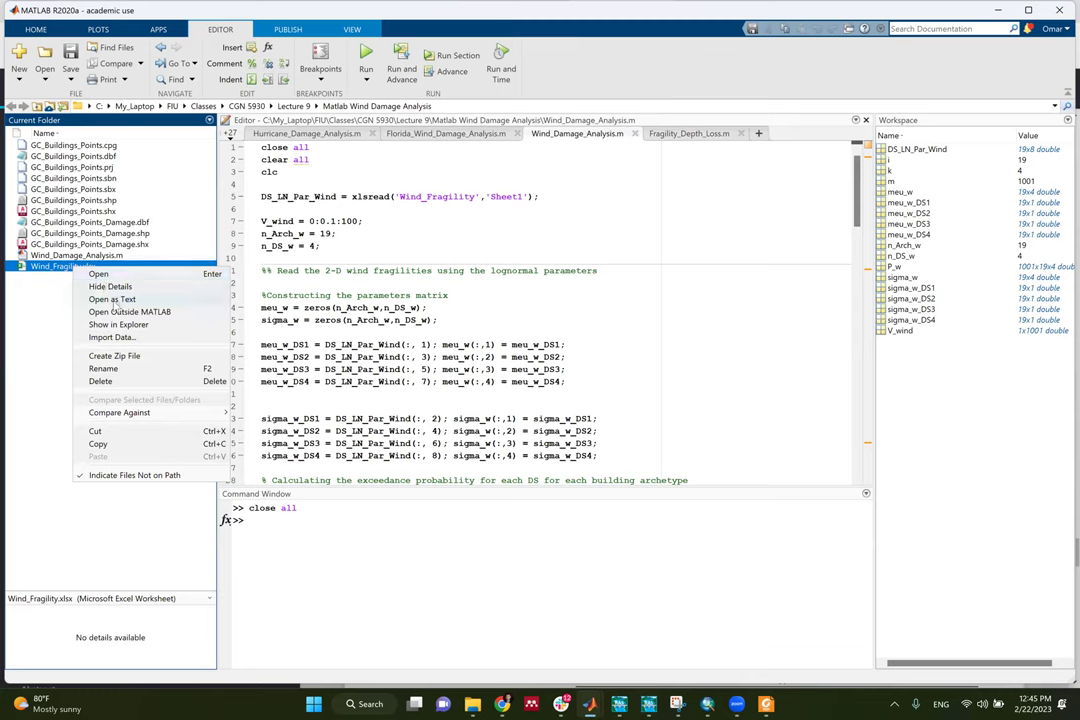
pyautogui.click(100, 273)
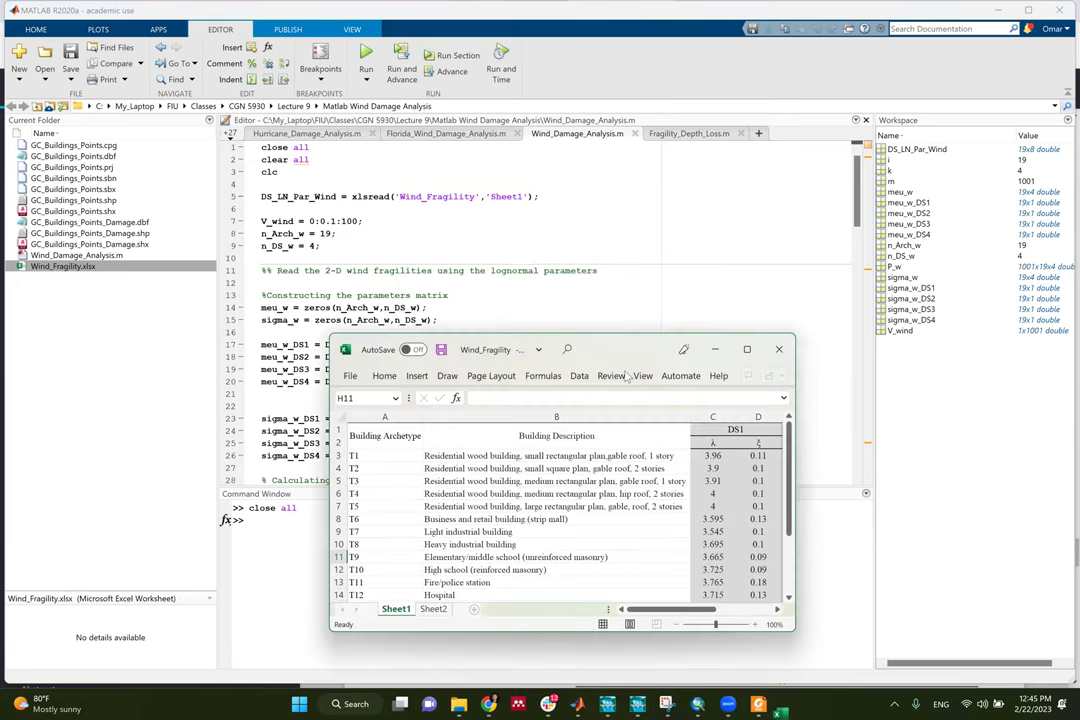
pyautogui.doubleClick(623, 300)
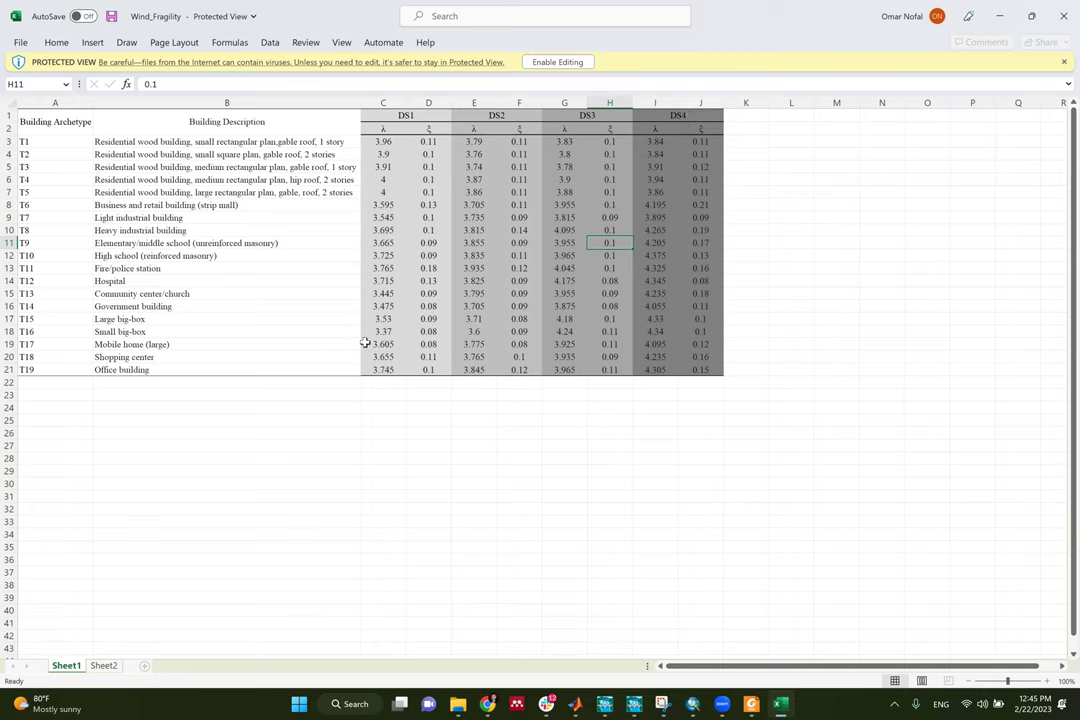
pyautogui.click(998, 18)
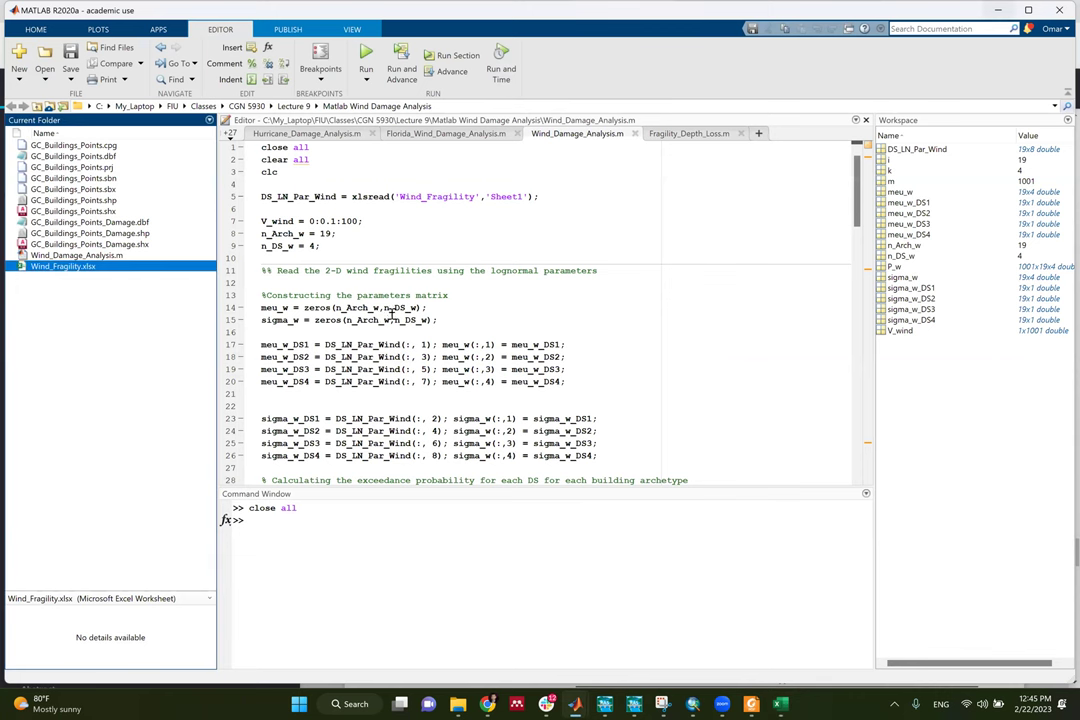
pyautogui.scroll(-4, 392, 312)
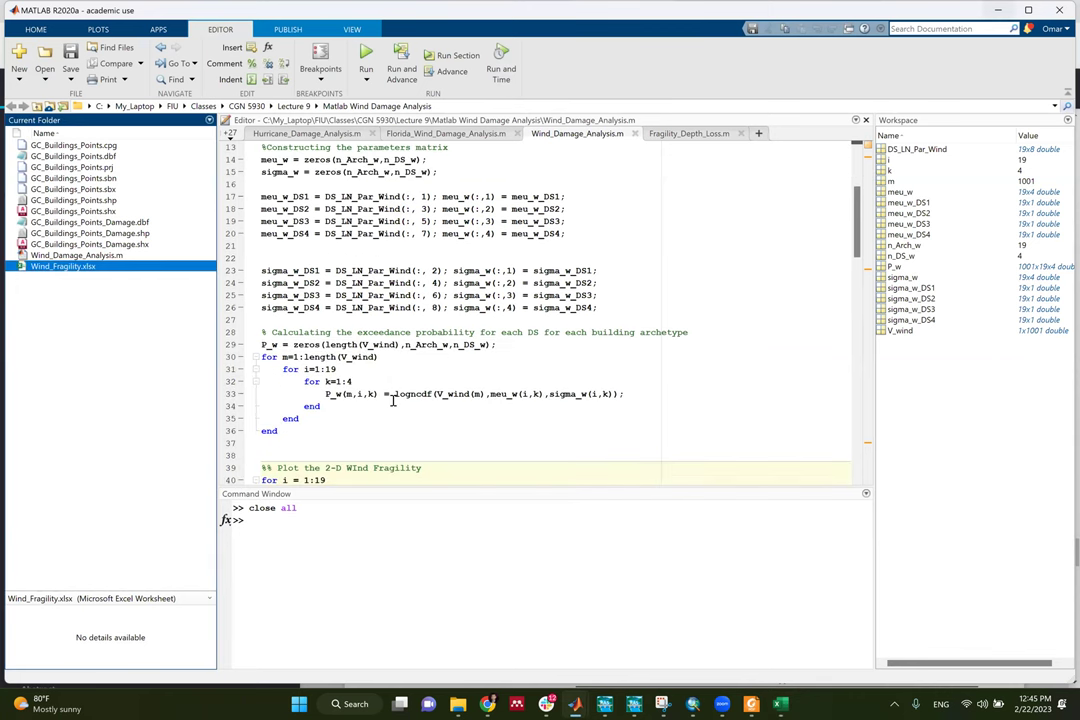
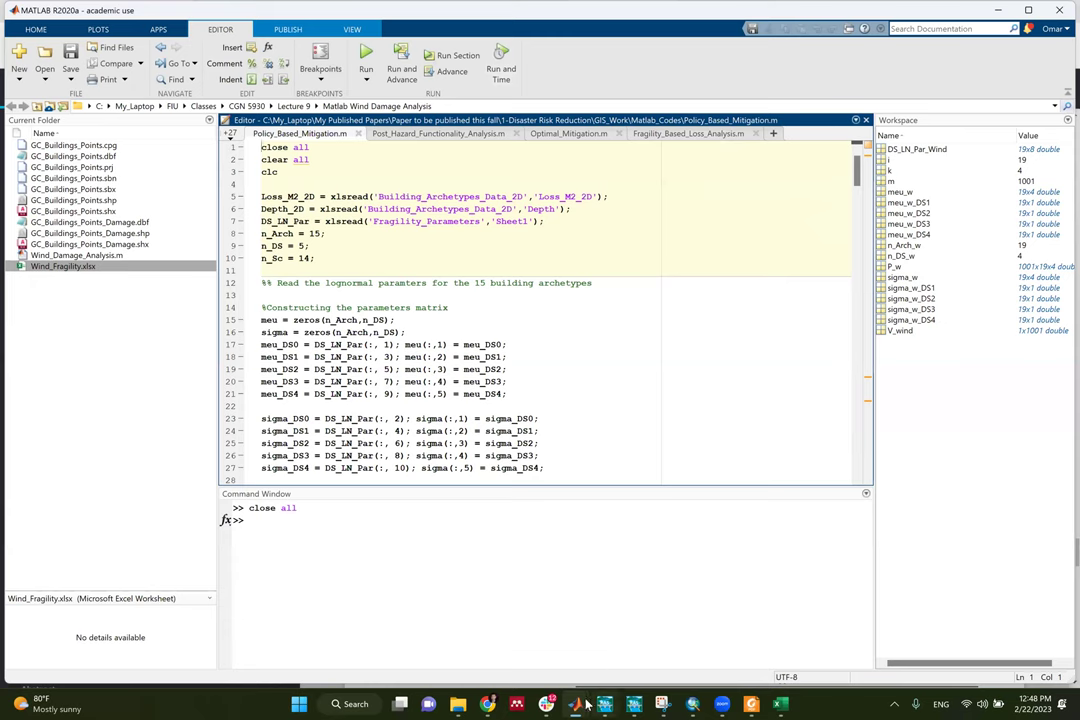
# Display the Figure 14 fragility curves in front of the maximized browser window with the tornado fragility paper
pyautogui.moveTo(575, 703)
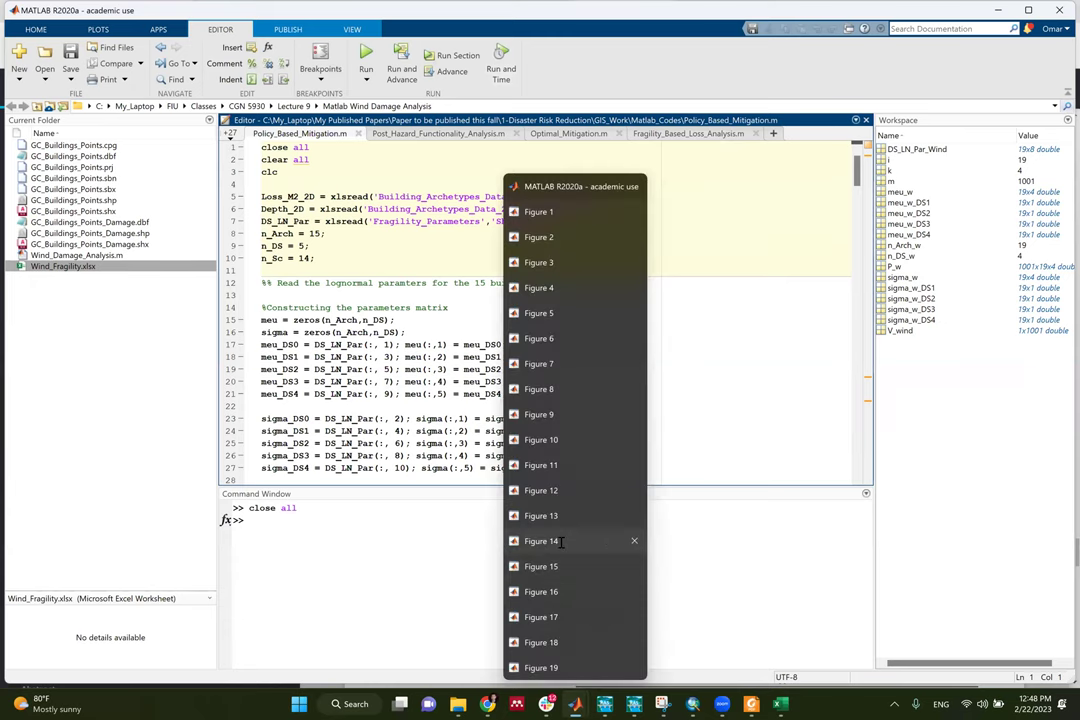
pyautogui.click(545, 541)
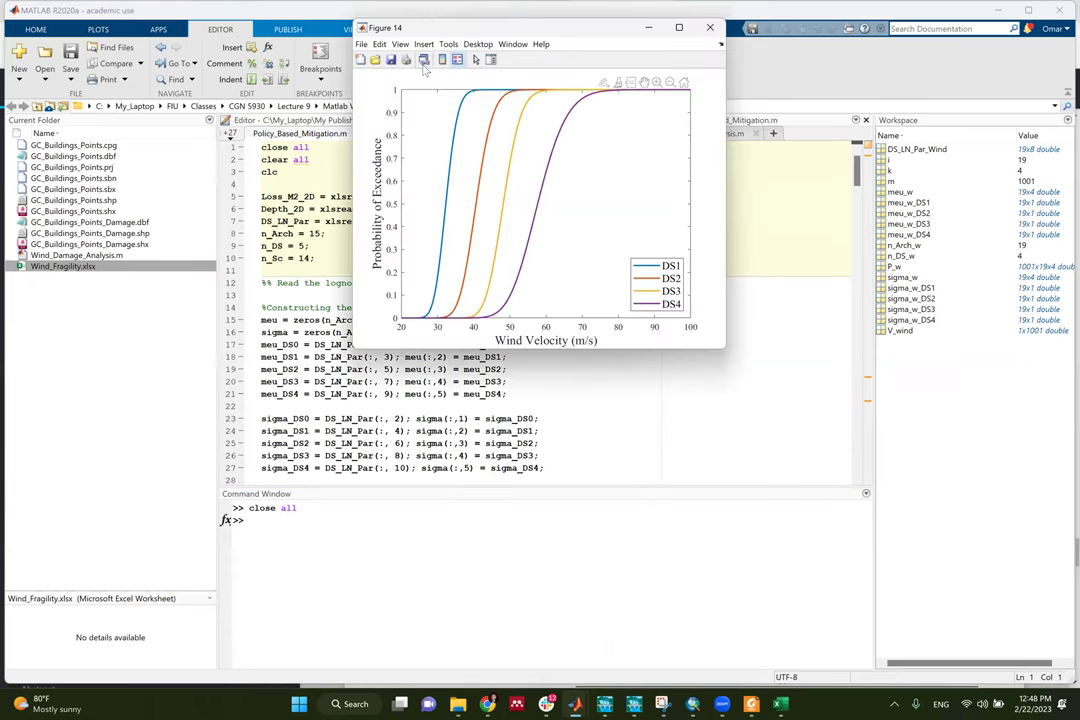
pyautogui.hotkey('alt', 'Tab')
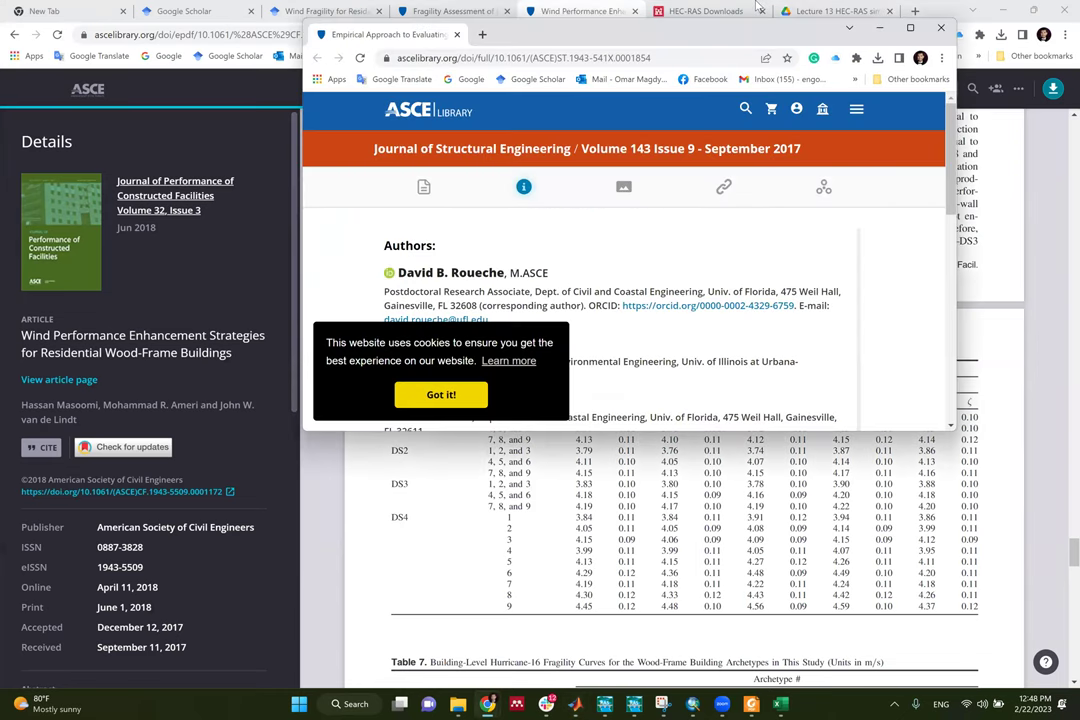
pyautogui.doubleClick(757, 34)
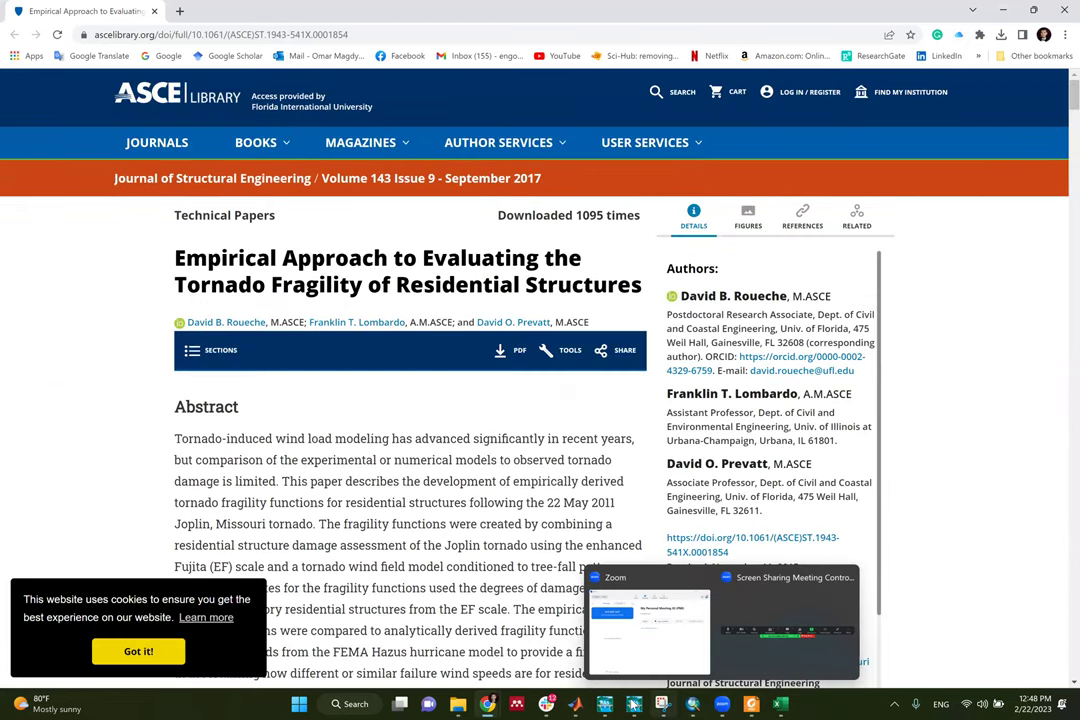
pyautogui.moveTo(575, 703)
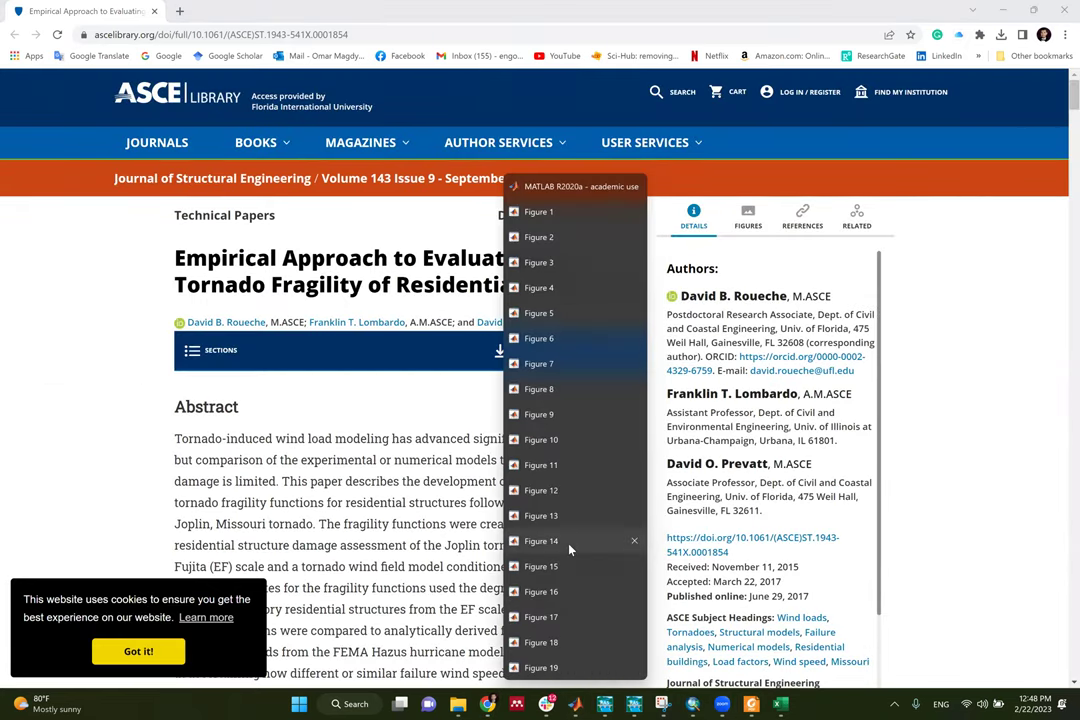
pyautogui.click(565, 541)
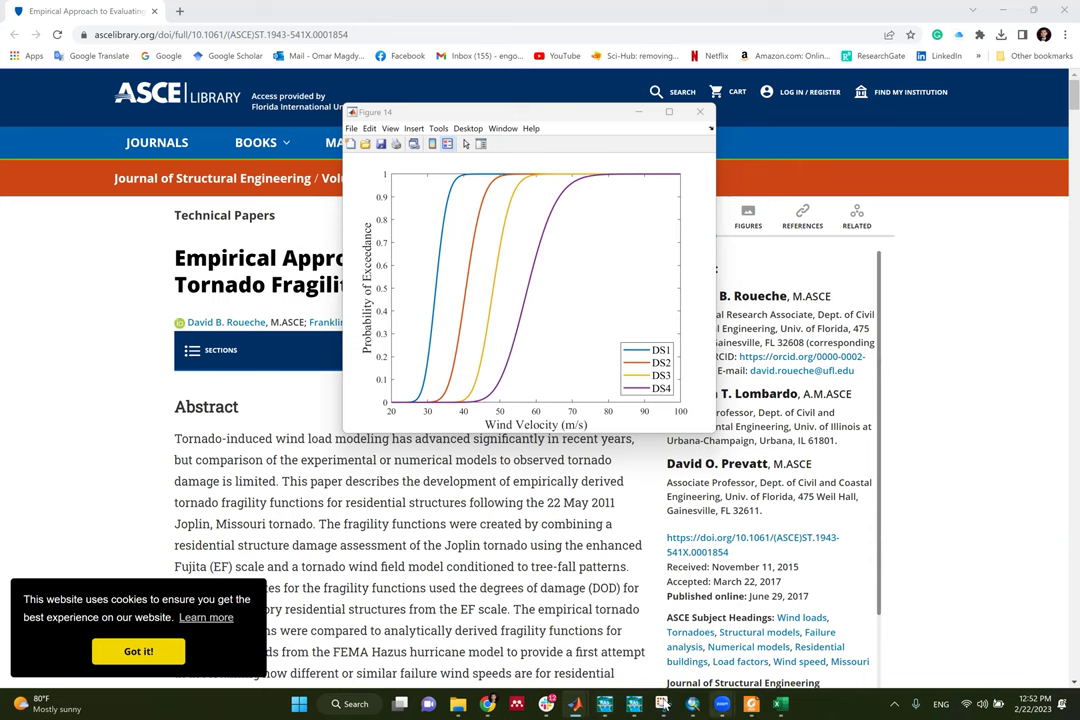
# Return to the MATLAB main window and look through the fragility calculation and plotting code in Policy_Based_Mitigation.m
pyautogui.moveTo(575, 703)
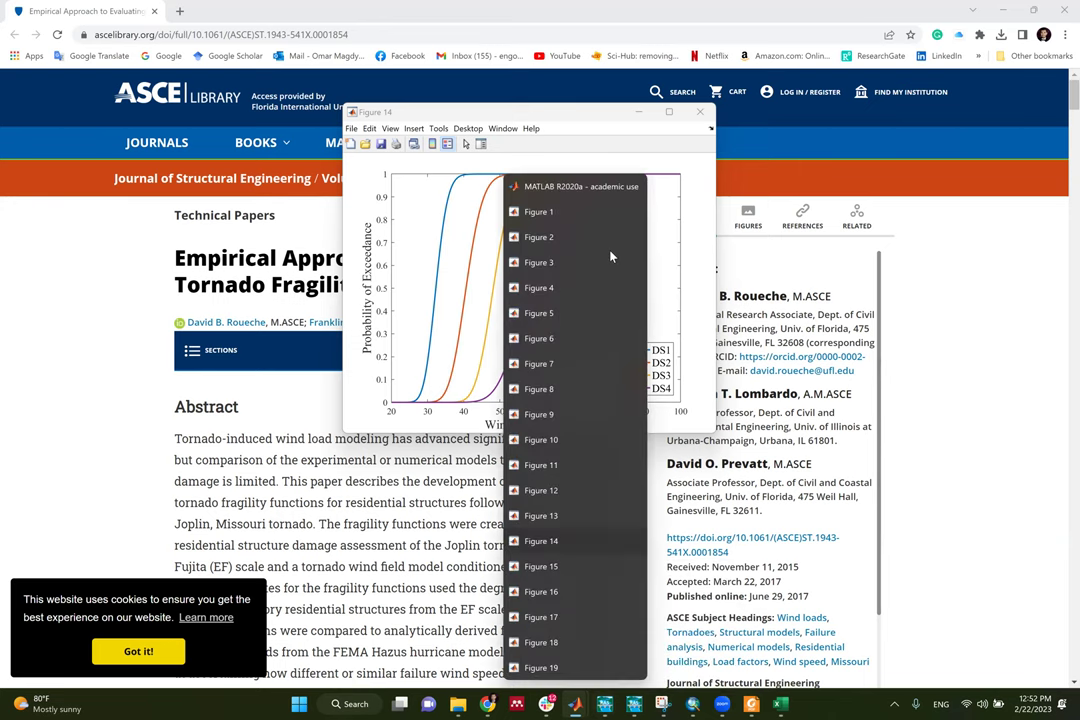
pyautogui.click(581, 190)
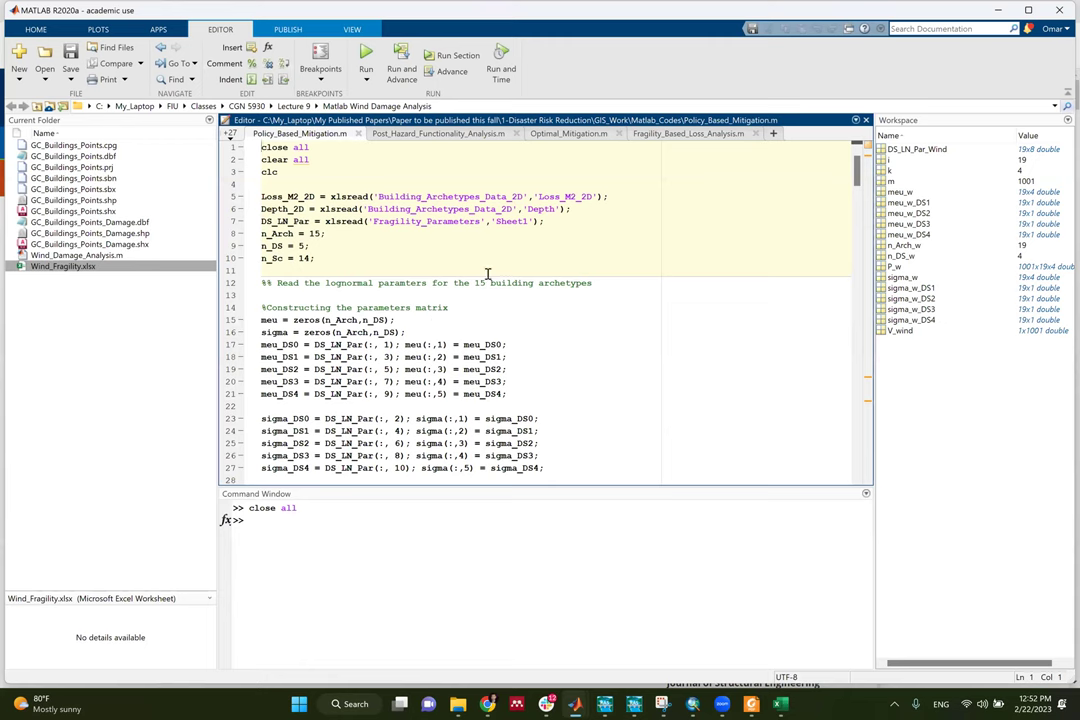
pyautogui.scroll(-20, 487, 273)
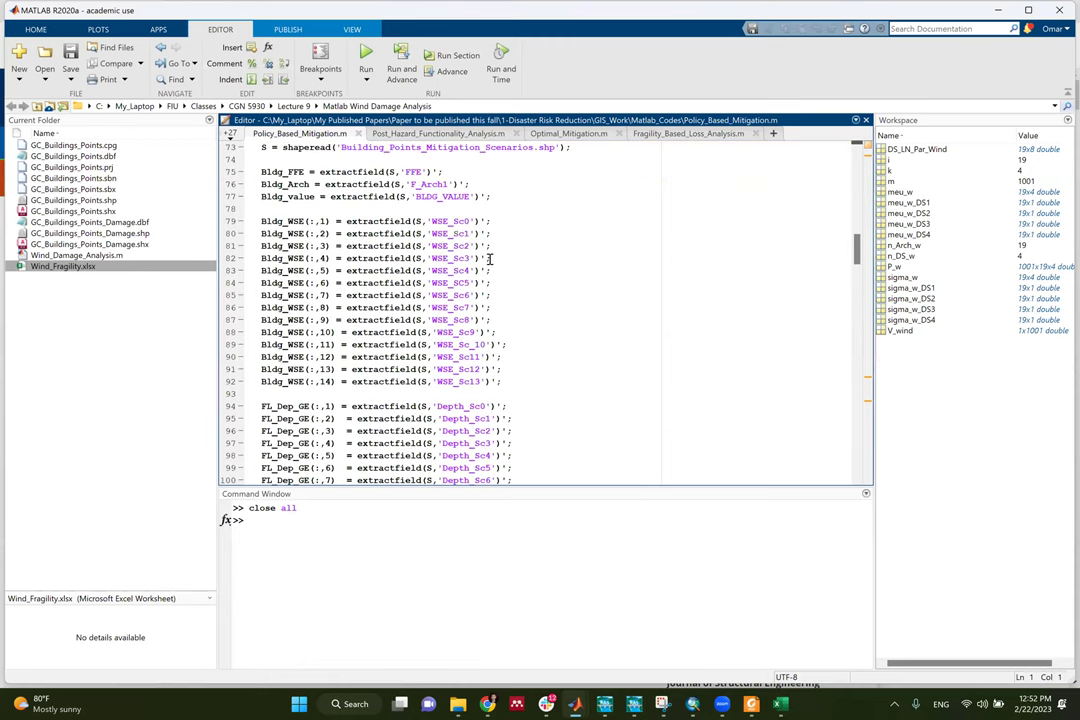
pyautogui.scroll(12, 490, 258)
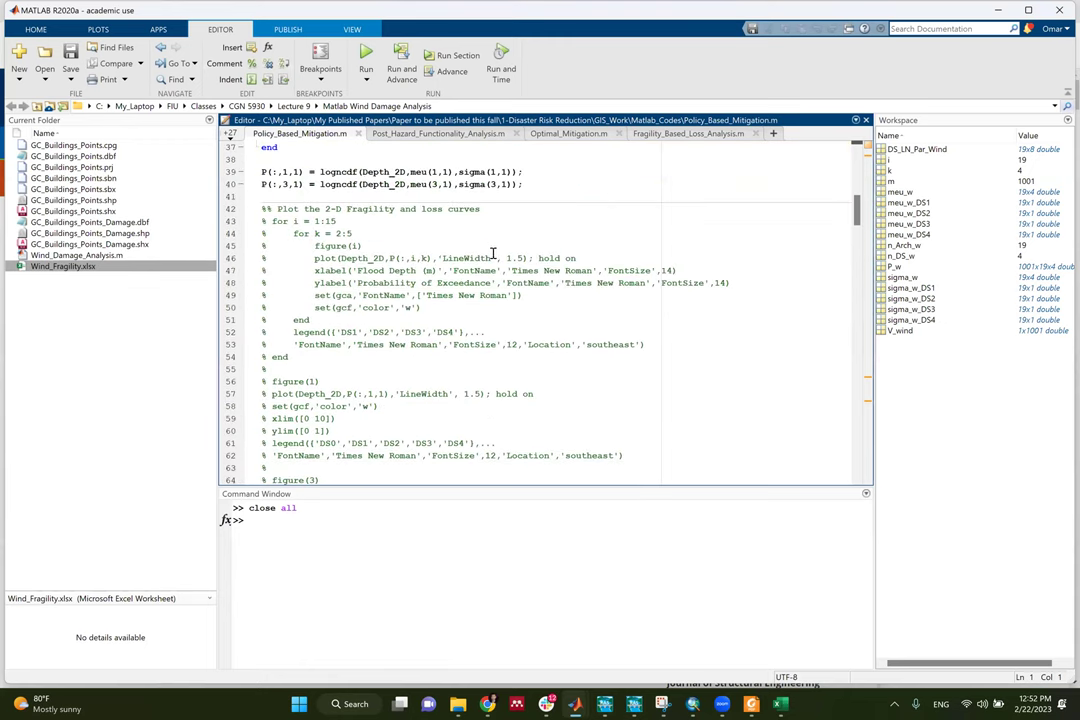
pyautogui.scroll(2, 495, 251)
pyautogui.scroll(6, 497, 247)
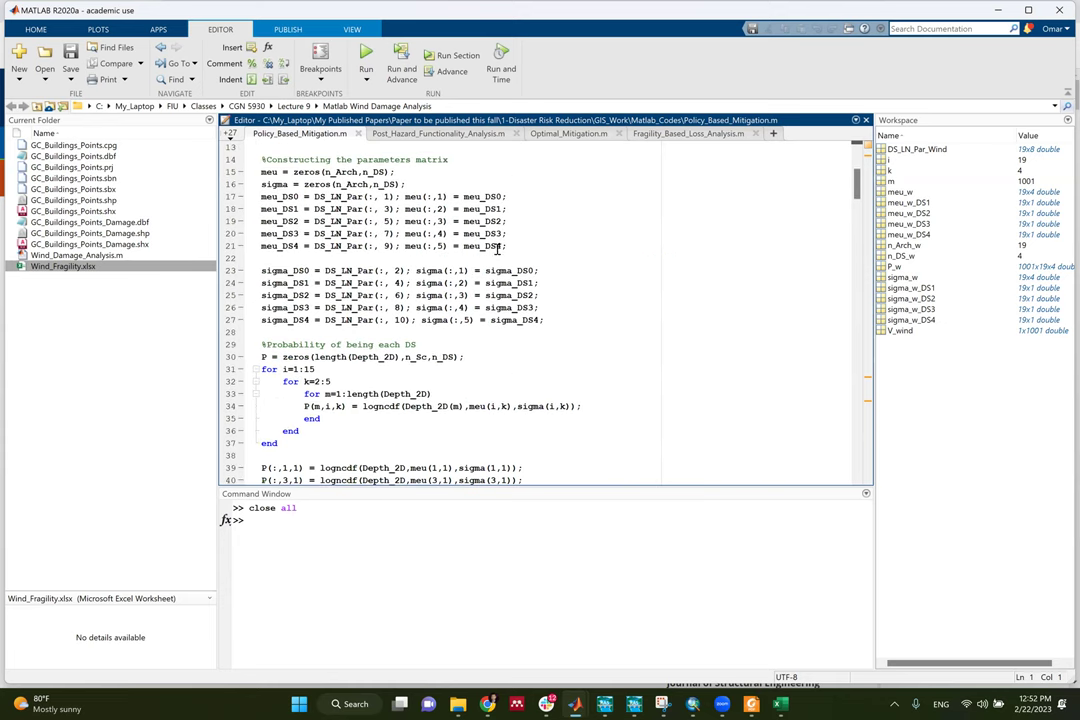
pyautogui.scroll(-4, 496, 255)
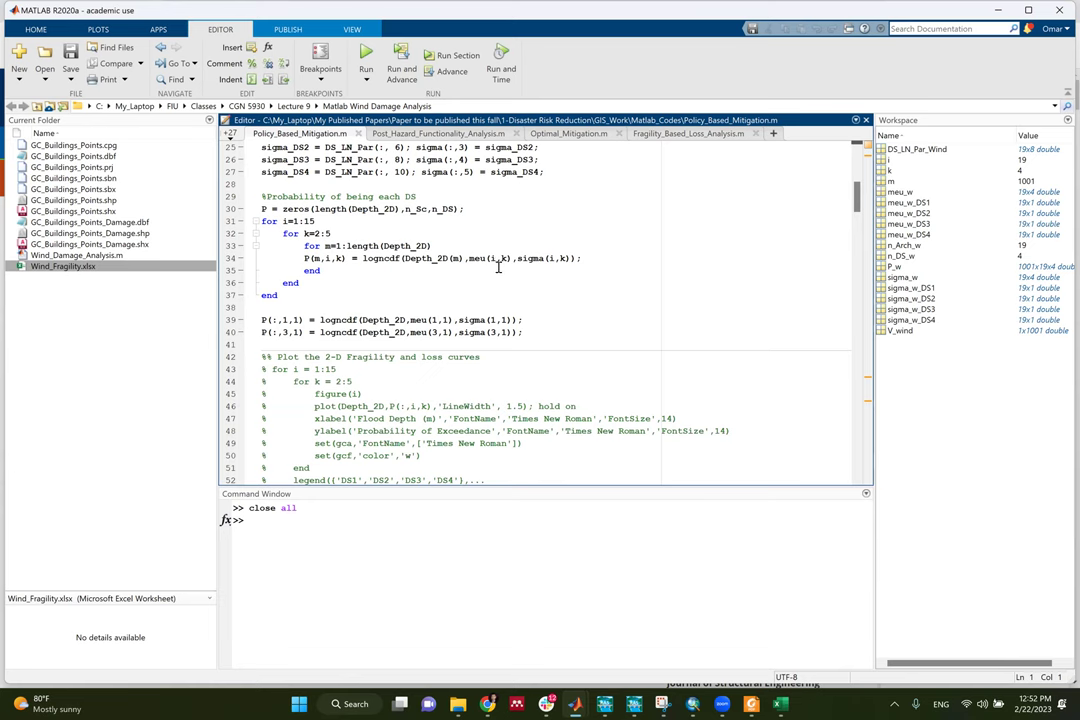
pyautogui.scroll(-6, 495, 262)
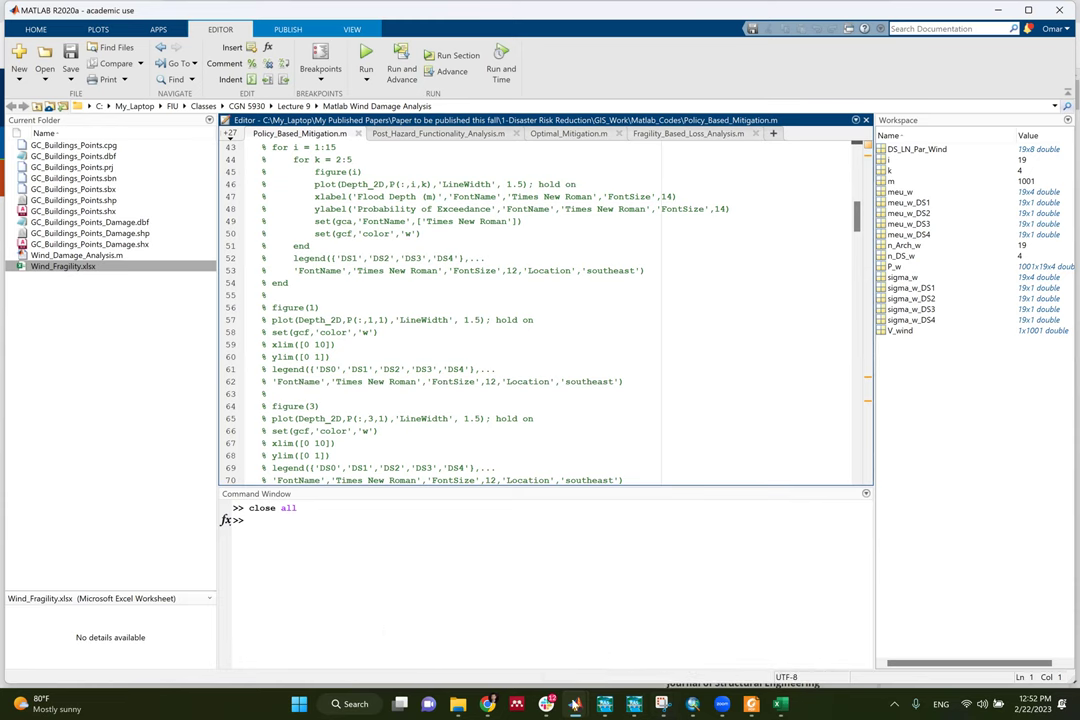
# Show the community-level section of Wind_Damage_Analysis.m and highlight the line that reads GC_Buildings_Points.shp
pyautogui.moveTo(575, 704)
pyautogui.click(474, 149)
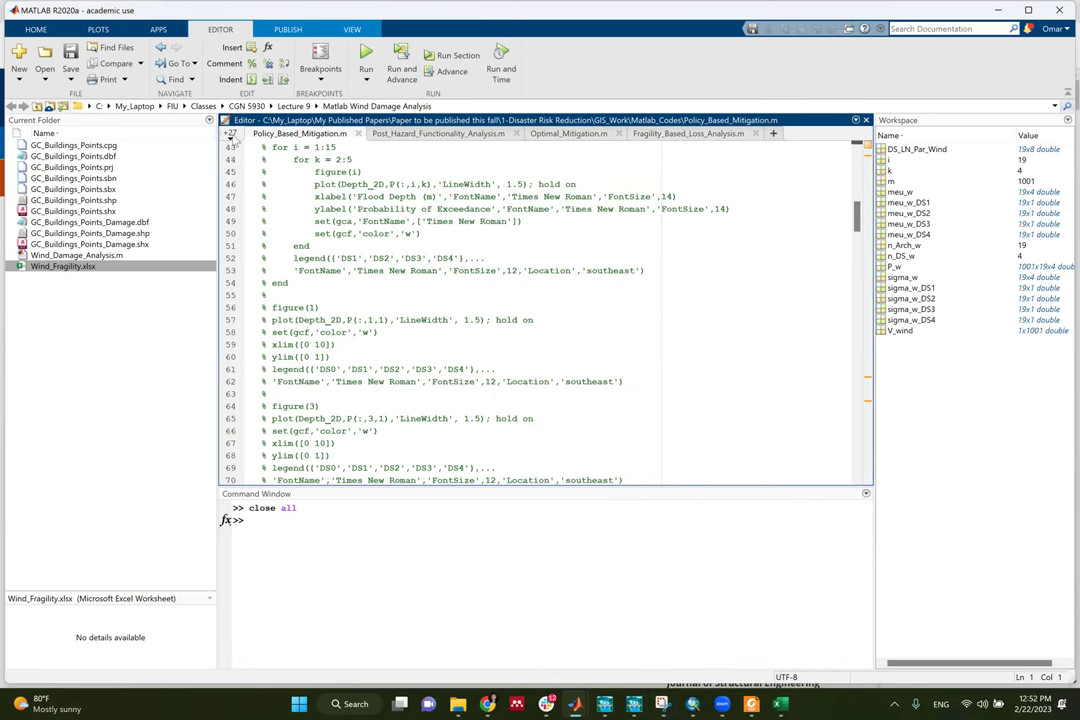
pyautogui.click(230, 134)
pyautogui.click(561, 286)
pyautogui.scroll(-4, 530, 290)
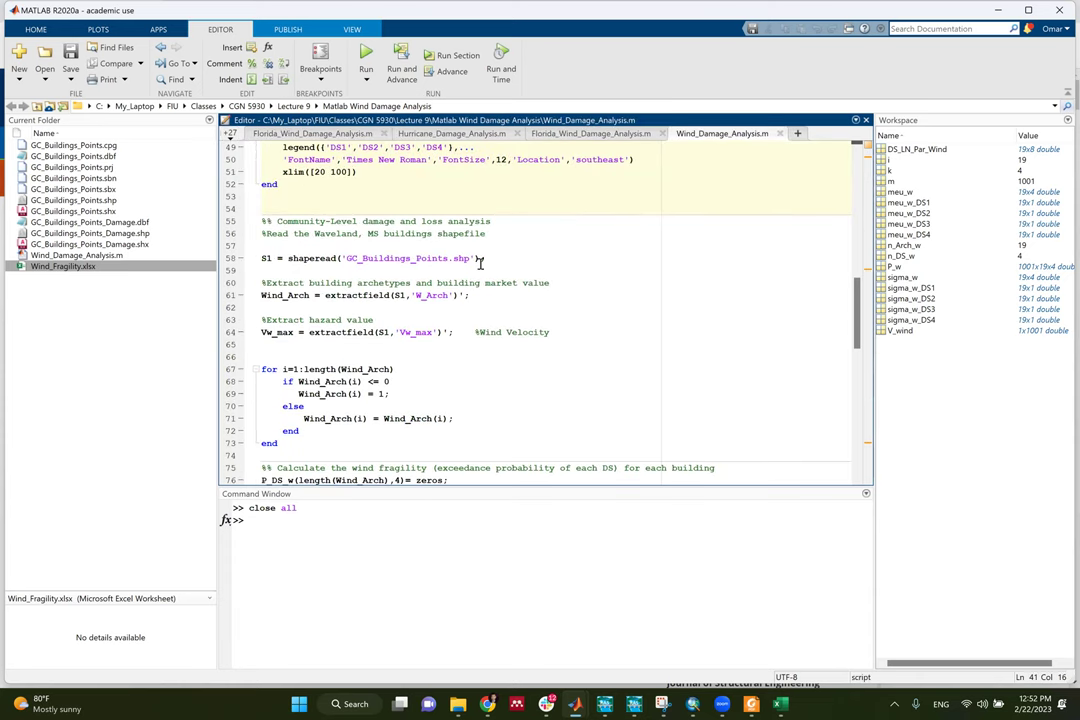
pyautogui.moveTo(485, 259); pyautogui.dragTo(257, 258)
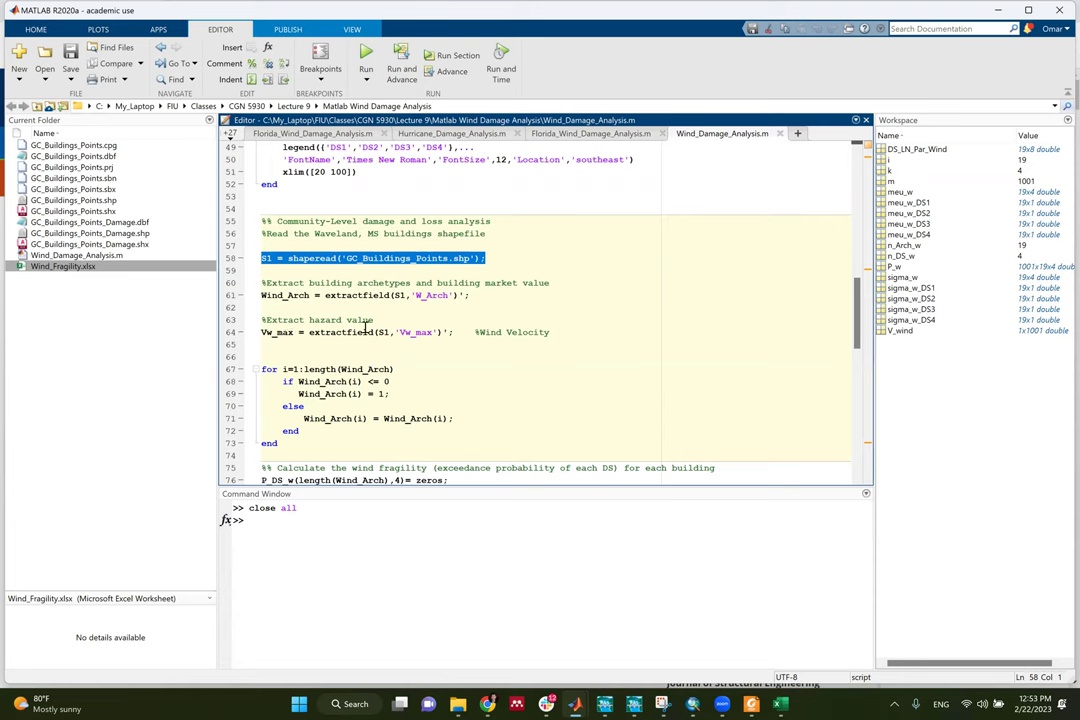
# Examine the archetype and wind velocity extraction and the per-building fragility interpolation, highlighting the Vw_max(i) and V_wind arguments on line 78
pyautogui.scroll(-2, 372, 362)
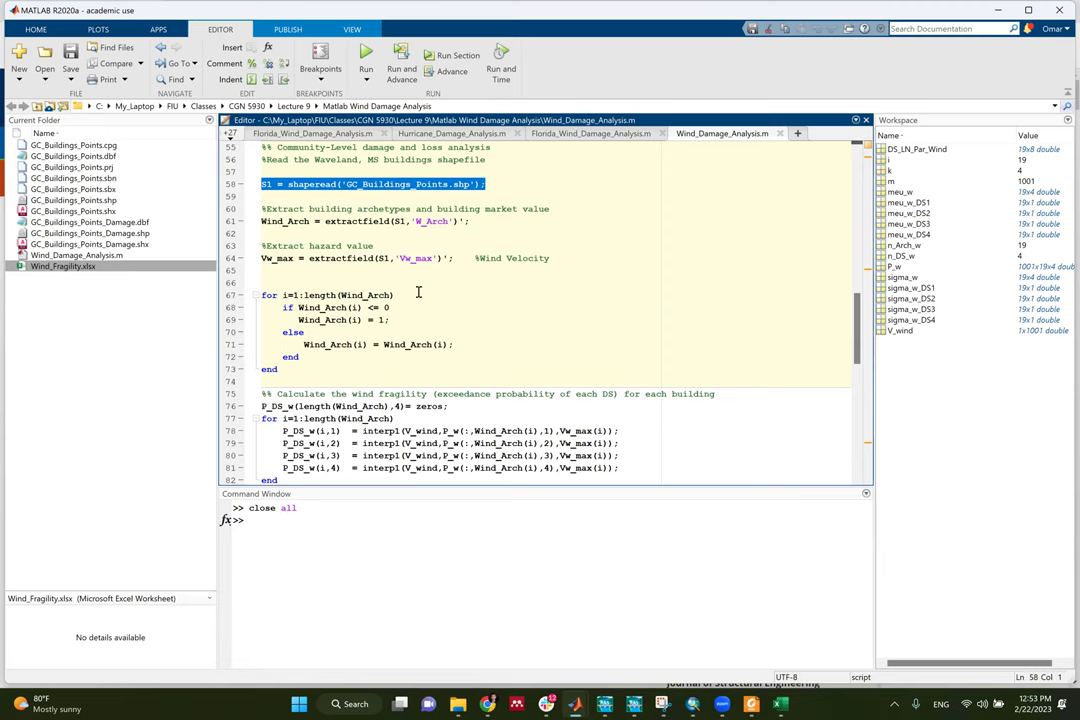
pyautogui.scroll(-2, 436, 289)
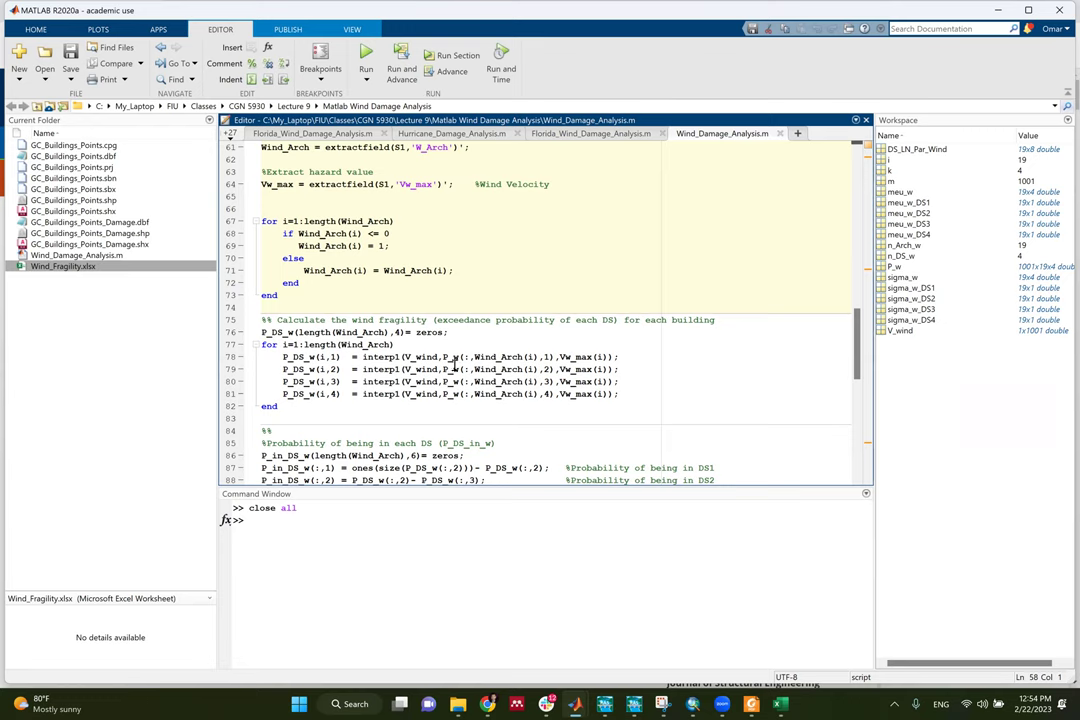
pyautogui.moveTo(442, 357); pyautogui.dragTo(608, 357)
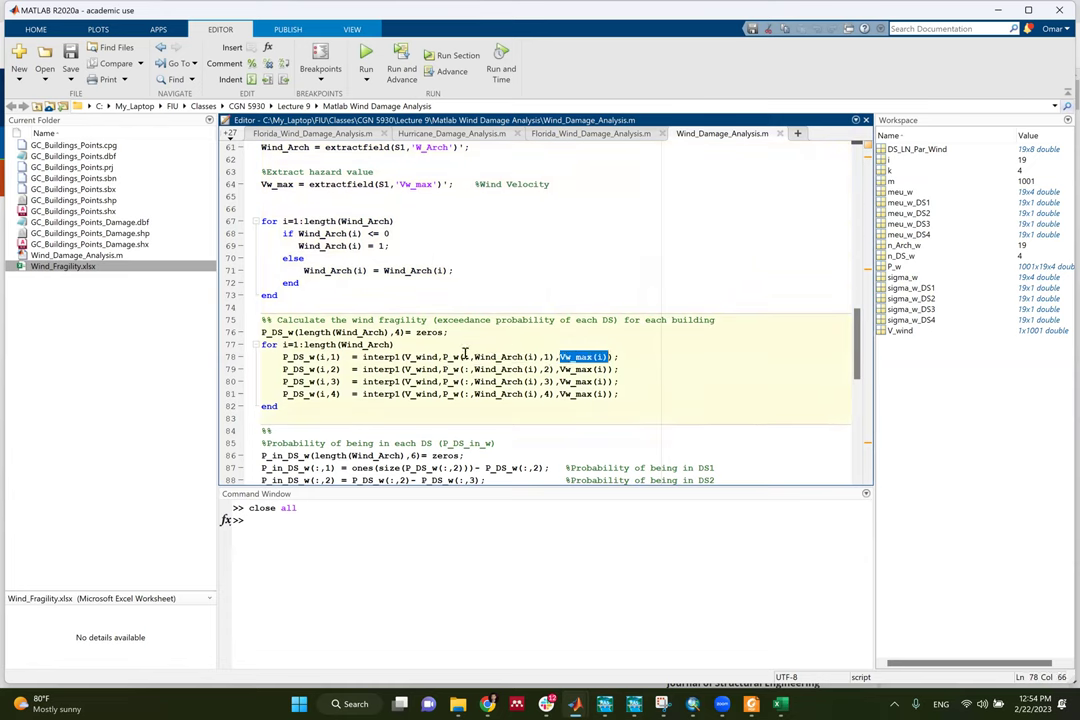
pyautogui.moveTo(441, 357); pyautogui.dragTo(400, 357)
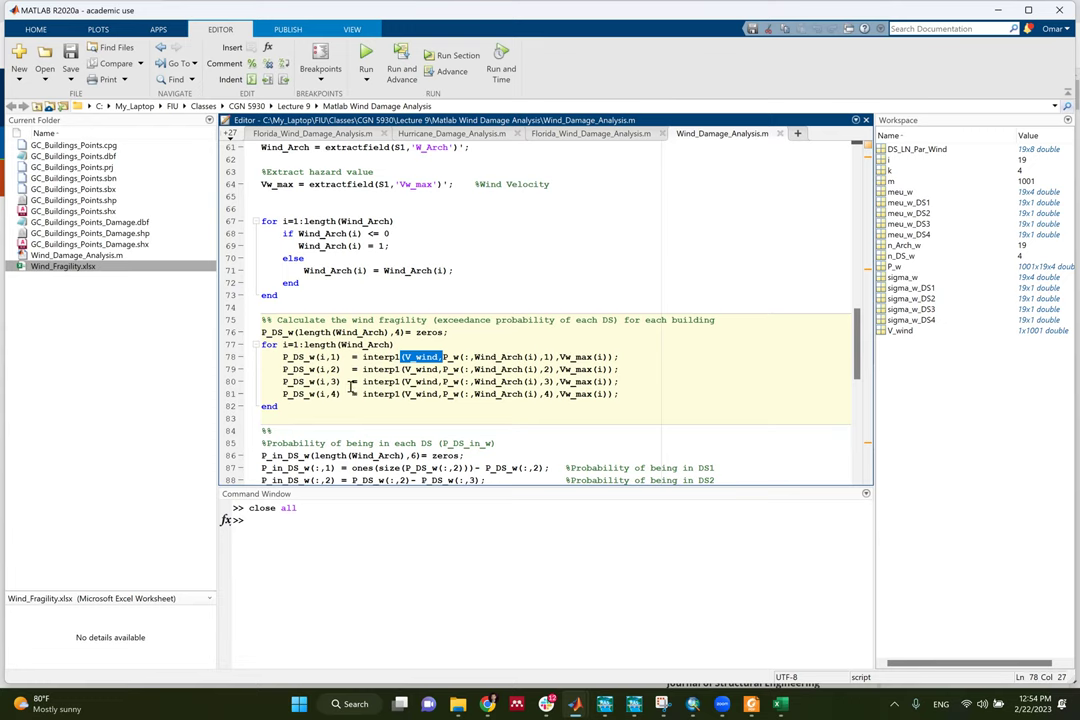
# Examine the damage state probabilities and the maximum-probability assignment, highlighting P_in_DS_w(i,5) on line 107 and P_in_DS_w(i,1:4) on line 108
pyautogui.scroll(-4, 406, 367)
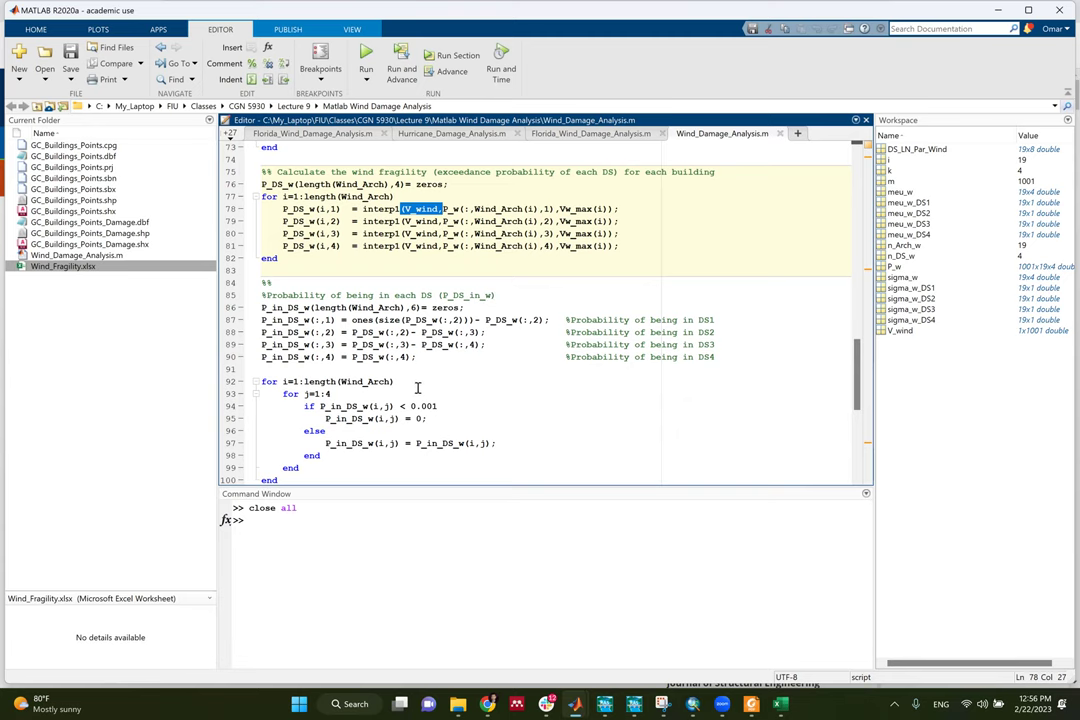
pyautogui.scroll(-4, 424, 383)
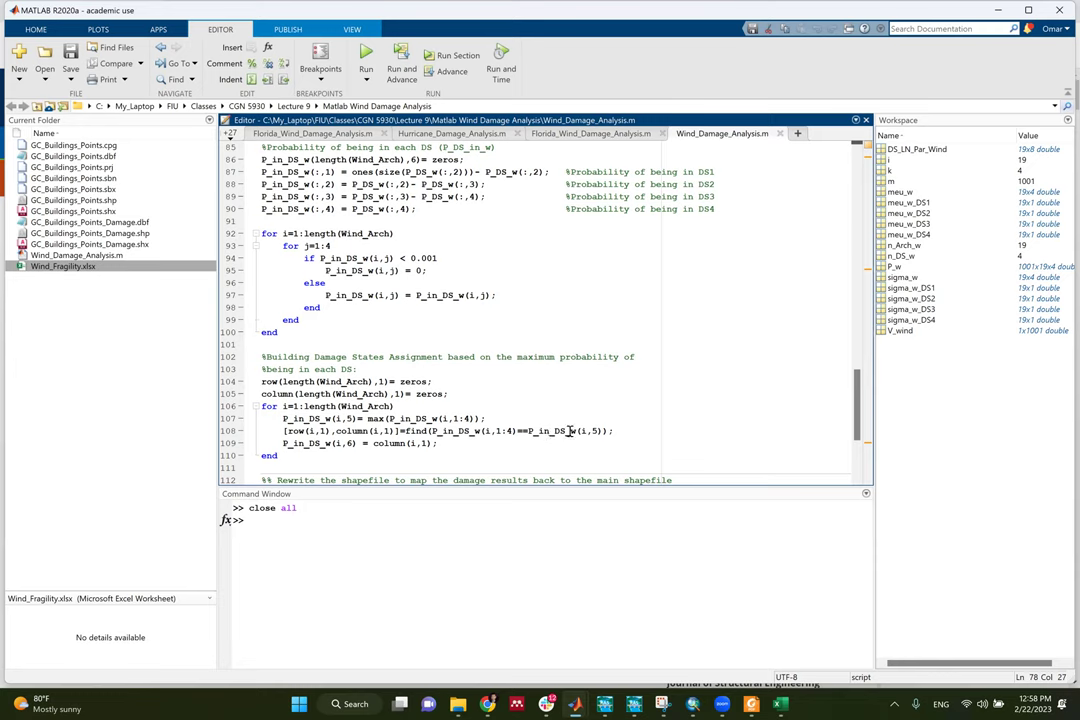
pyautogui.doubleClick(350, 418)
pyautogui.keyDown('shift'); pyautogui.click(284, 418); pyautogui.keyUp('shift')
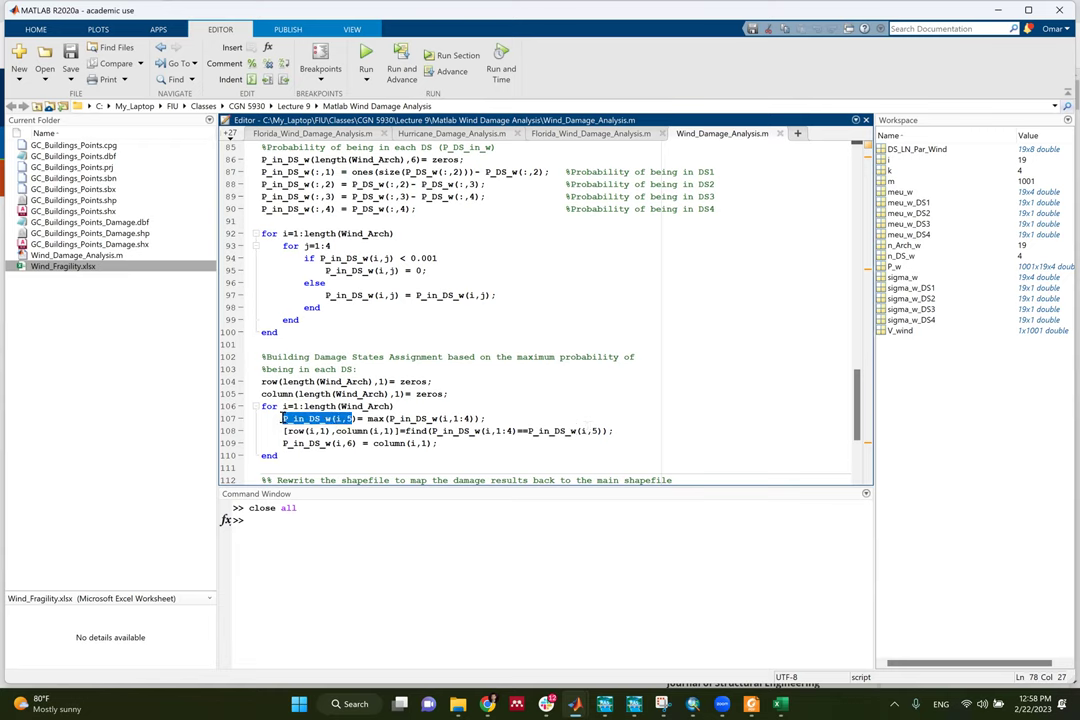
pyautogui.click(513, 431)
pyautogui.keyDown('shift'); pyautogui.click(432, 431); pyautogui.keyUp('shift')
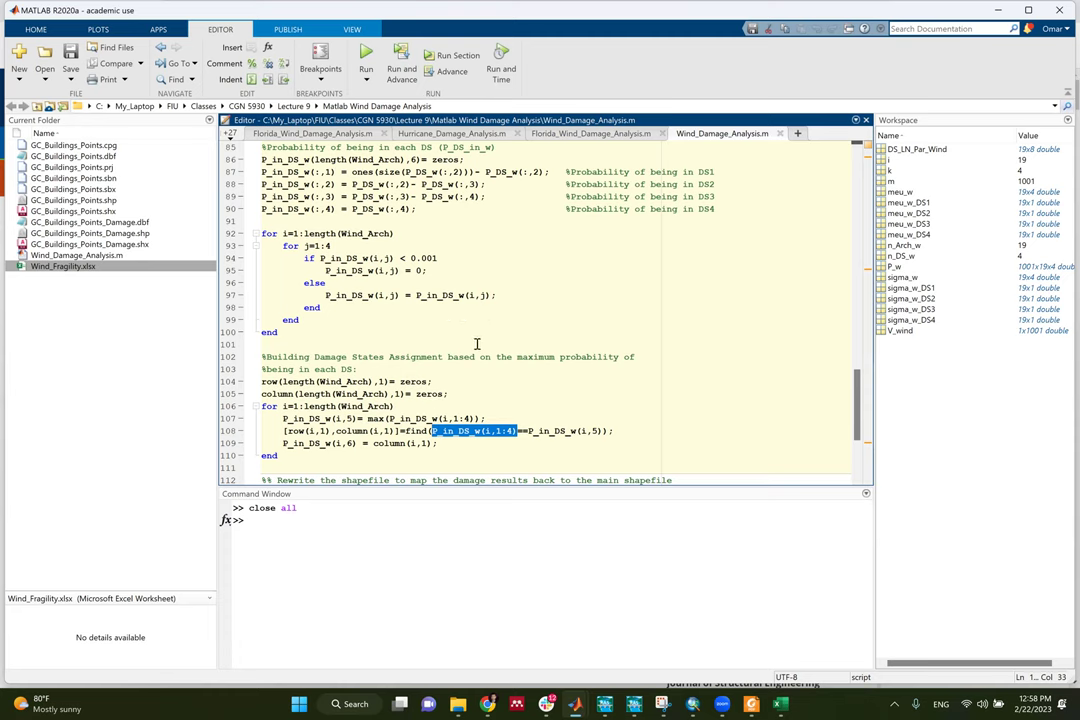
# Review the code that writes GC_Buildings_Points_Damage.shp, and switch to ArcMap to view the W_Arch and Vw_max fields of the building points' attribute table
pyautogui.scroll(-4, 473, 325)
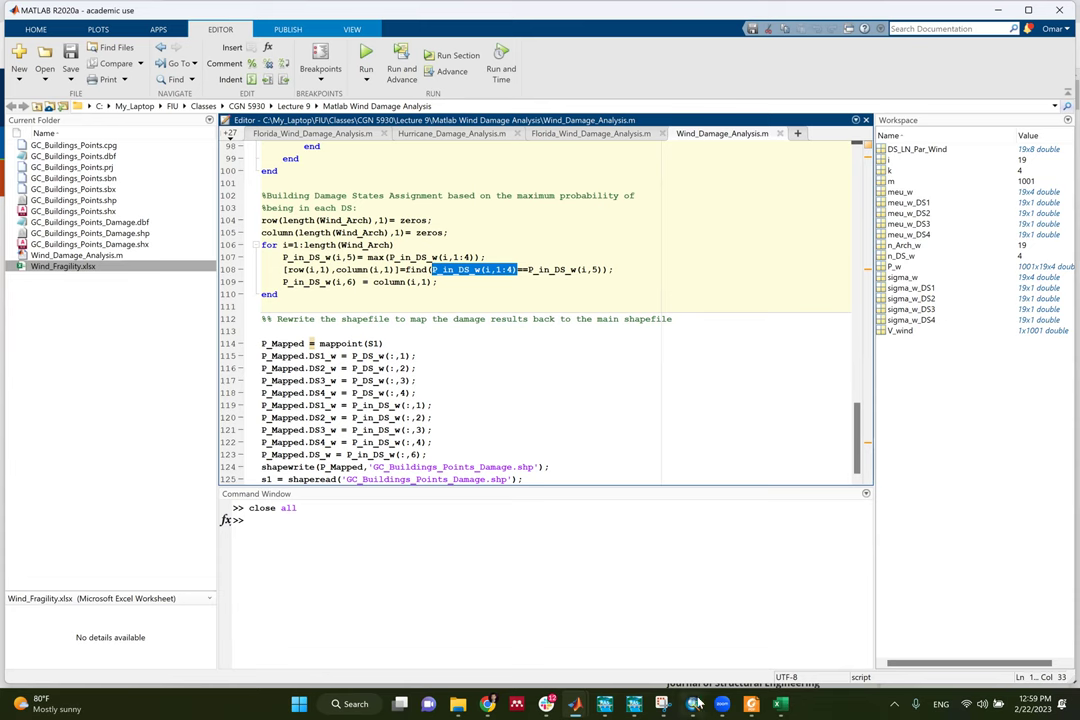
pyautogui.hotkey('alt', 'Tab')
pyautogui.hscroll(5, 718, 638)
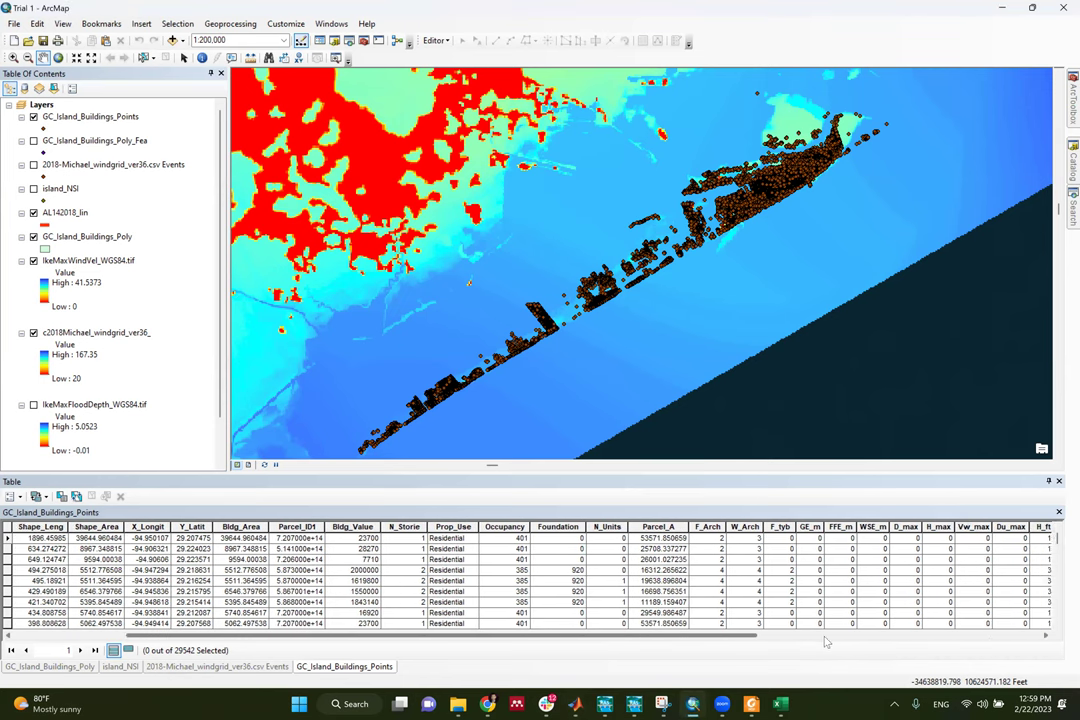
# View the remaining fields of the building points' attribute table, and switch to MATLAB to highlight mappoint(S1) on line 114
pyautogui.hscroll(5, 935, 643)
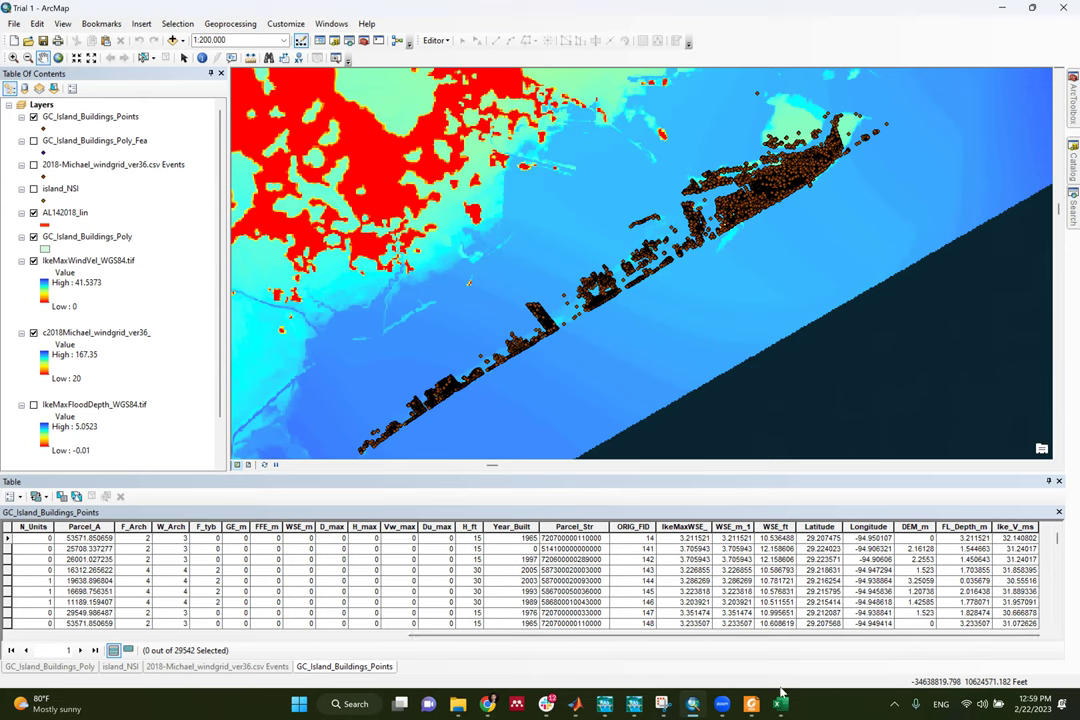
pyautogui.moveTo(576, 704)
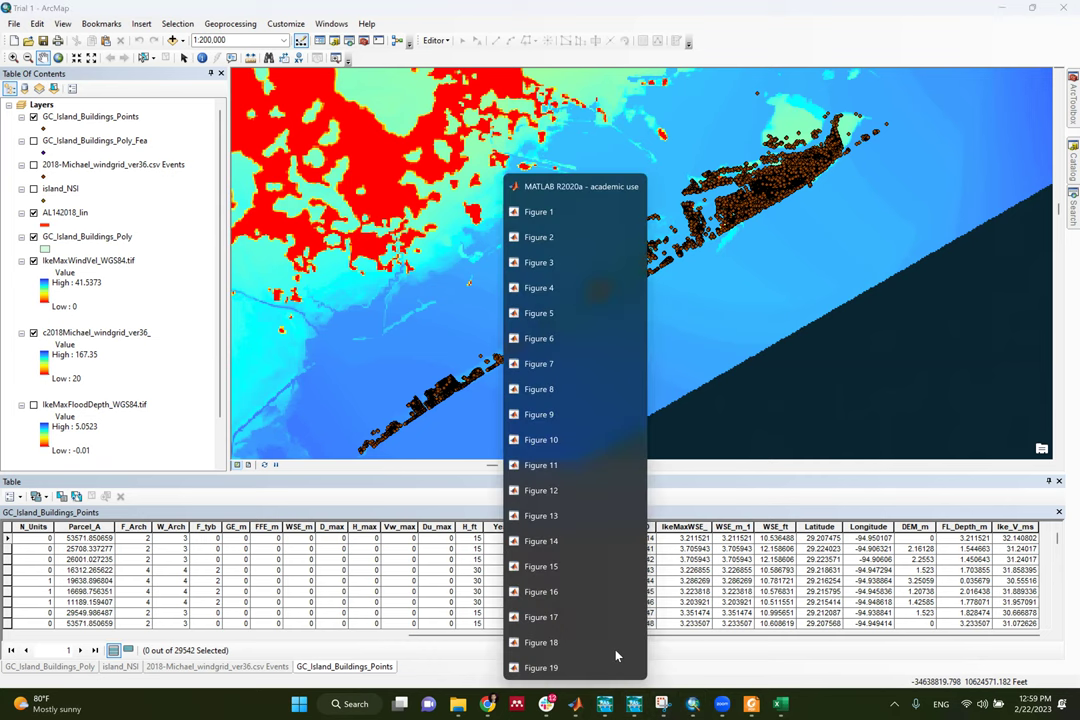
pyautogui.click(575, 186)
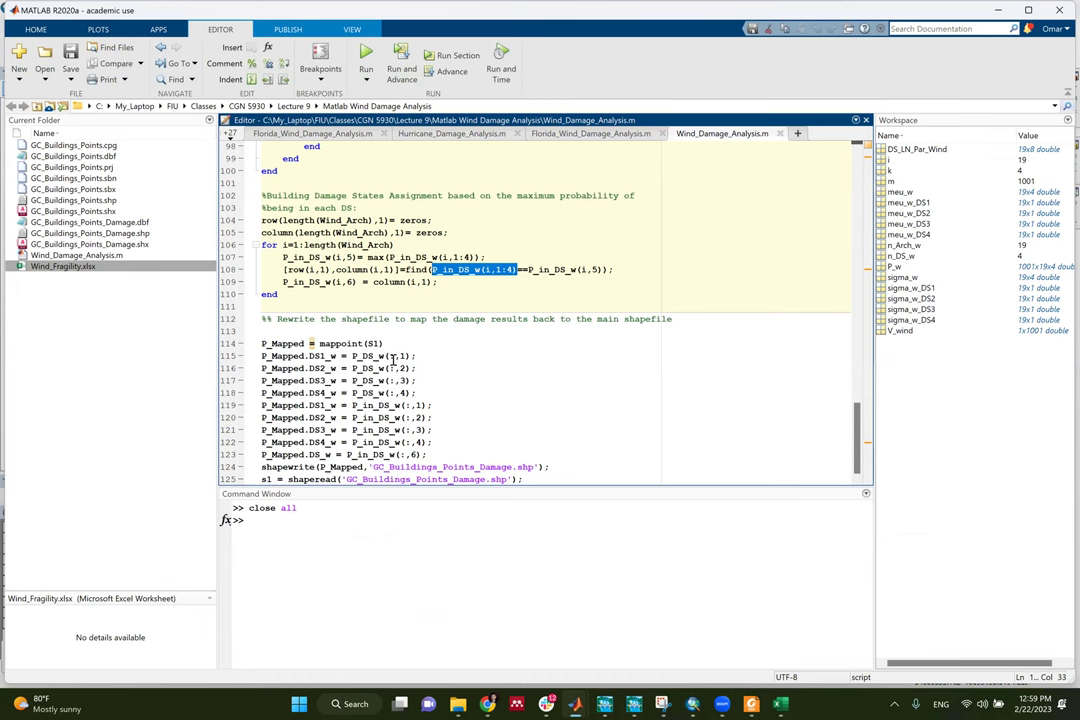
pyautogui.moveTo(392, 343); pyautogui.dragTo(320, 343)
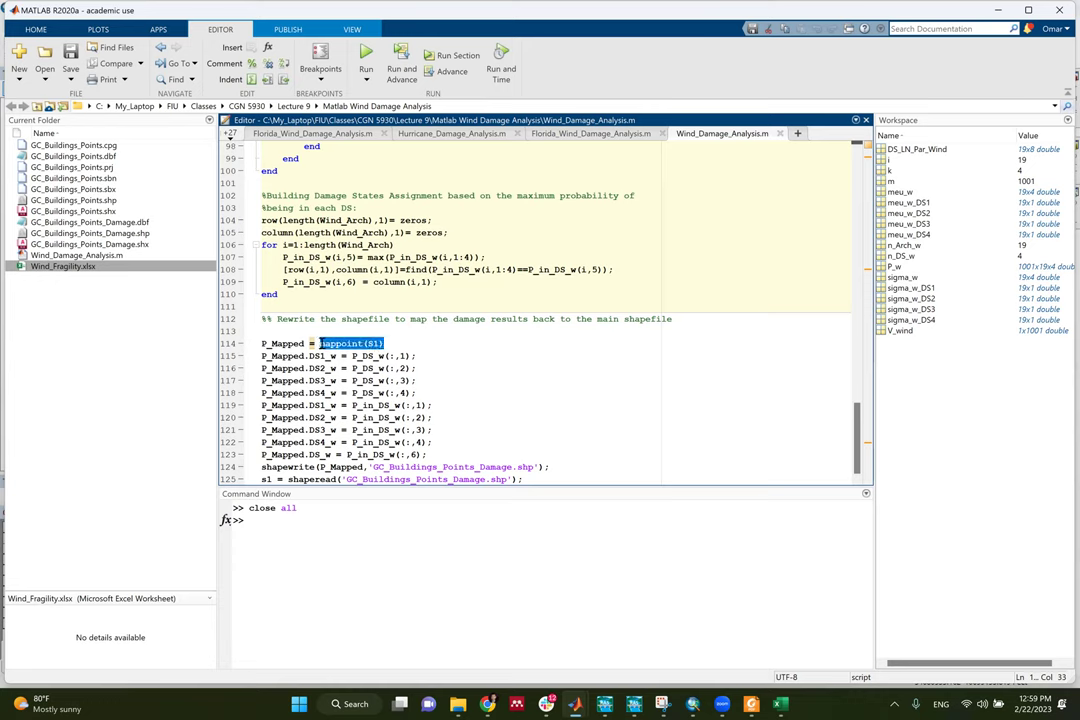
pyautogui.click(373, 343)
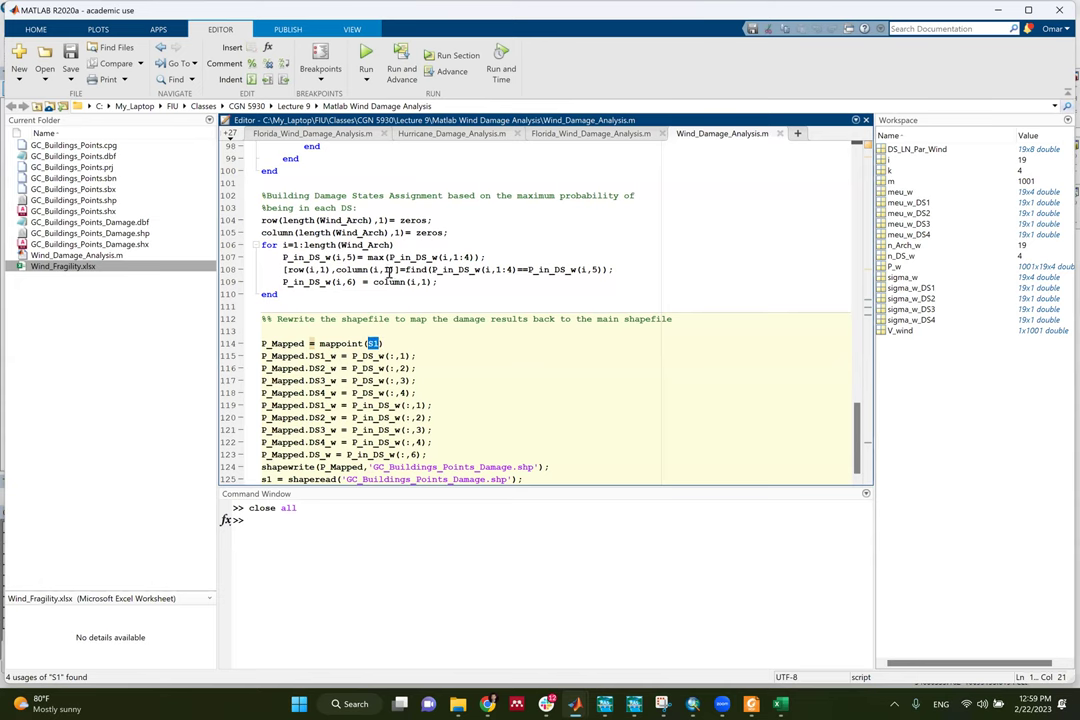
# Trace S1 back to its shaperead assignment on line 58 and return to the shapefile-rewriting section
pyautogui.scroll(12, 368, 283)
pyautogui.scroll(2, 368, 283)
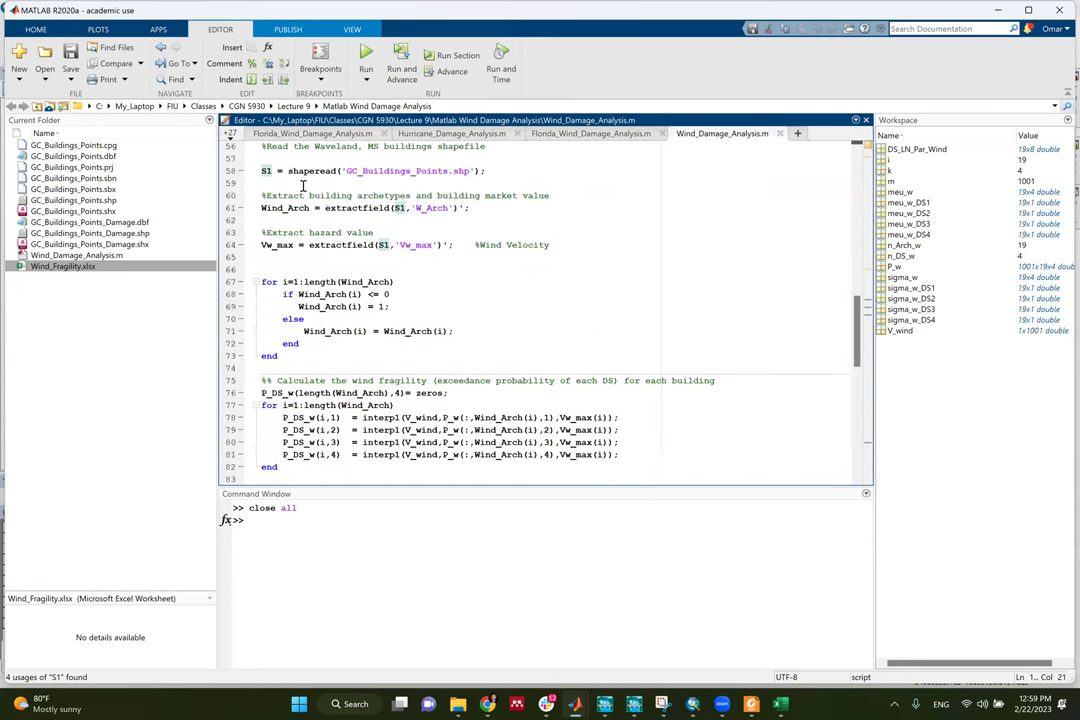
pyautogui.click(272, 172)
pyautogui.doubleClick(272, 172)
pyautogui.scroll(-14, 453, 373)
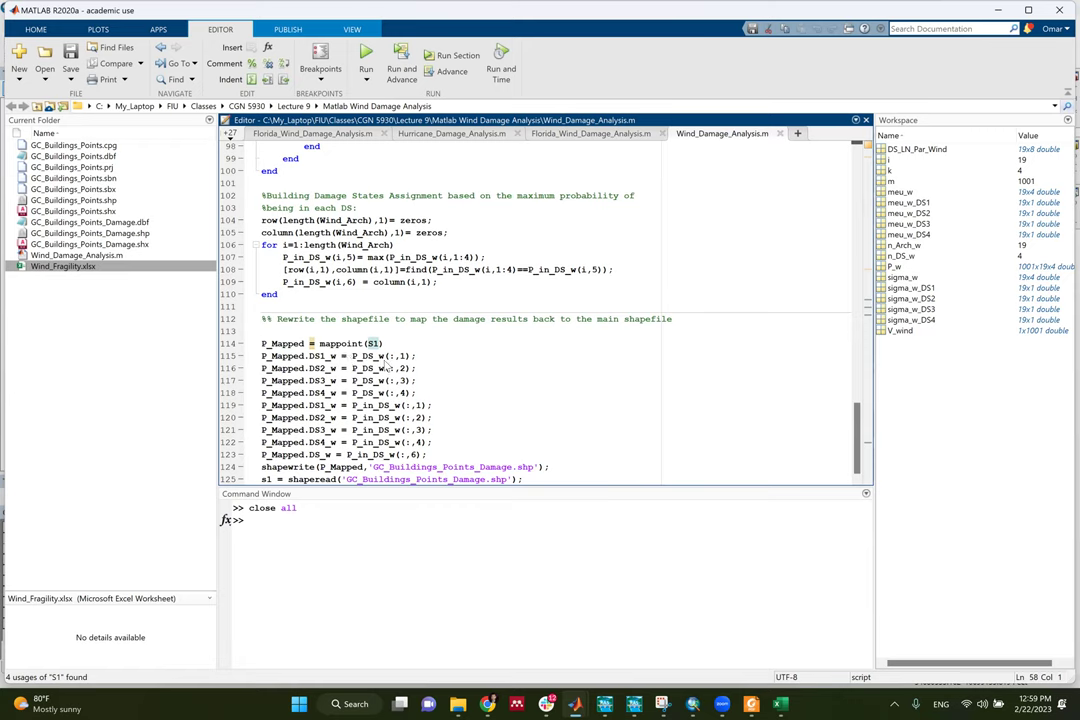
# Examine the P_Mapped damage field assignments, highlighting P_in_DS_w(:,6) on line 123
pyautogui.click(402, 393)
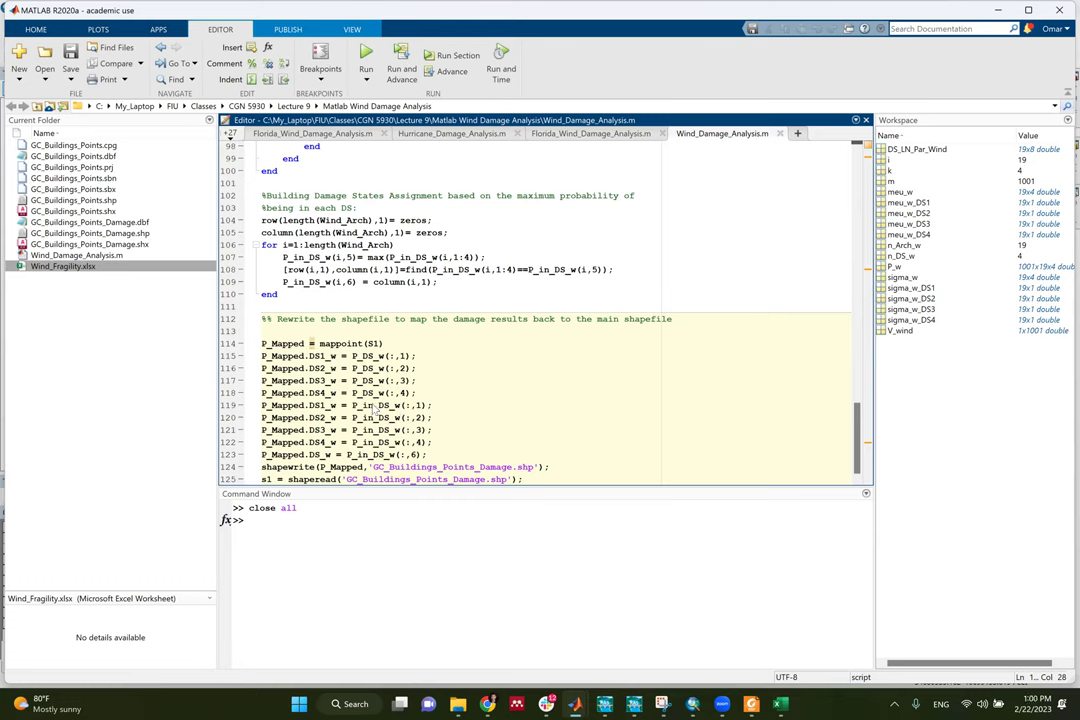
pyautogui.moveTo(362, 406); pyautogui.dragTo(375, 406)
pyautogui.click(310, 454)
pyautogui.moveTo(427, 454); pyautogui.dragTo(357, 454)
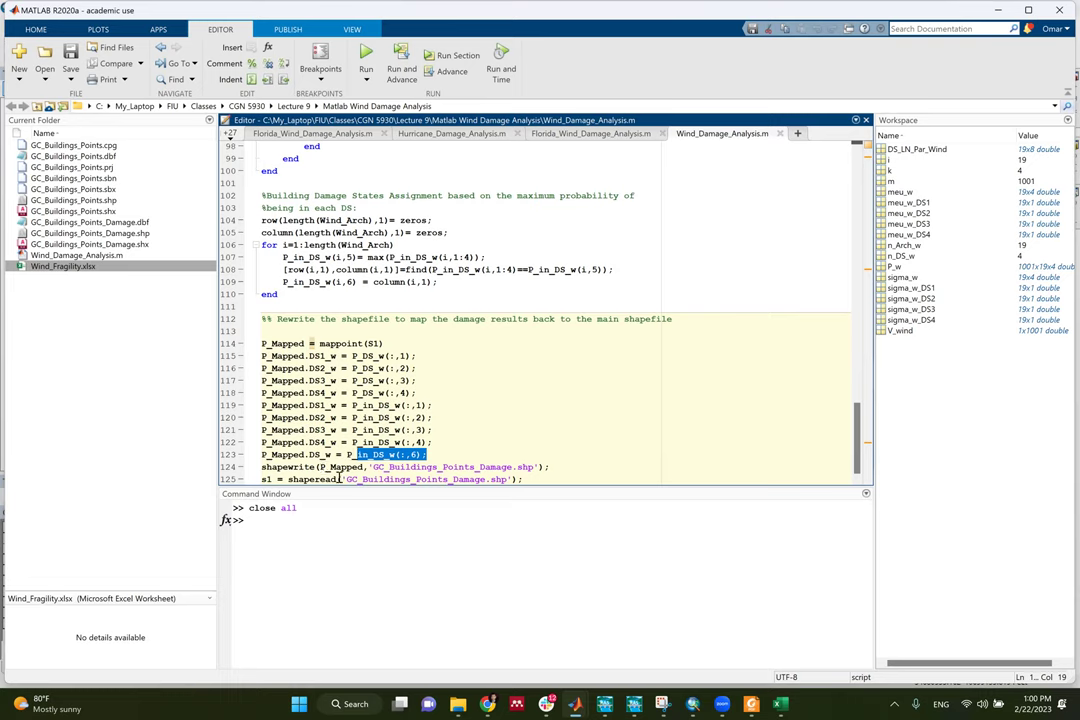
# Highlight the _Damage suffix of the output file name on line 124 and locate GC_Buildings_Points_Damage.dbf in the current folder
pyautogui.click(376, 467)
pyautogui.moveTo(374, 467); pyautogui.dragTo(474, 462)
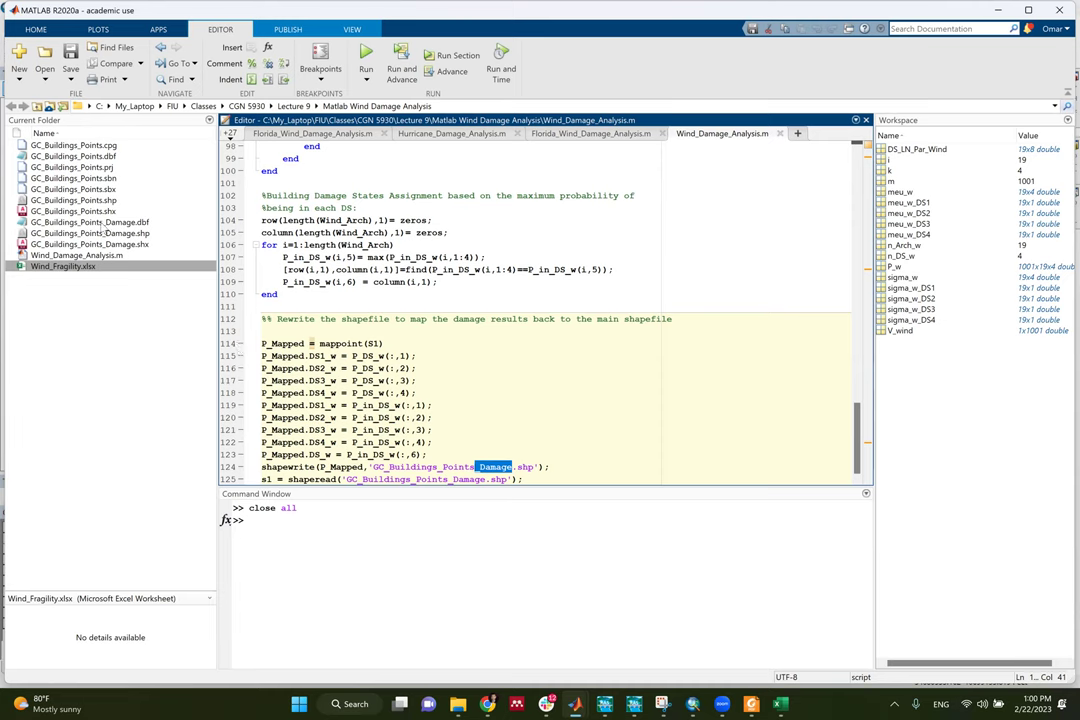
pyautogui.click(128, 222)
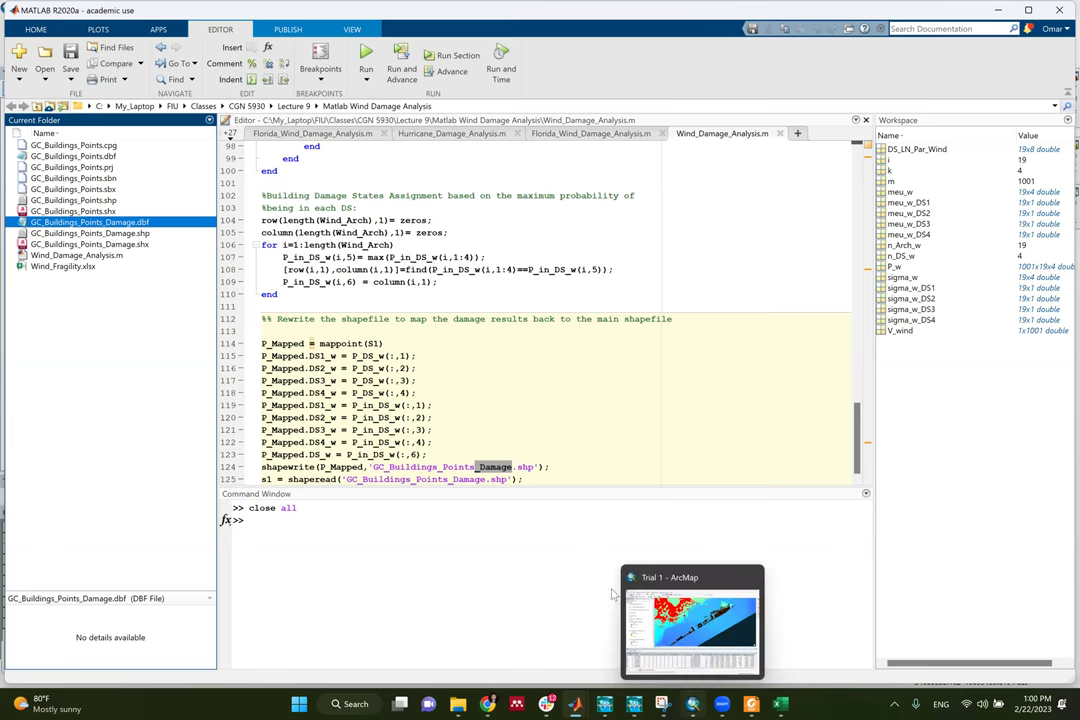
# Switch to ArcMap and browse the catalog from C:\My_Laptop to the FIU\Classes\CGN 5930\Lecture 9 folder
pyautogui.click(692, 704)
pyautogui.click(1073, 165)
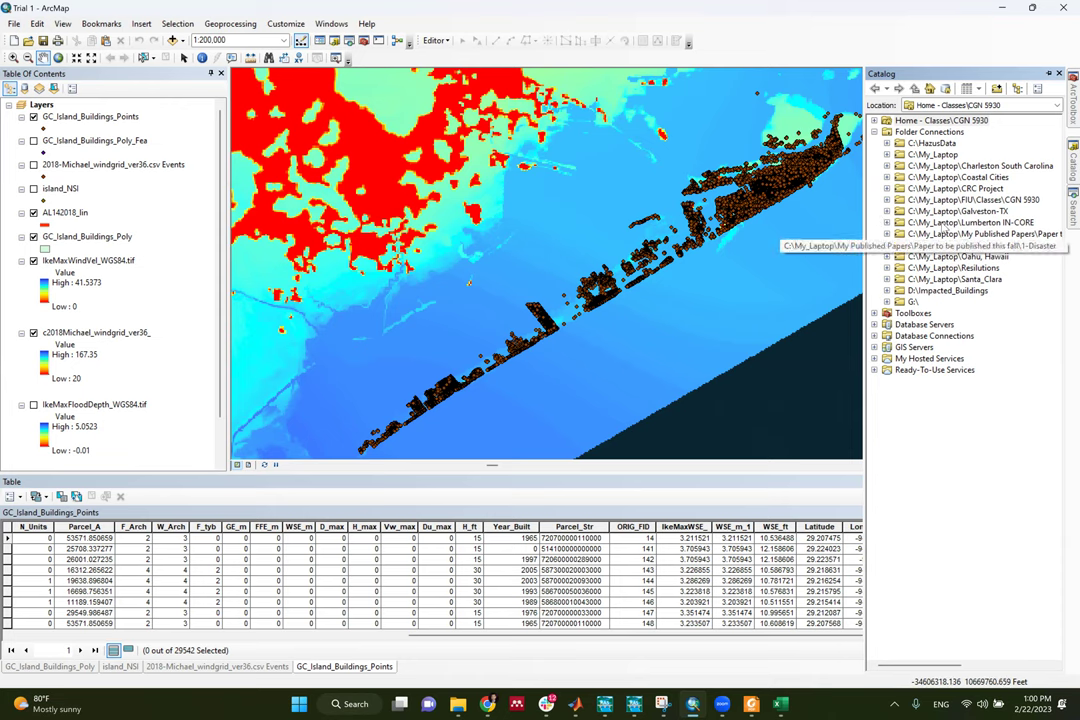
pyautogui.doubleClick(915, 155)
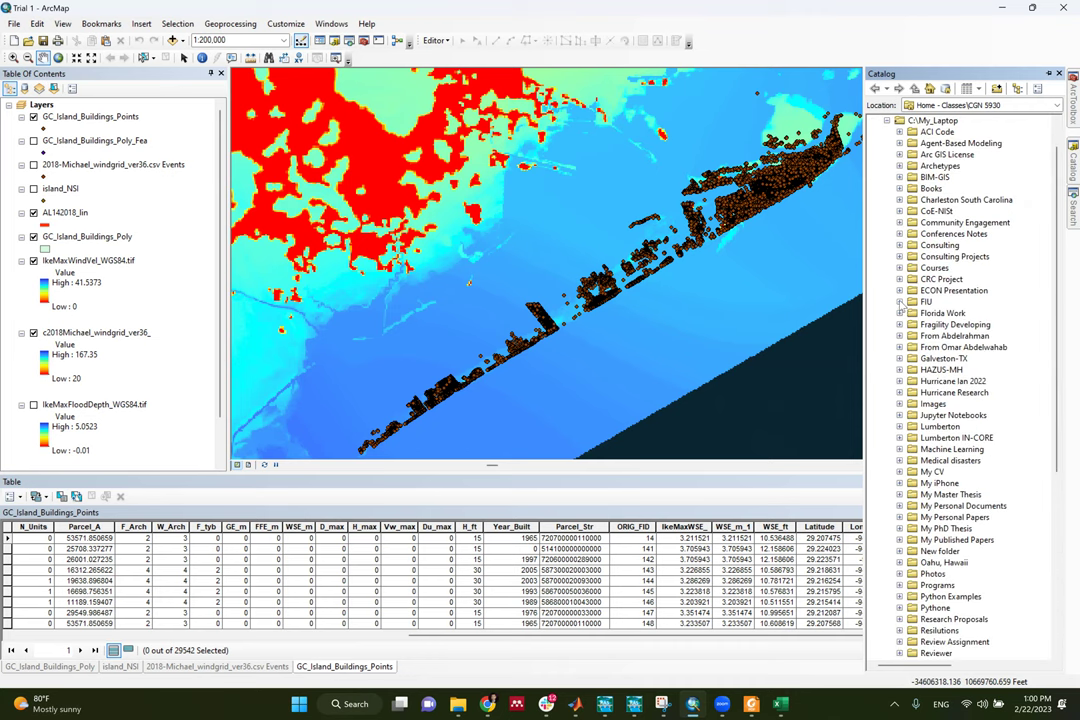
pyautogui.doubleClick(926, 302)
pyautogui.click(912, 348)
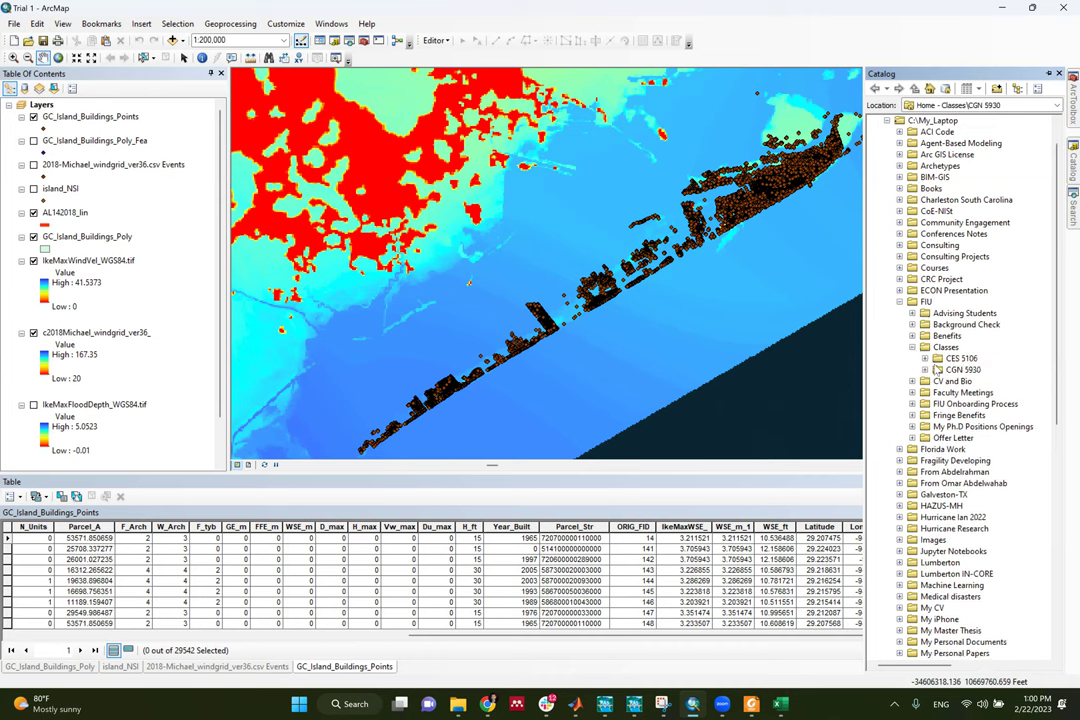
pyautogui.click(925, 370)
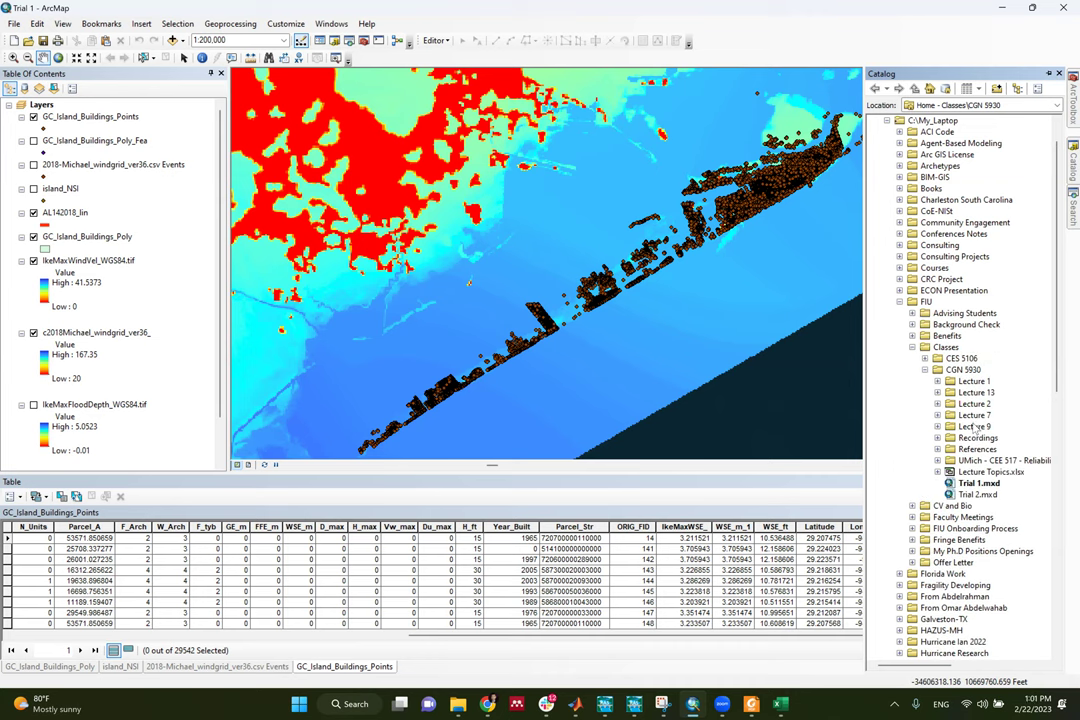
pyautogui.click(938, 426)
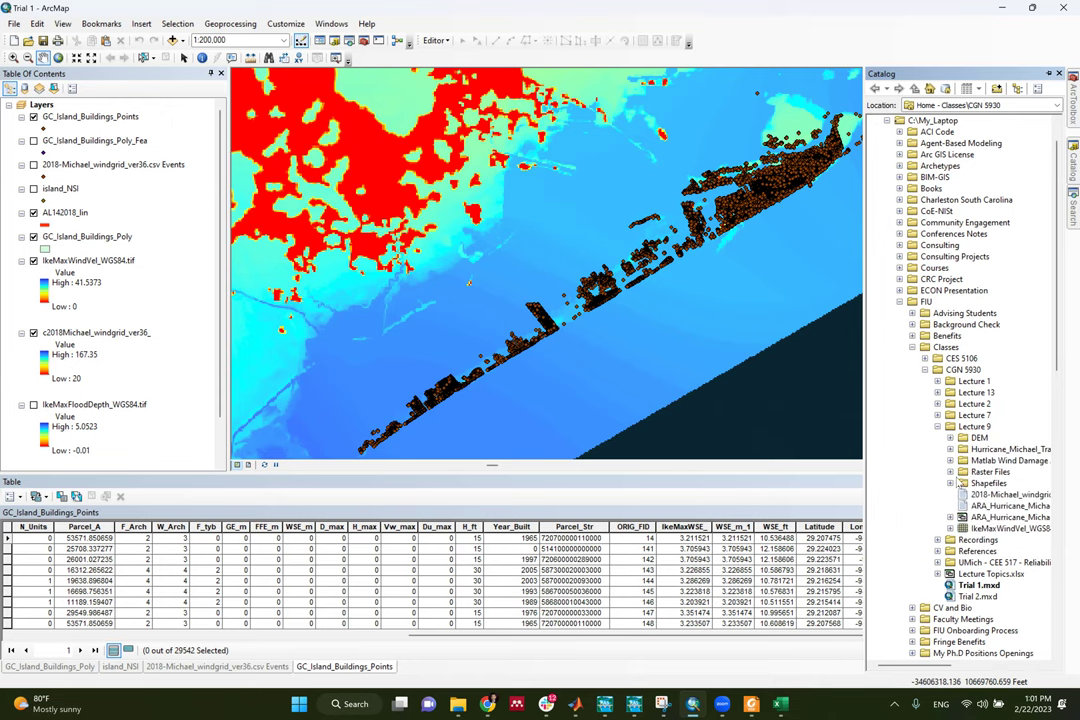
# Add GC_Buildings_Points_Damage.shp from the Matlab Wind Damage Analysis folder to the map and dismiss the spatial reference warning
pyautogui.click(950, 460)
pyautogui.click(1030, 484)
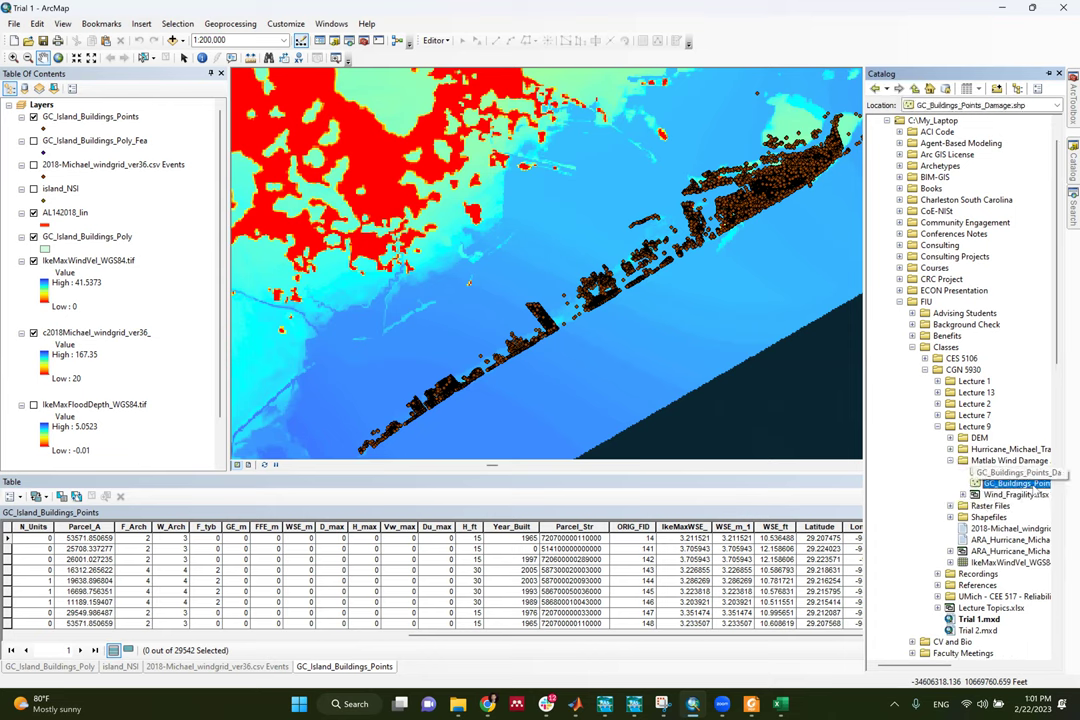
pyautogui.moveTo(1030, 484); pyautogui.dragTo(740, 325)
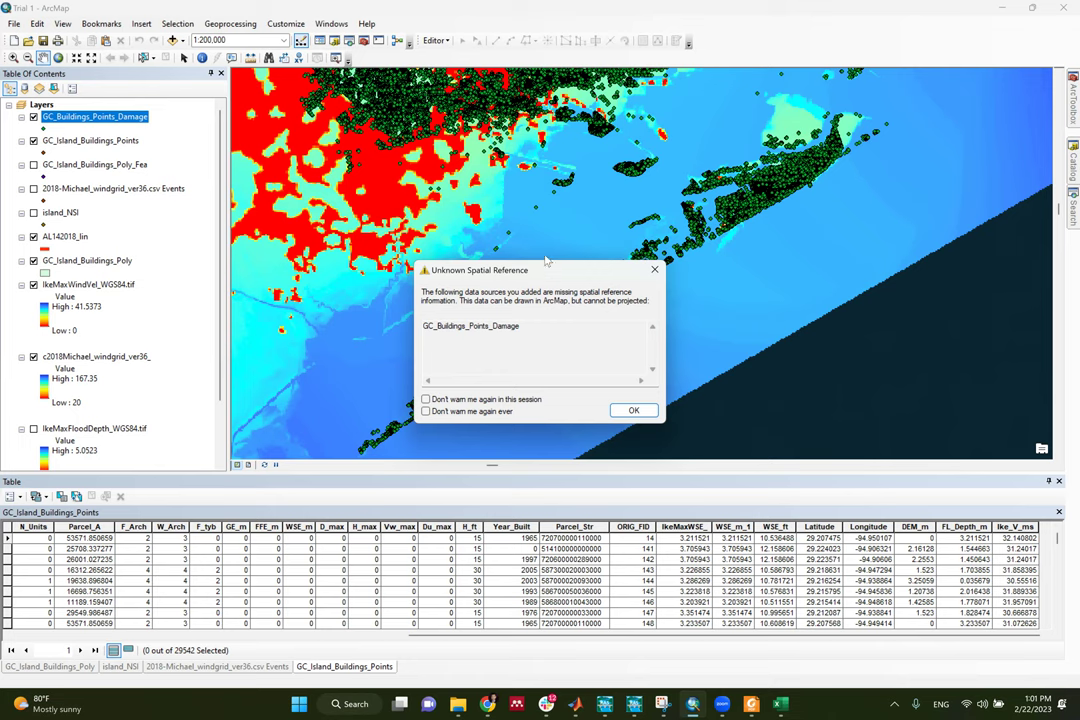
pyautogui.click(634, 411)
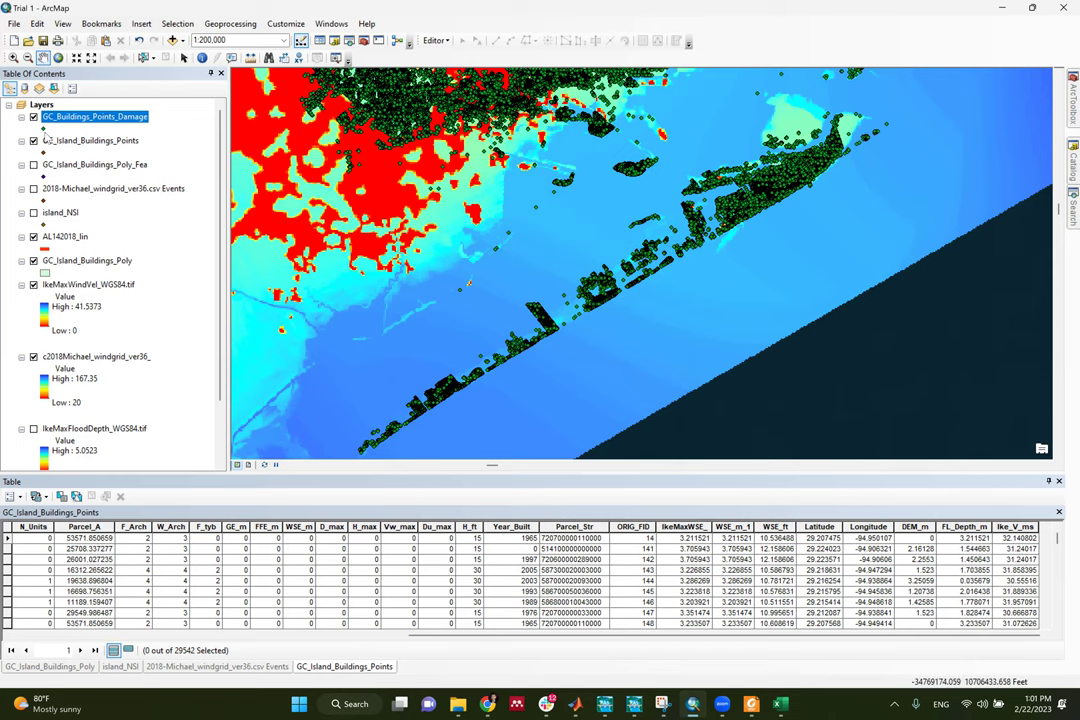
# Inspect the damage points on the map and check the coordinate system in the GC_Buildings_Points_Damage layer's source properties
pyautogui.scroll(-3, 773, 160)
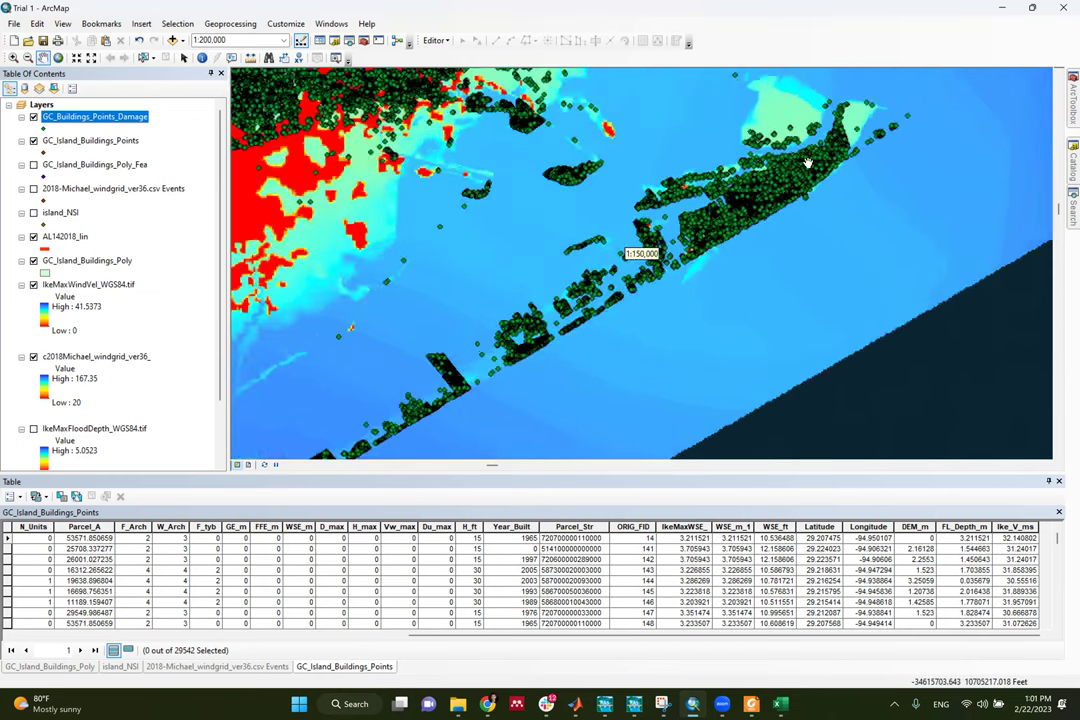
pyautogui.scroll(-3, 634, 248)
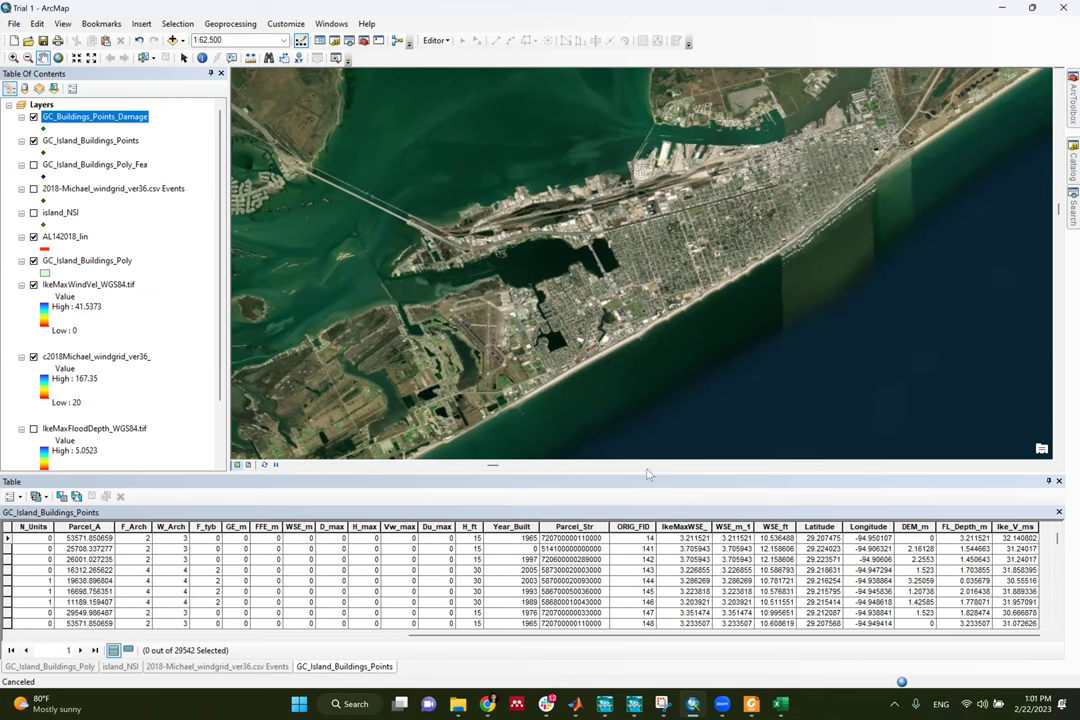
pyautogui.hotkey('shift', 'F10')
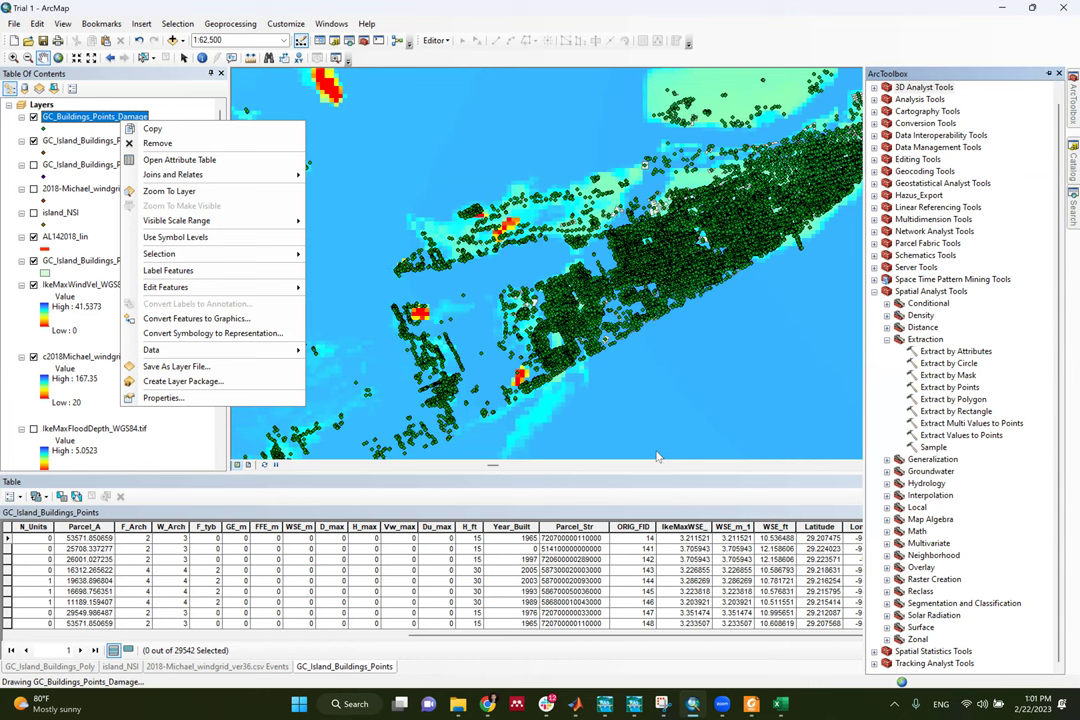
pyautogui.hotkey('shift', 'F10')
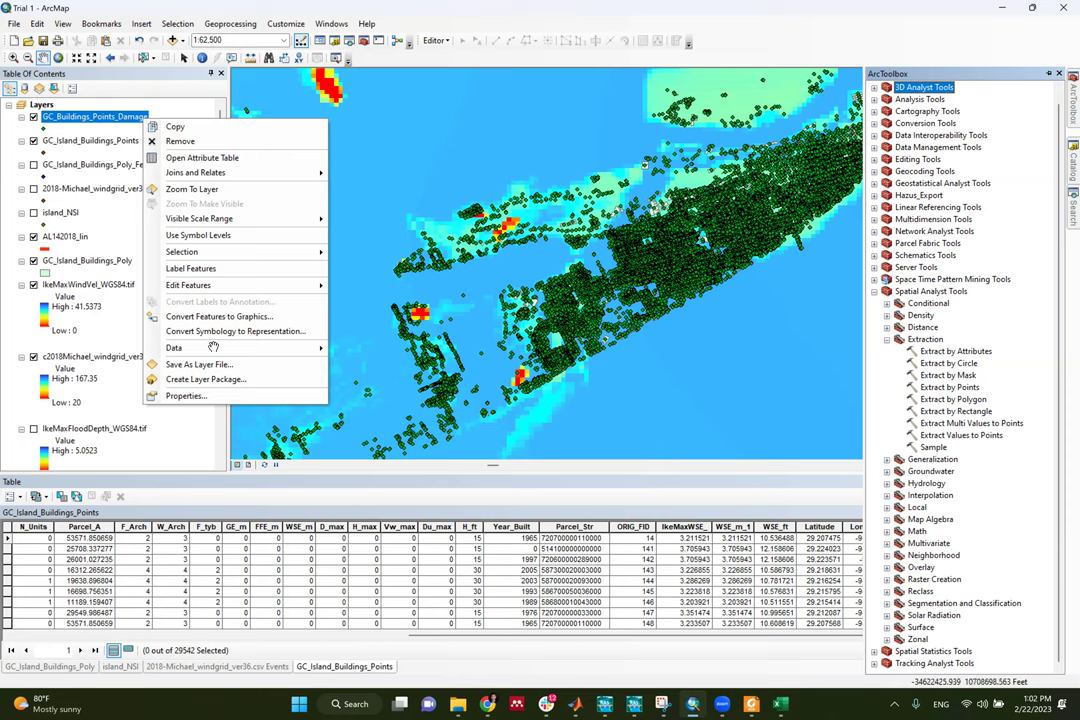
pyautogui.click(186, 395)
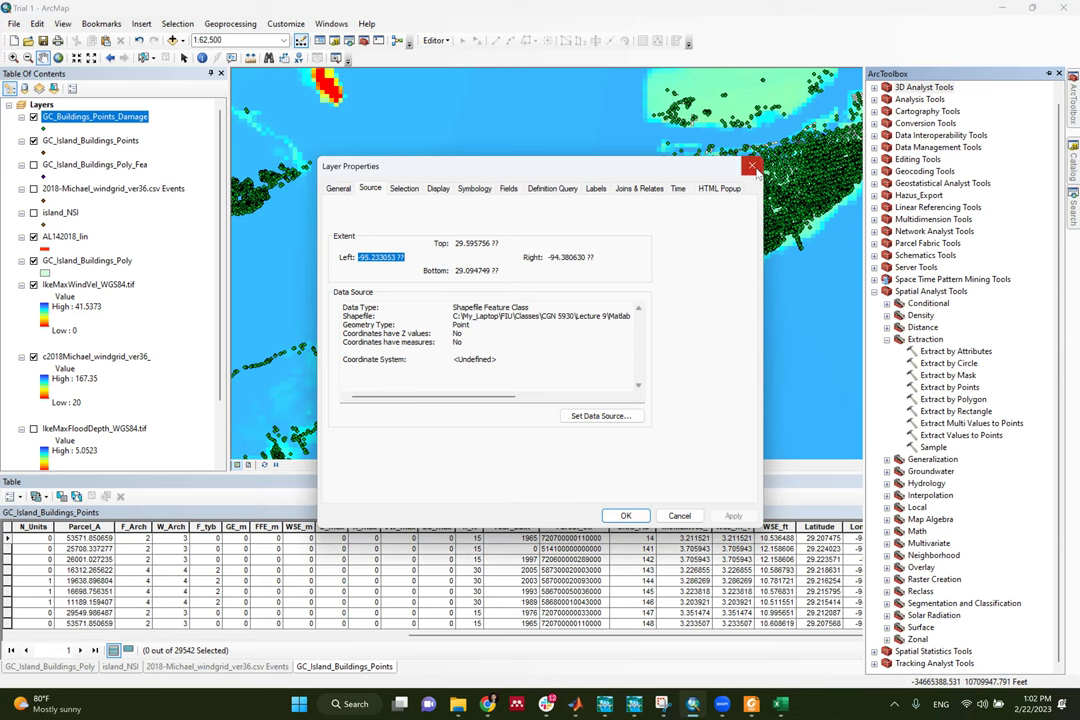
pyautogui.press('Return')
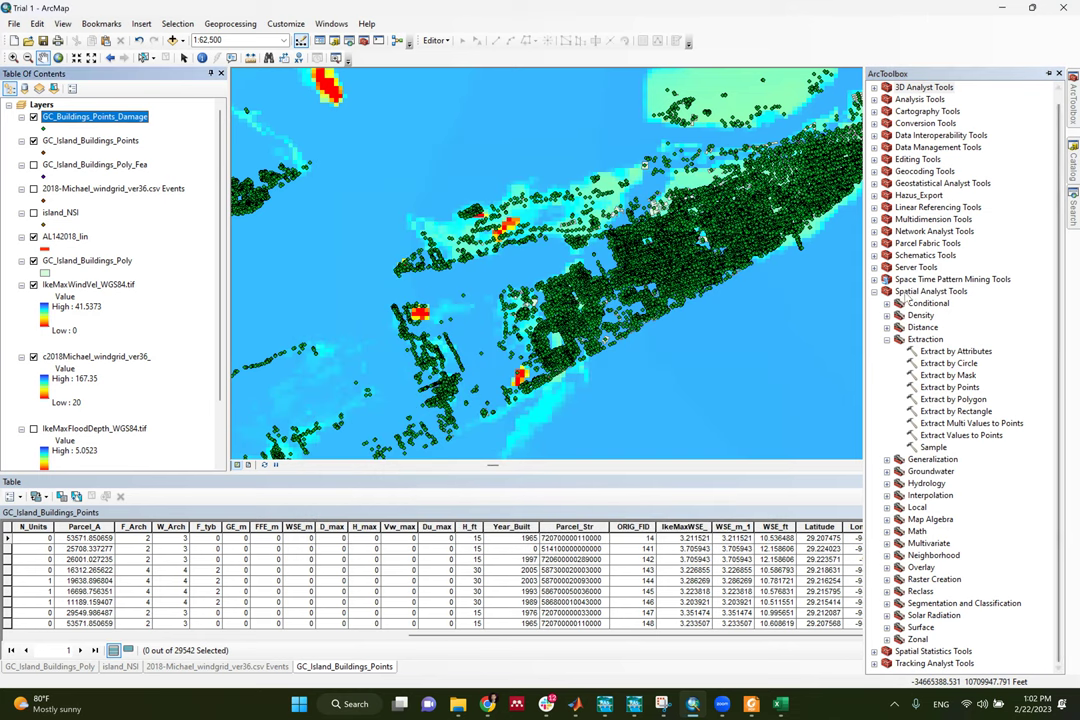
# Open the Define Projection tool from the Projections and Transformations toolset of the Data Management Tools
pyautogui.click(875, 292)
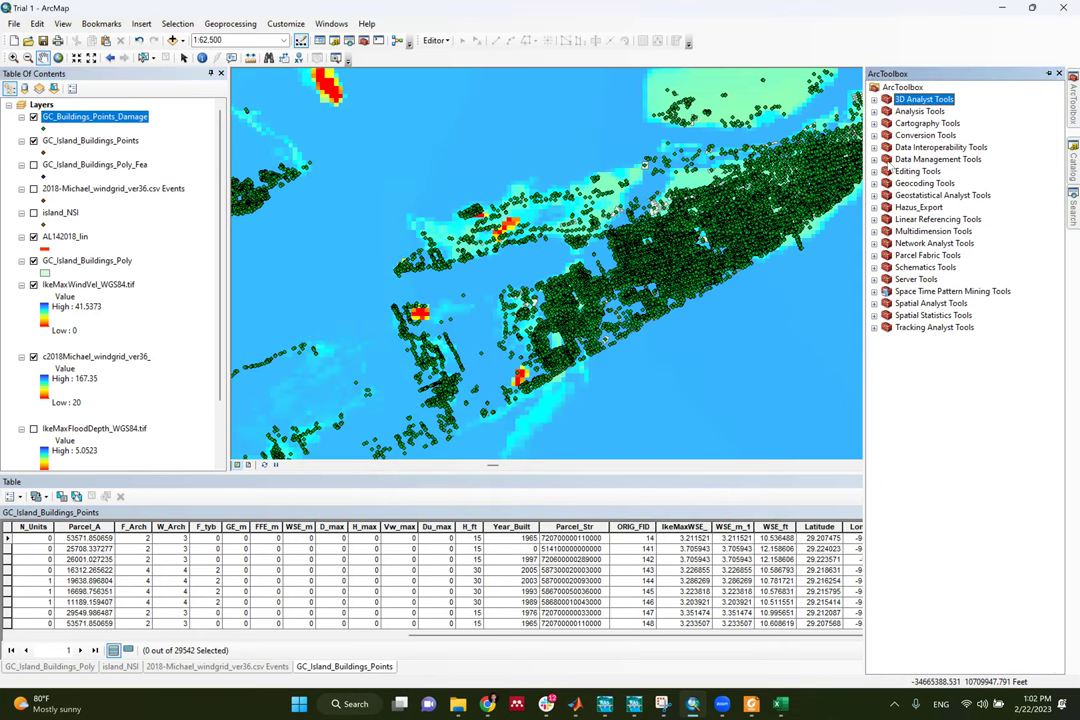
pyautogui.click(873, 148)
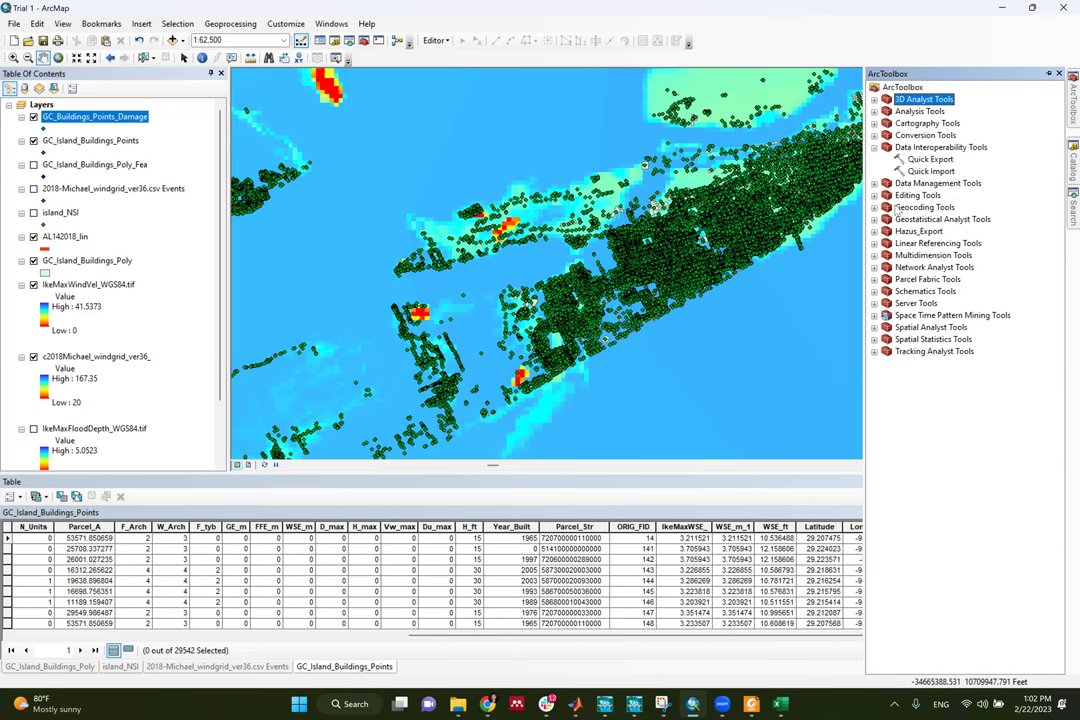
pyautogui.click(873, 148)
pyautogui.click(873, 160)
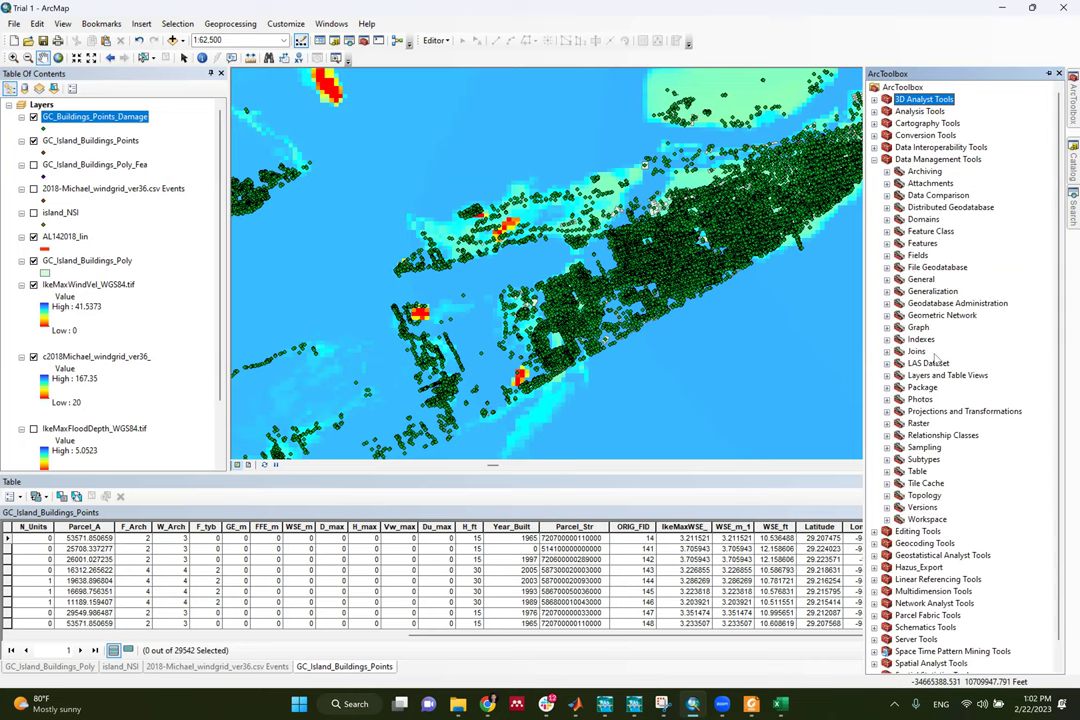
pyautogui.click(886, 412)
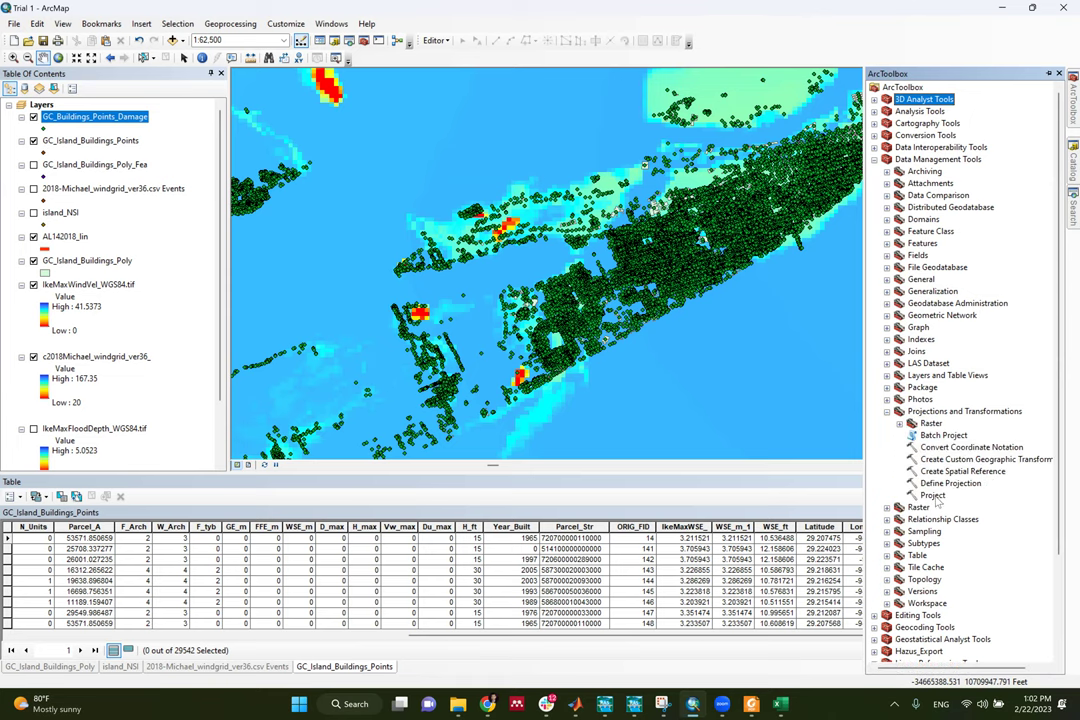
pyautogui.click(948, 484)
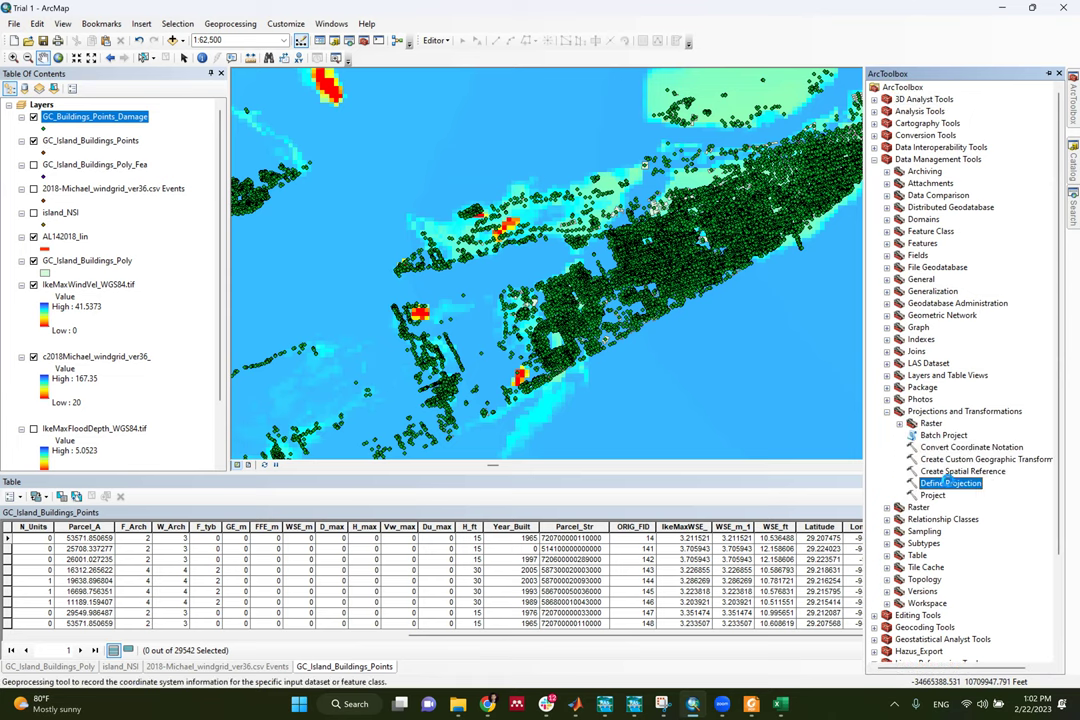
pyautogui.doubleClick(948, 484)
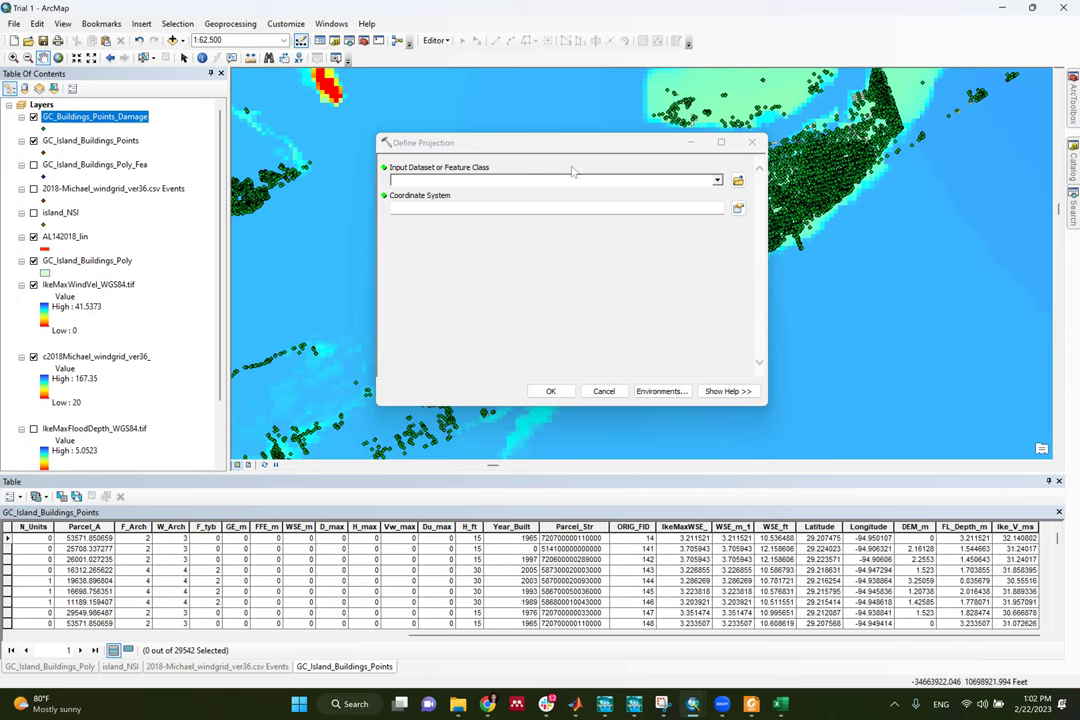
# Define the projection of GC_Buildings_Points_Damage as GCS_WGS_1984
pyautogui.click(738, 208)
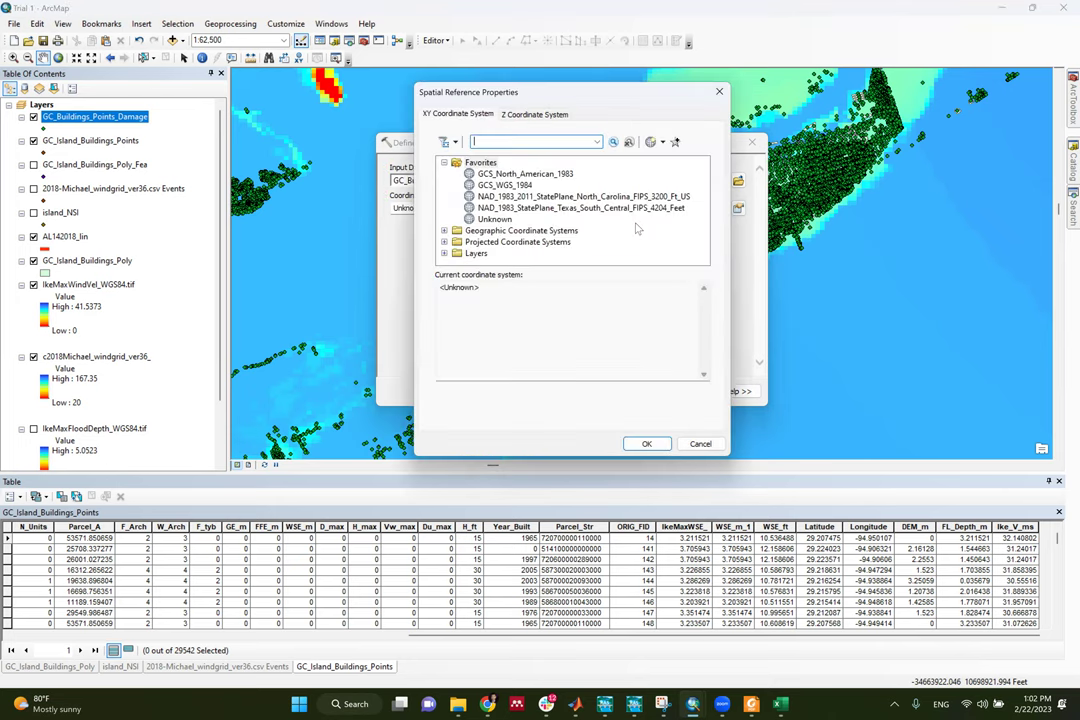
pyautogui.click(505, 185)
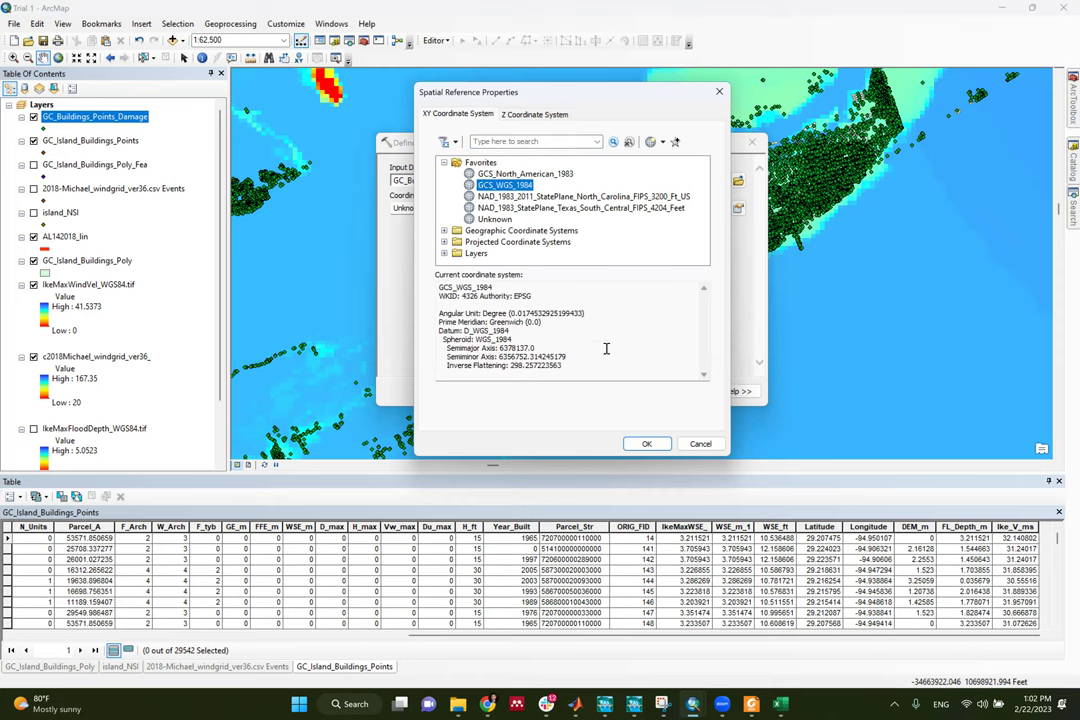
pyautogui.click(646, 444)
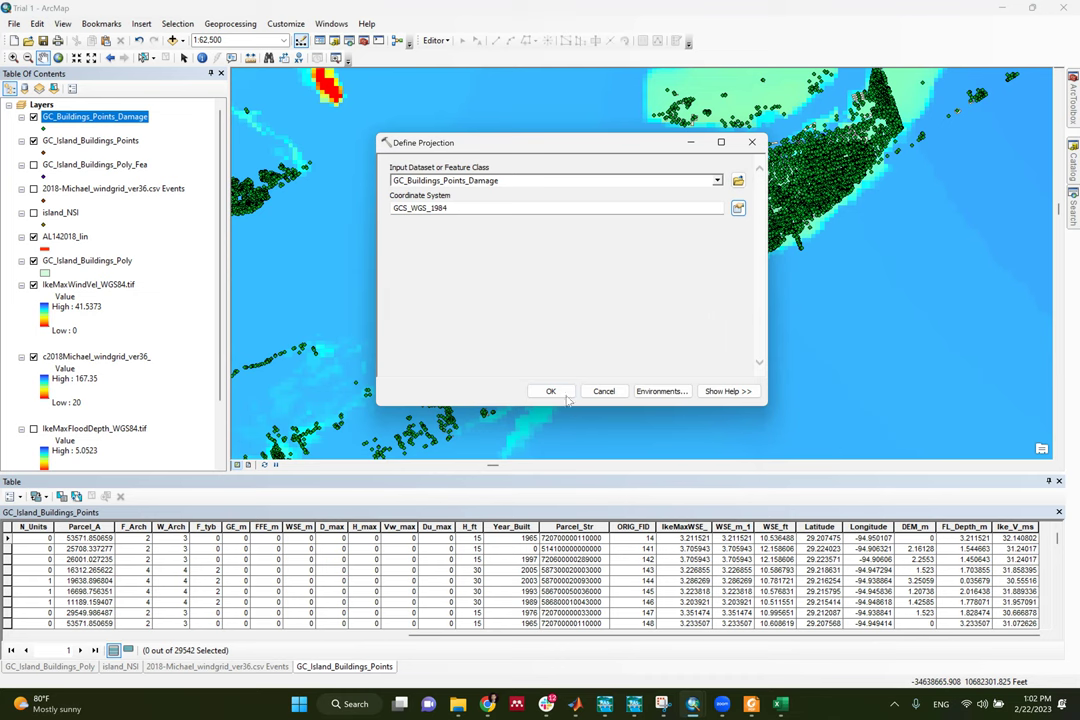
pyautogui.click(549, 390)
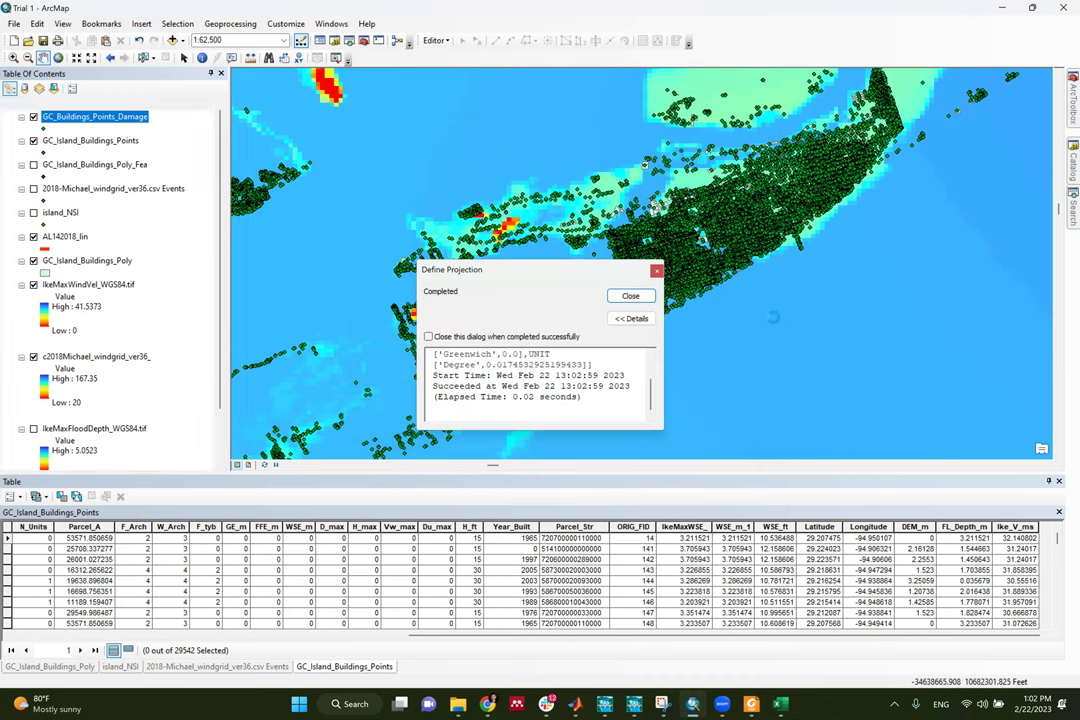
# Close the completed Define Projection report and verify the coordinate system in the GC_Buildings_Points_Damage layer's source properties
pyautogui.click(641, 296)
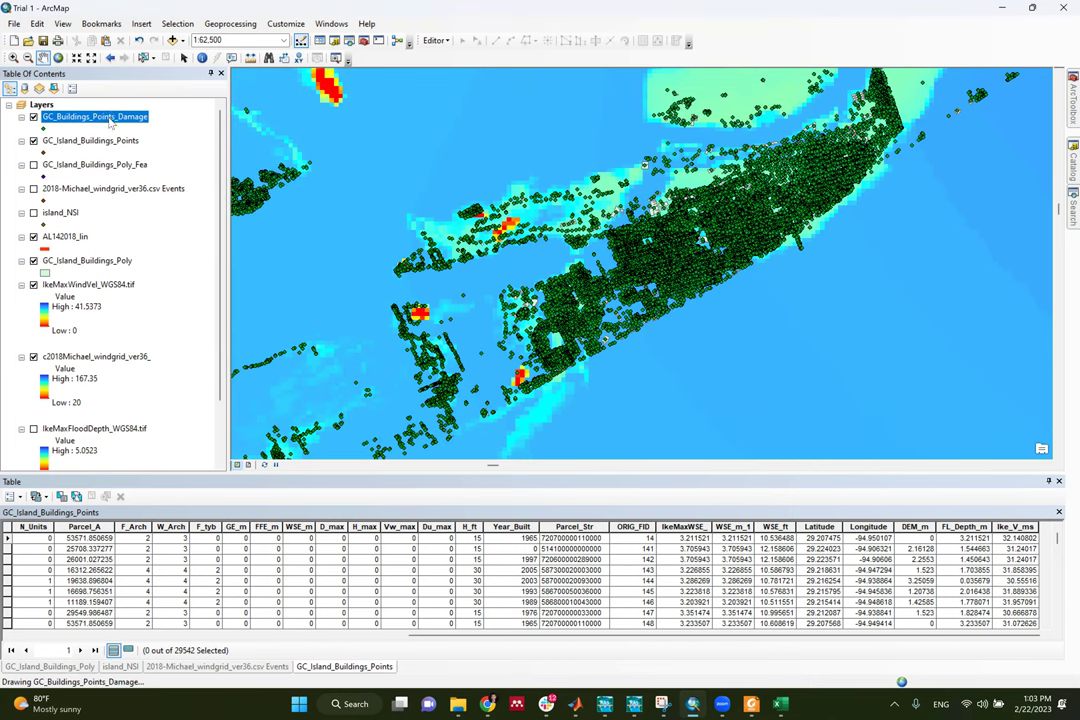
pyautogui.rightClick(112, 117)
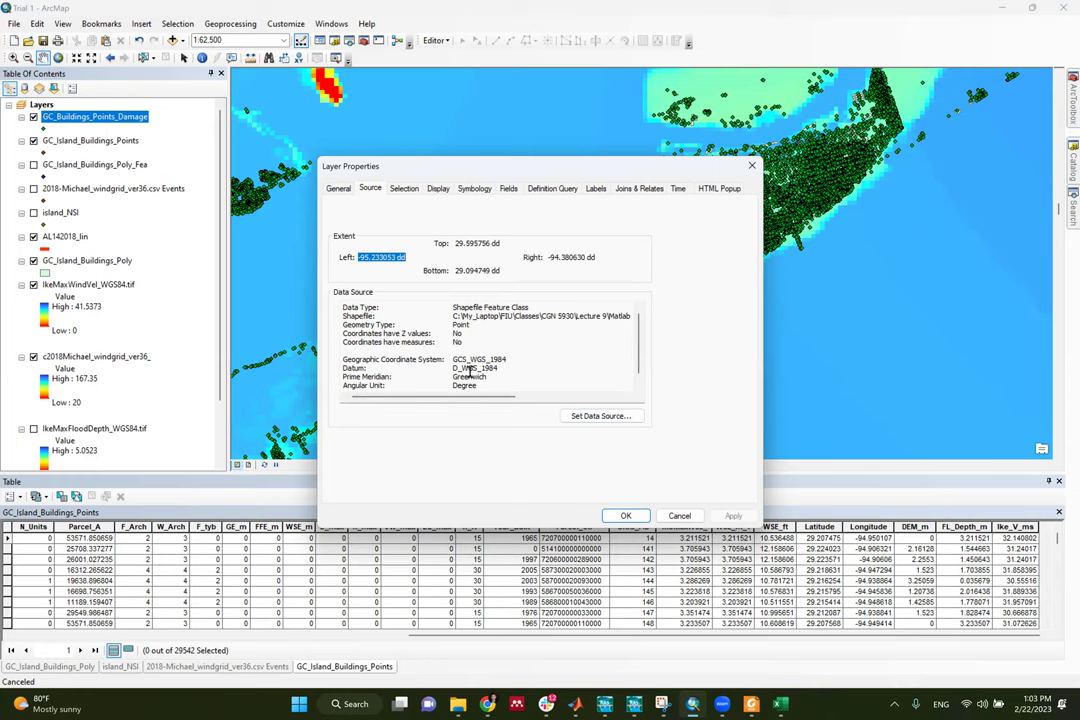
pyautogui.click(753, 168)
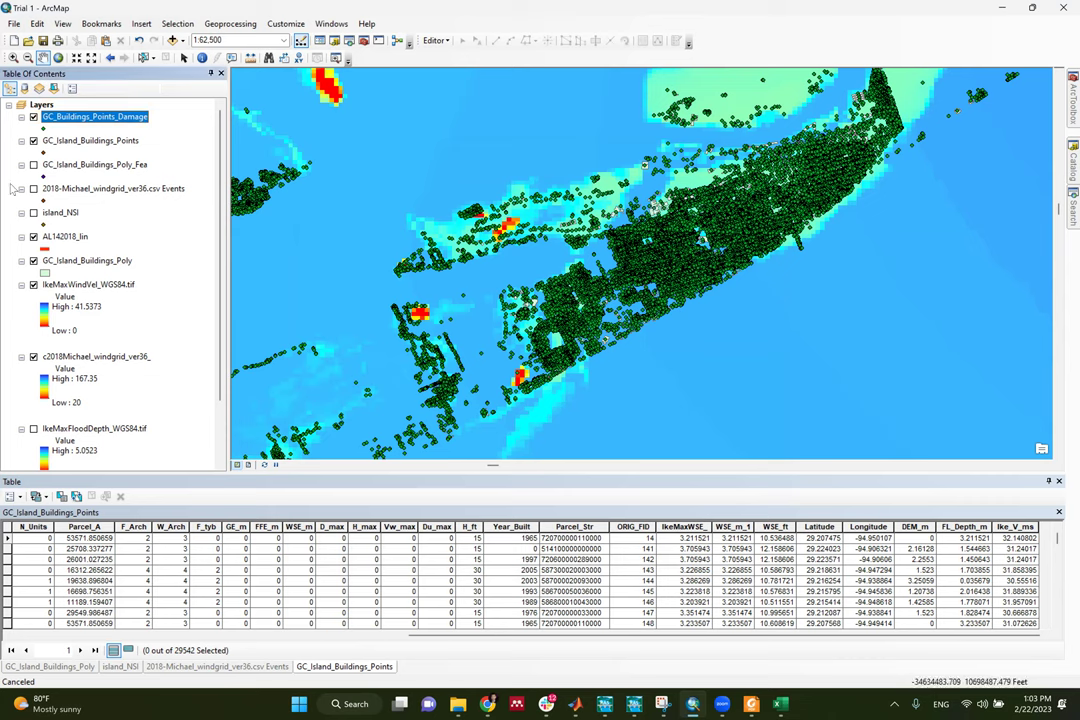
# Open the attribute table of GC_Buildings_Points_Damage and bring the damage fields DS1_w through DS_w into view
pyautogui.rightClick(131, 121)
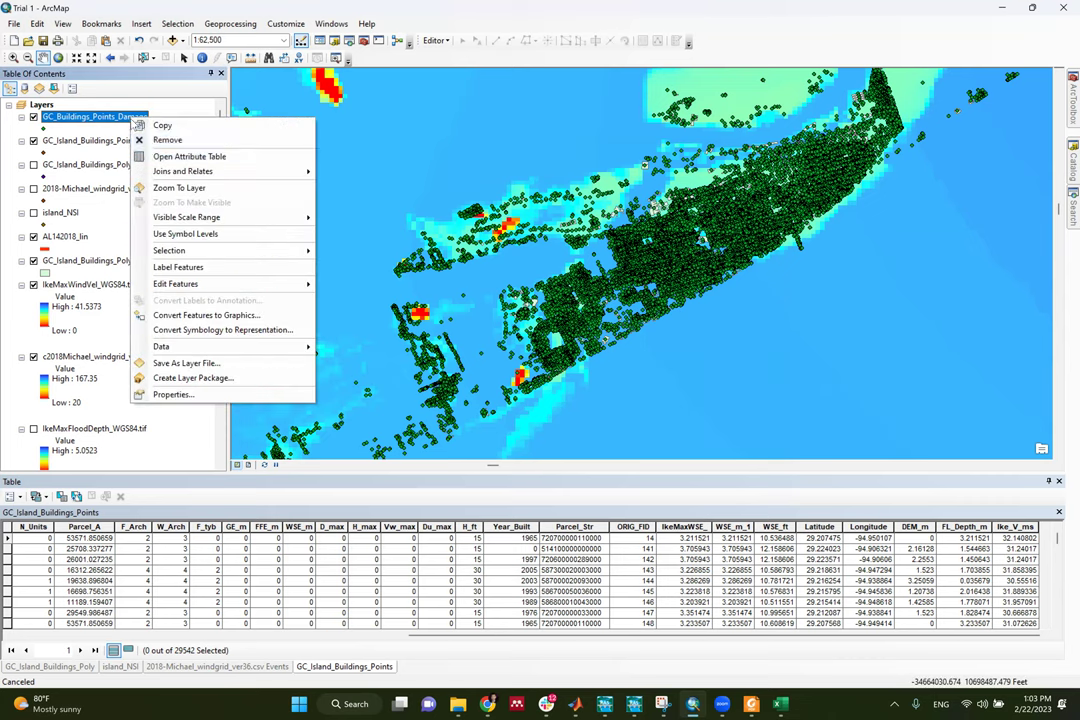
pyautogui.click(180, 157)
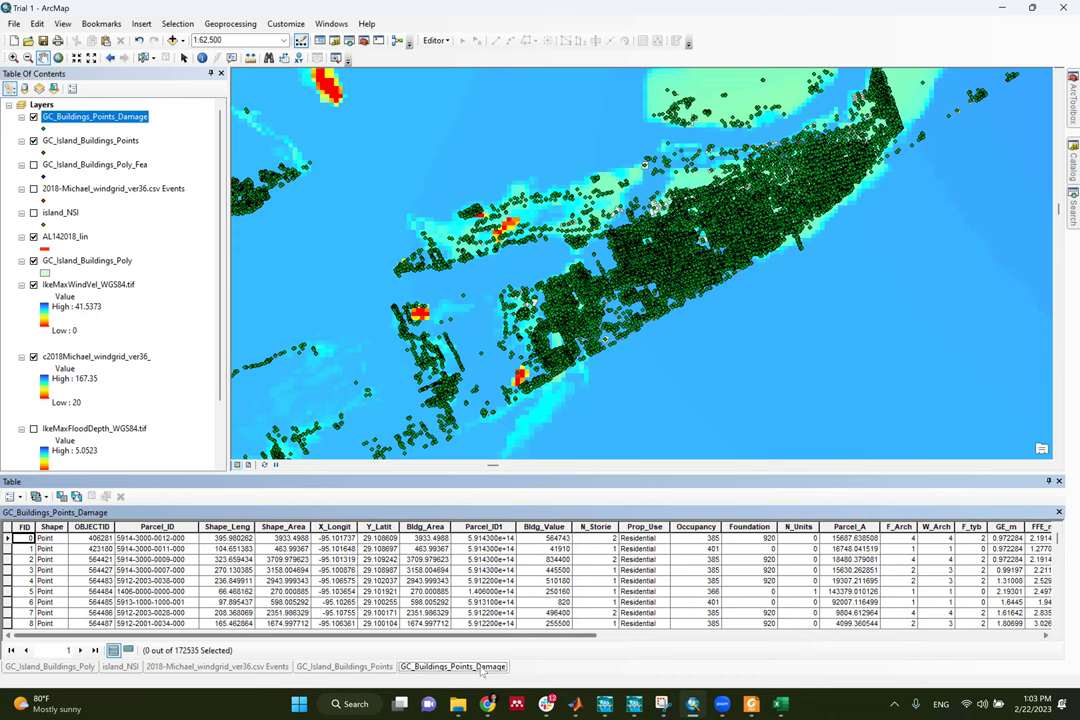
pyautogui.moveTo(512, 637); pyautogui.dragTo(960, 637)
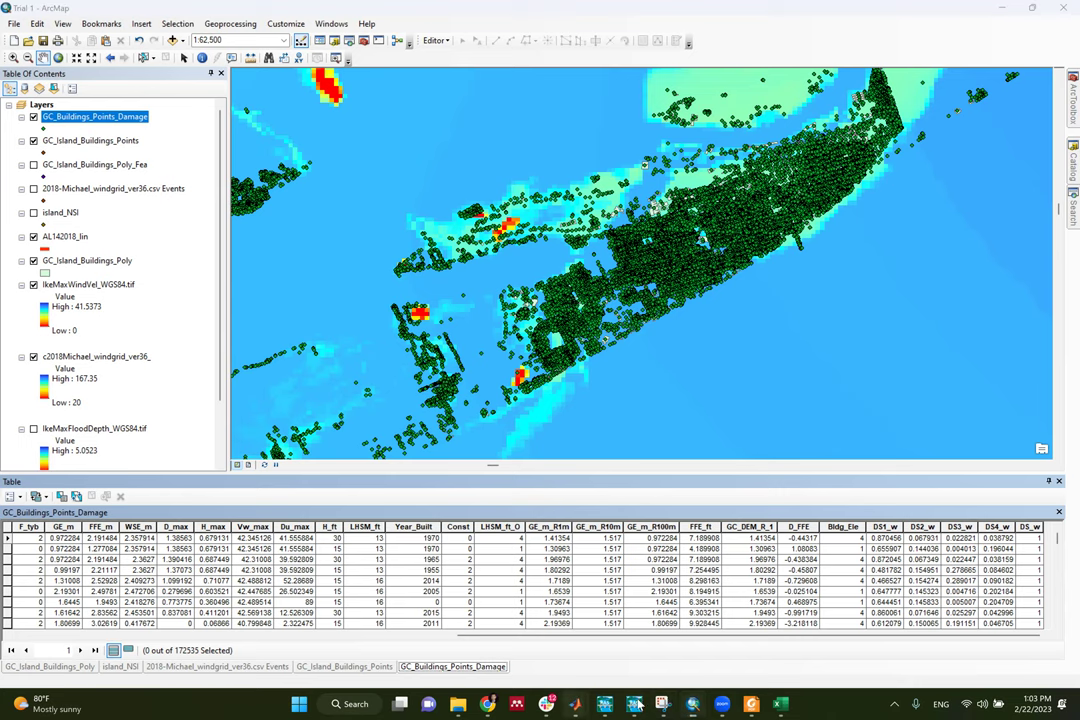
# Switch to MATLAB and review the code in Wind_Damage_Analysis.m that computes the probability of being in each damage state
pyautogui.moveTo(575, 704)
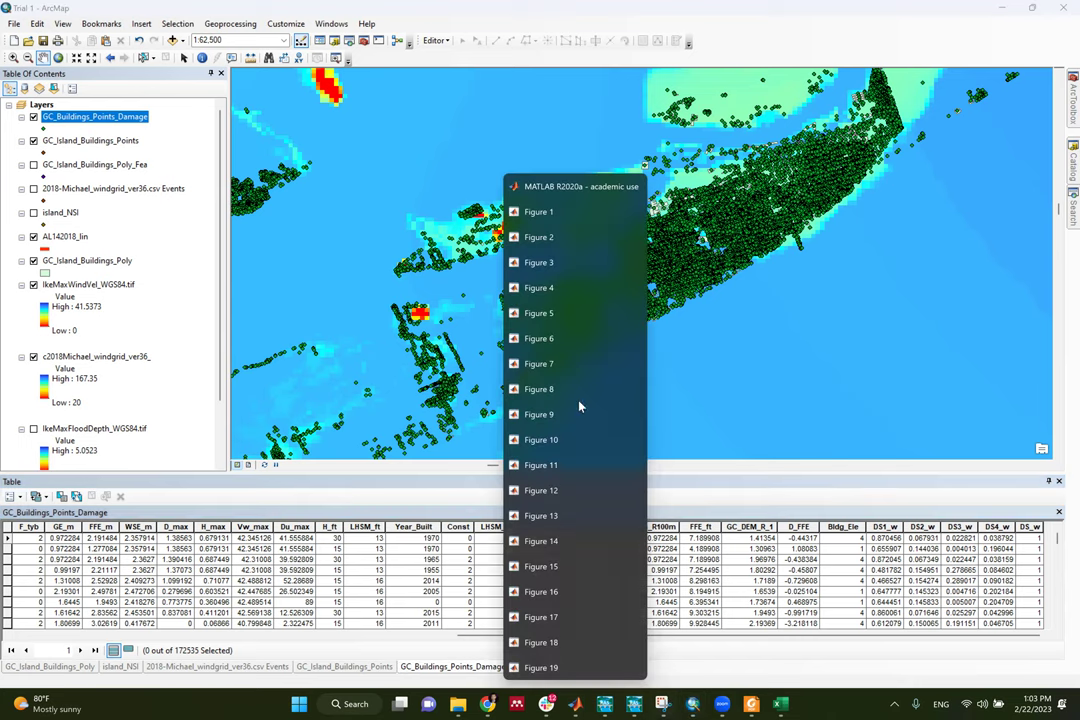
pyautogui.click(587, 192)
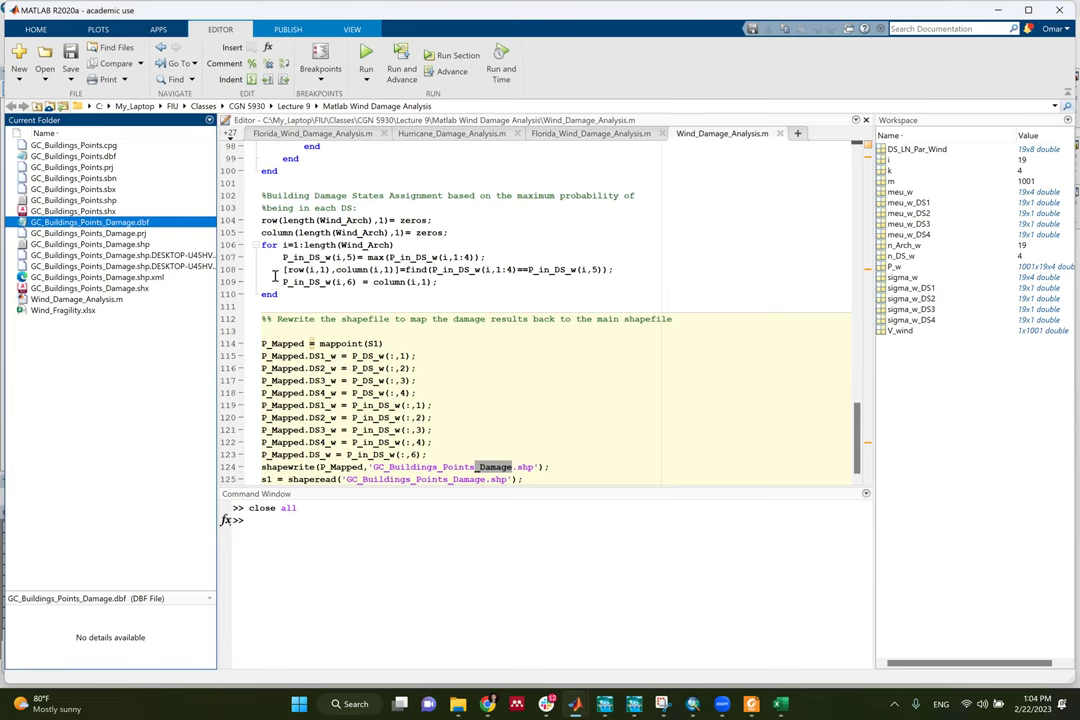
pyautogui.scroll(6, 453, 224)
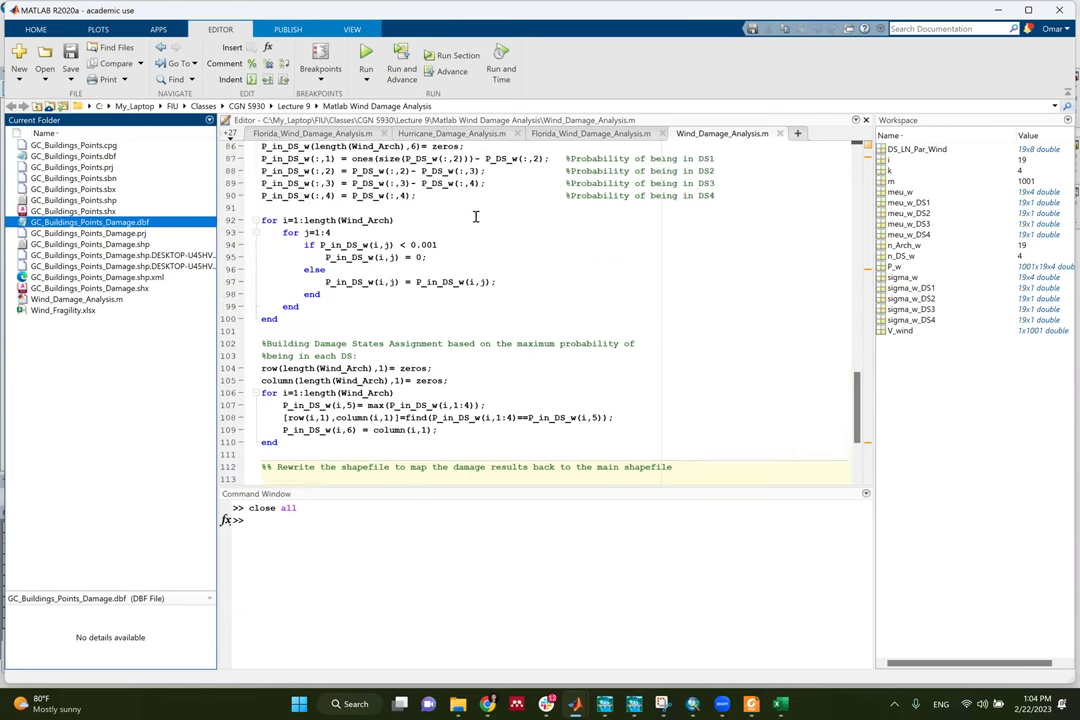
# Switch back to ArcMap and add a Double field named Check to the GC_Buildings_Points_Damage attribute table
pyautogui.click(692, 705)
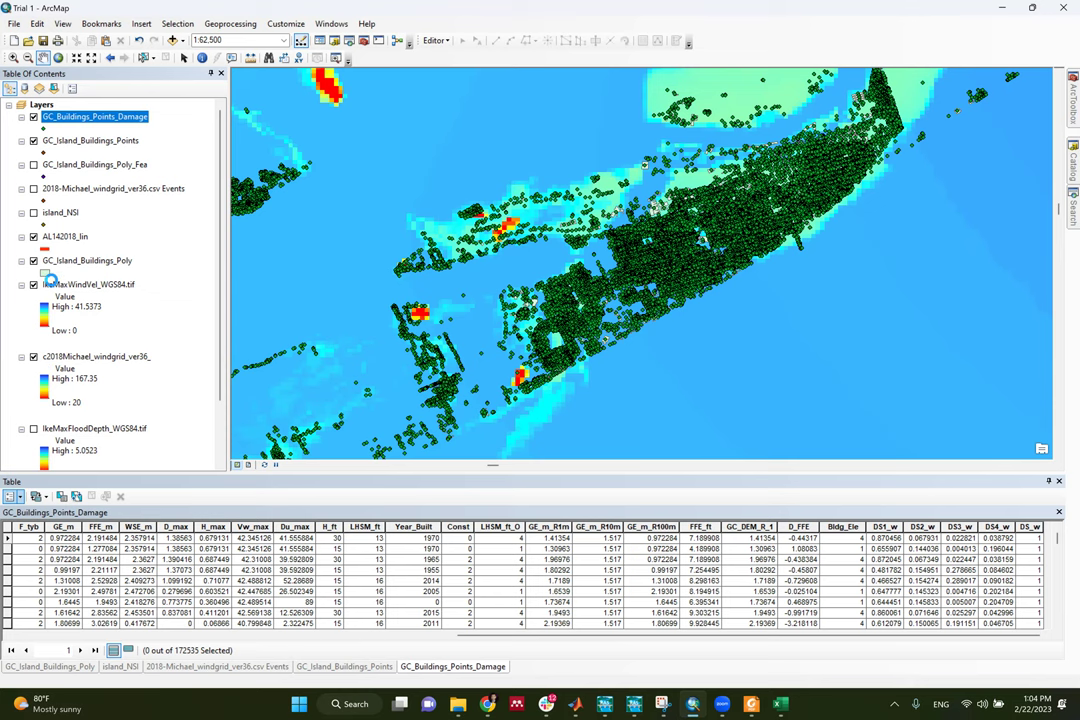
pyautogui.click(36, 496)
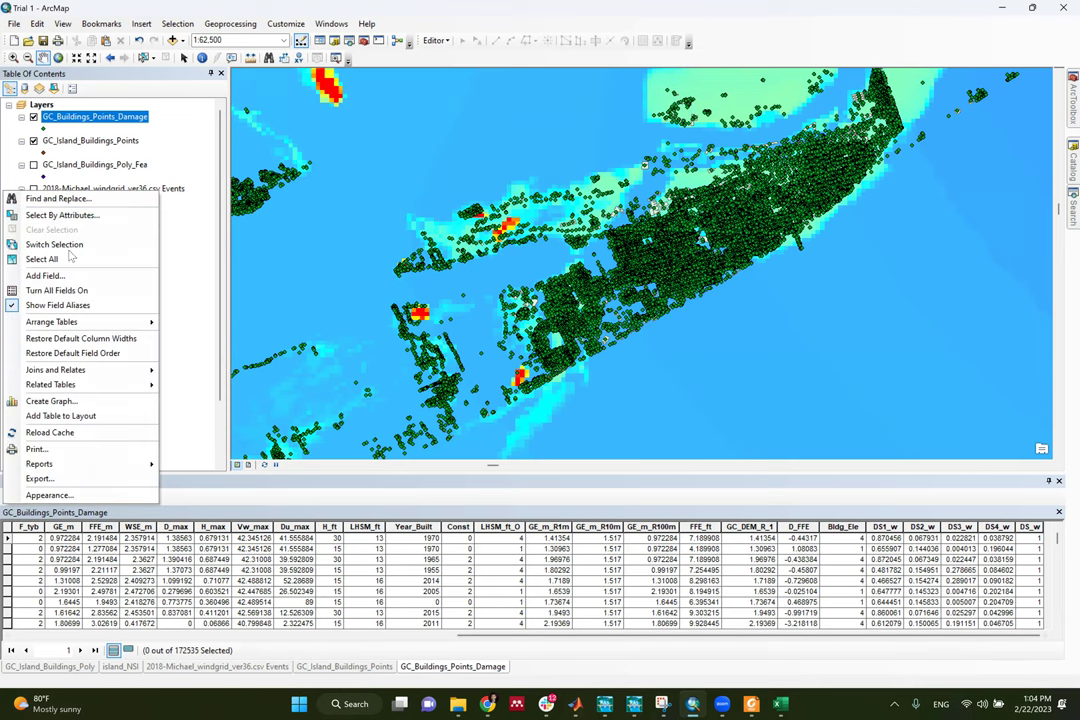
pyautogui.click(48, 275)
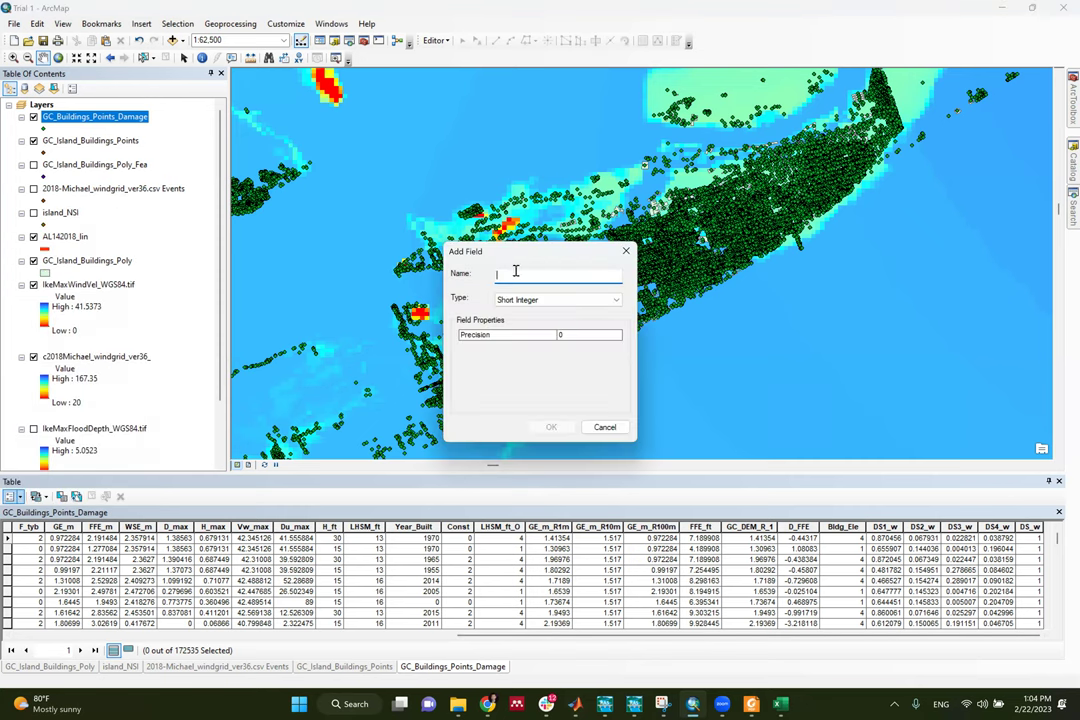
pyautogui.click(550, 300)
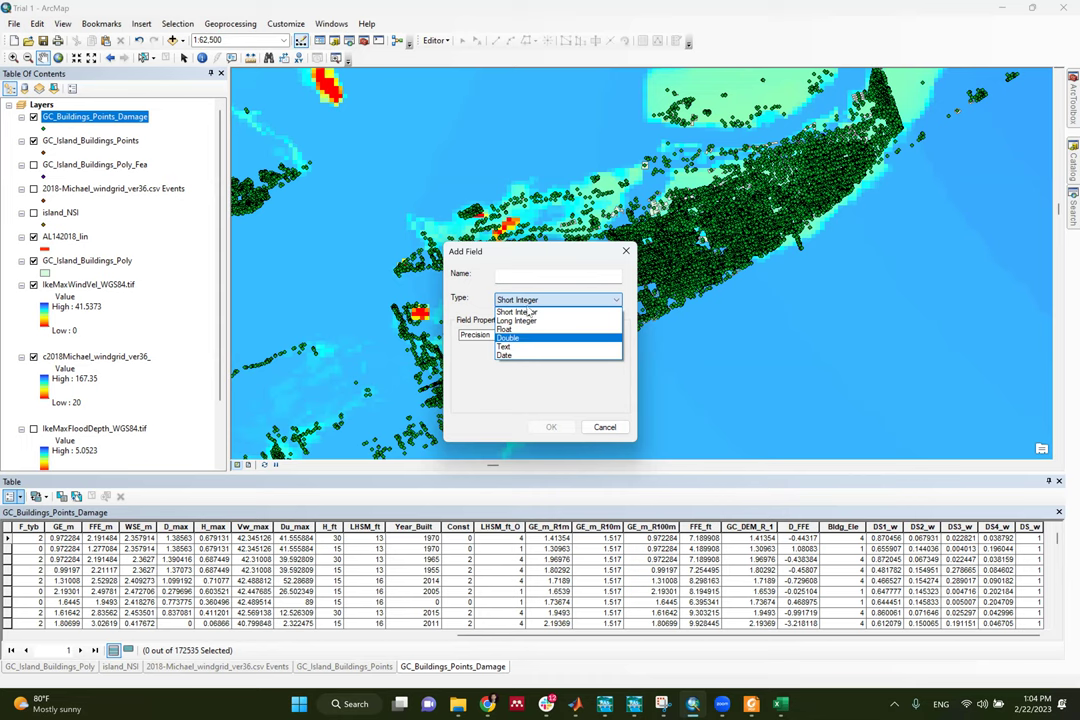
pyautogui.click(510, 338)
pyautogui.click(536, 275)
pyautogui.write('Check')
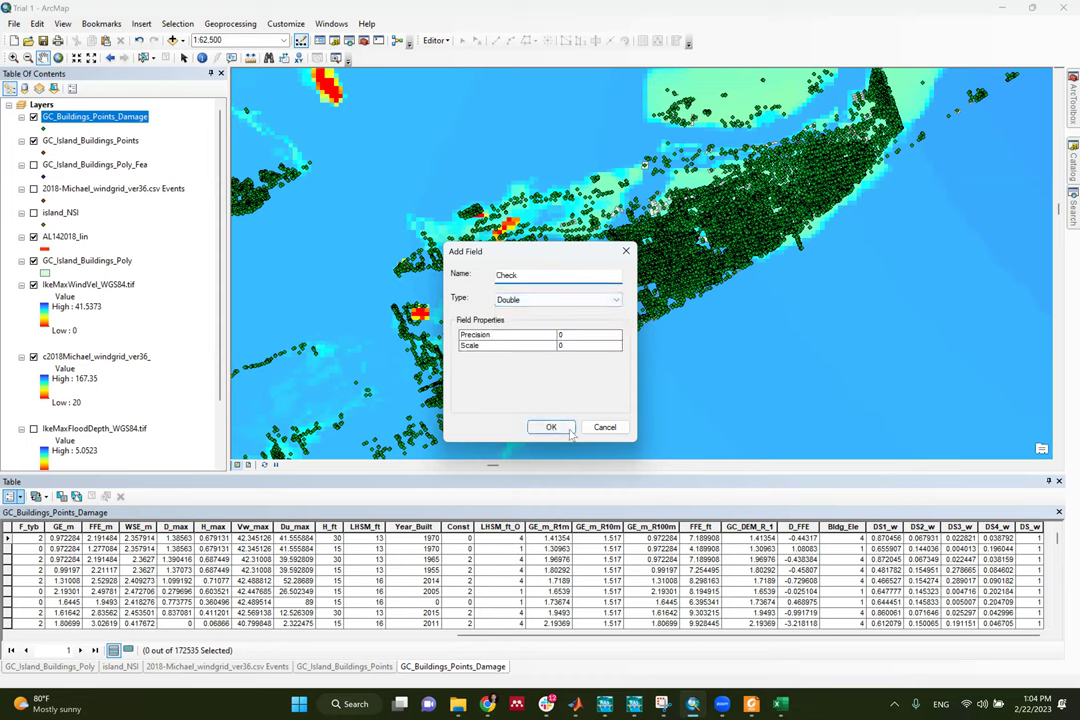
pyautogui.click(550, 427)
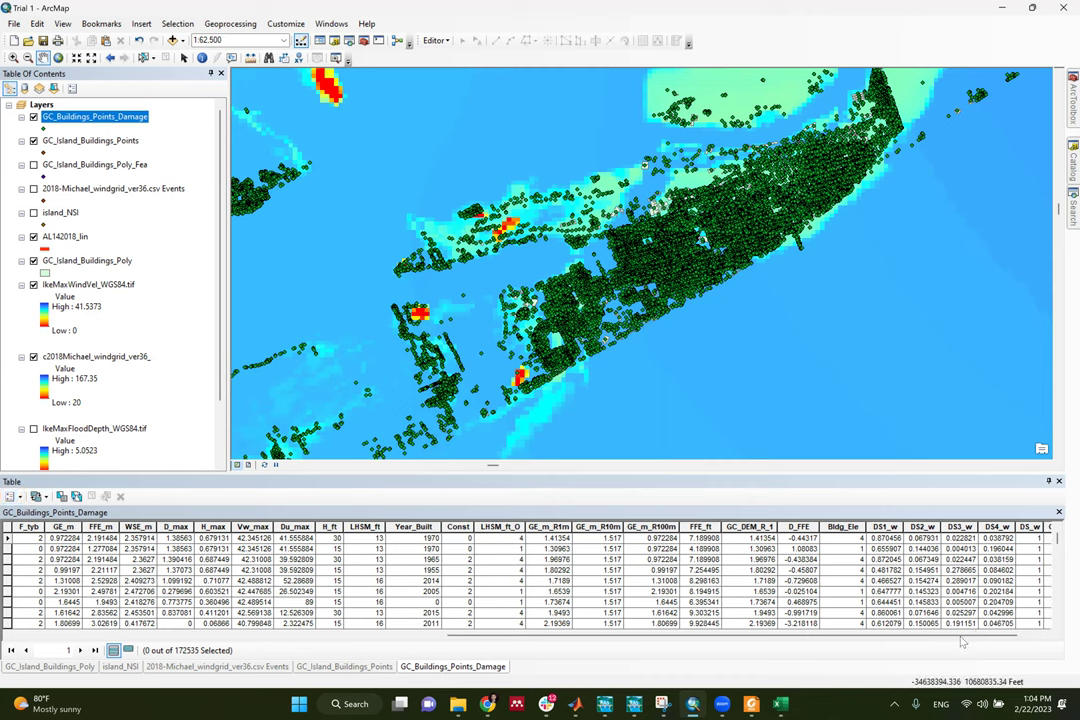
# Calculate the Check field as the sum [DS1_w] + [DS2_w] + [DS3_w] + [DS4_w] with the Field Calculator
pyautogui.moveTo(962, 637); pyautogui.dragTo(985, 637)
pyautogui.click(1028, 527)
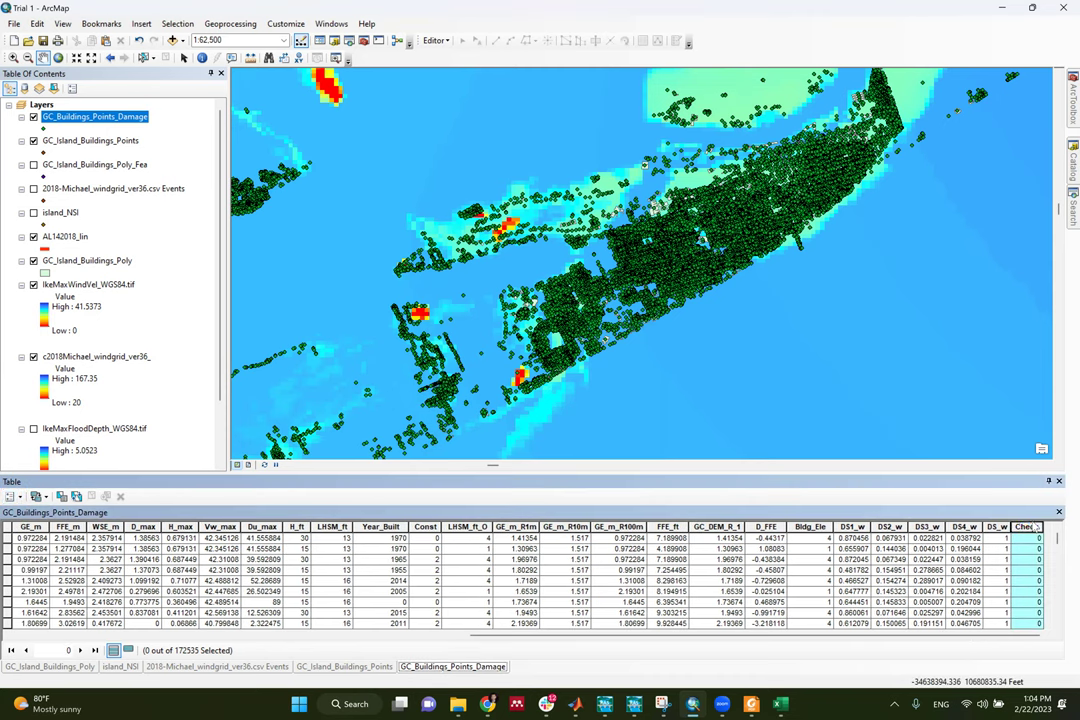
pyautogui.rightClick(1036, 527)
pyautogui.click(930, 368)
pyautogui.click(448, 372)
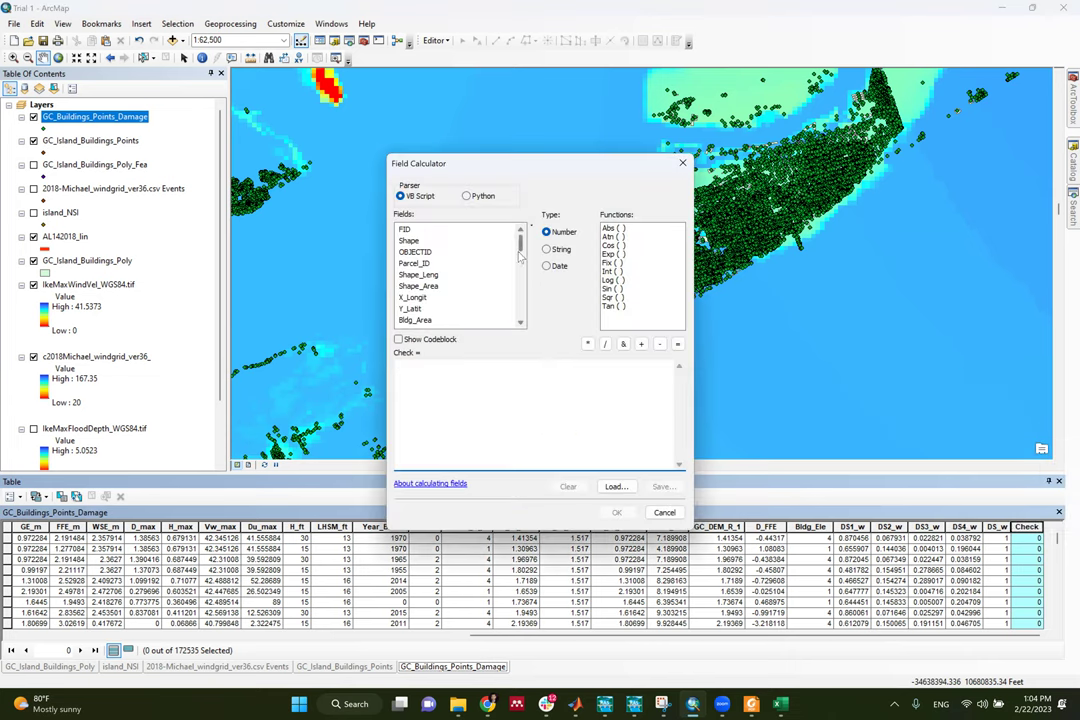
pyautogui.scroll(-10, 450, 285)
pyautogui.click(412, 264)
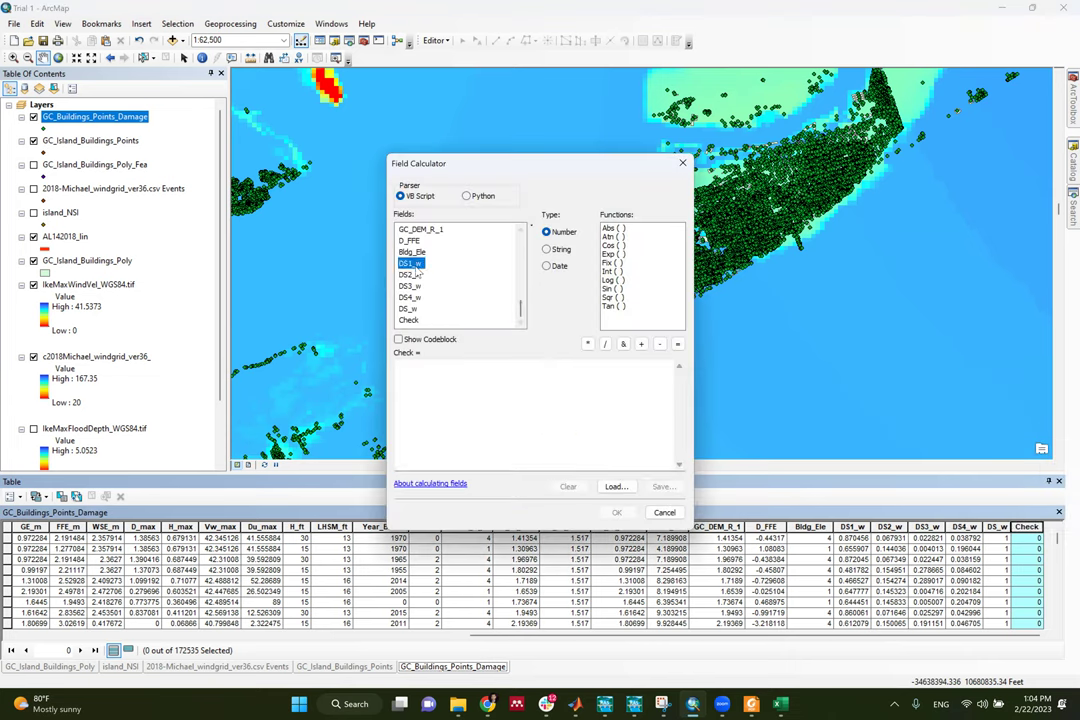
pyautogui.doubleClick(413, 265)
pyautogui.write('+')
pyautogui.click(412, 275)
pyautogui.doubleClick(412, 275)
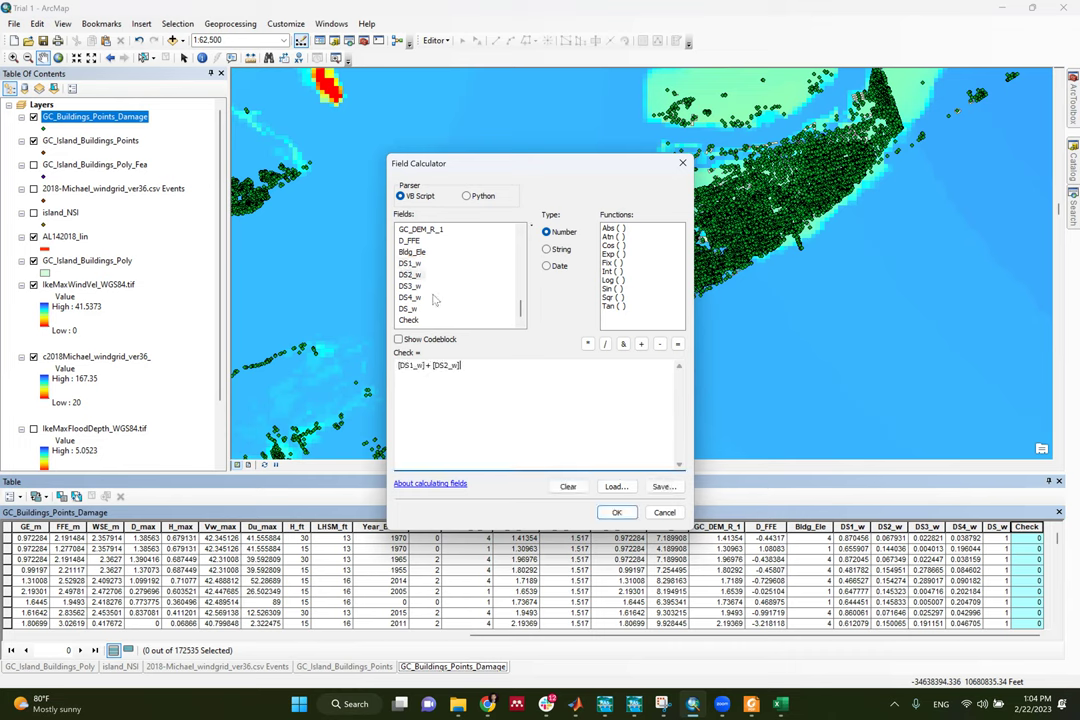
pyautogui.write('=')
pyautogui.doubleClick(410, 286)
pyautogui.doubleClick(409, 297)
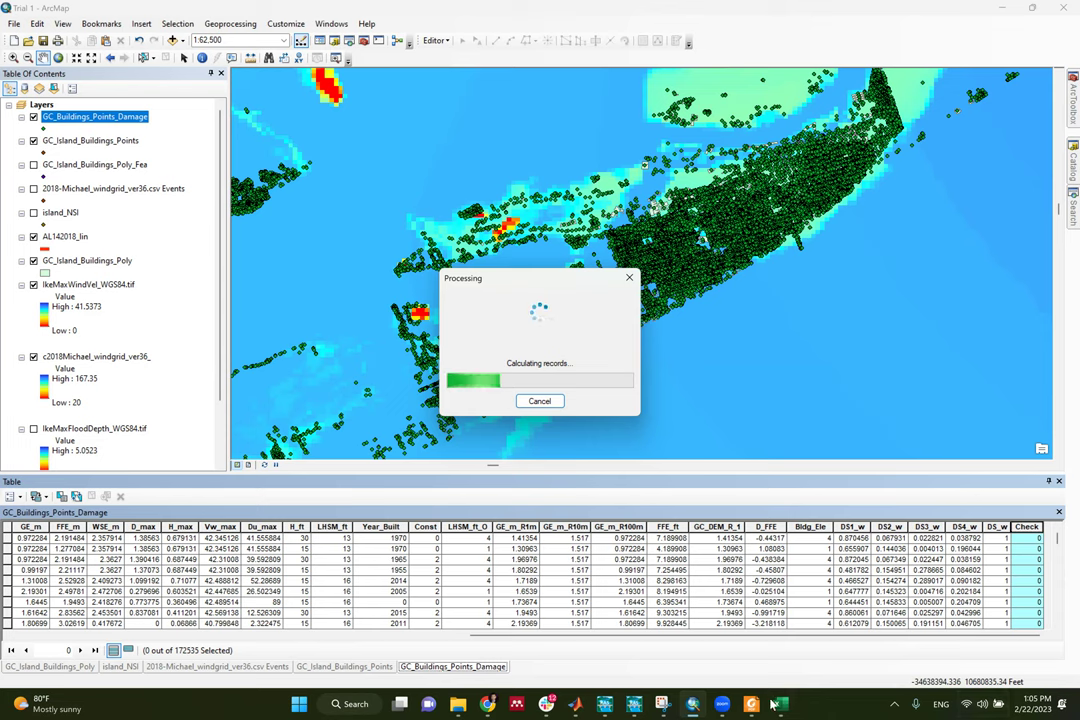
# Switch to MATLAB and review how Wind_Damage_Analysis.m calculates the damage state probabilities and assigns them to the shapefile's DS1_w to DS4_w fields
pyautogui.click(575, 703)
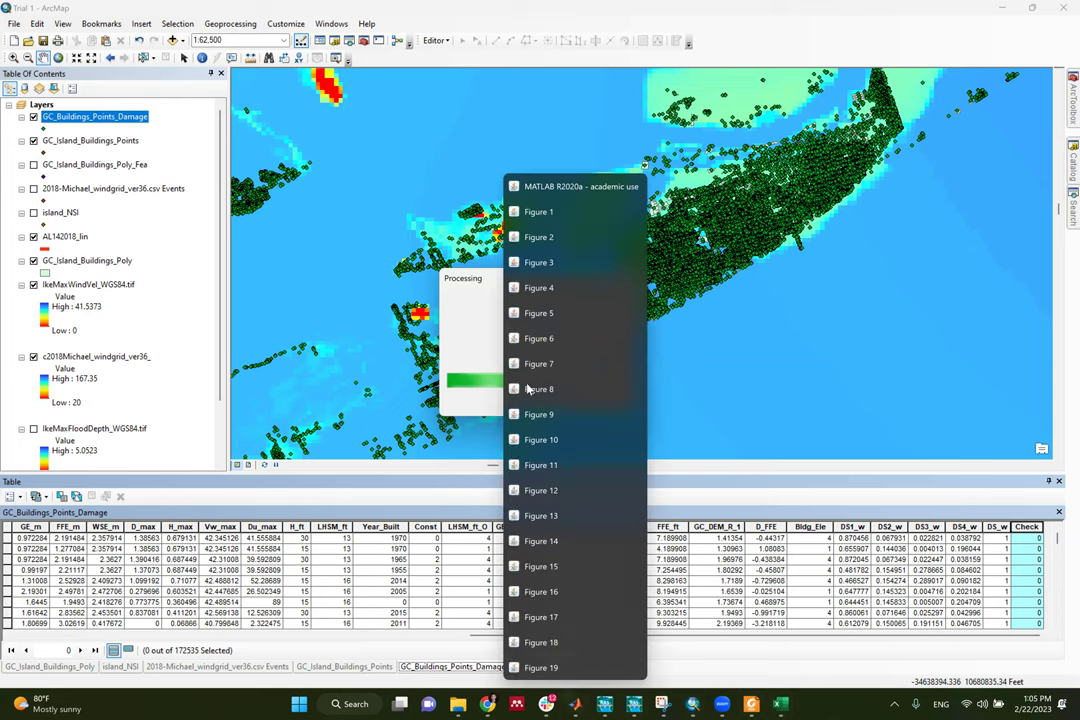
pyautogui.click(560, 186)
pyautogui.scroll(6, 432, 292)
pyautogui.scroll(-6, 400, 275)
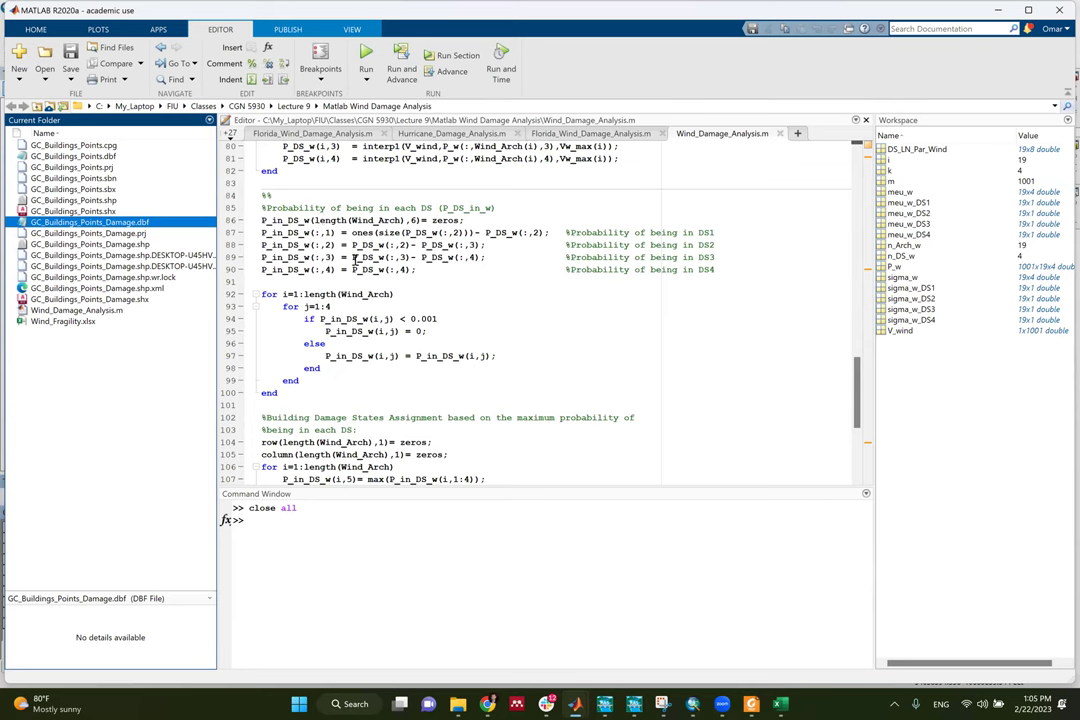
pyautogui.scroll(2, 340, 238)
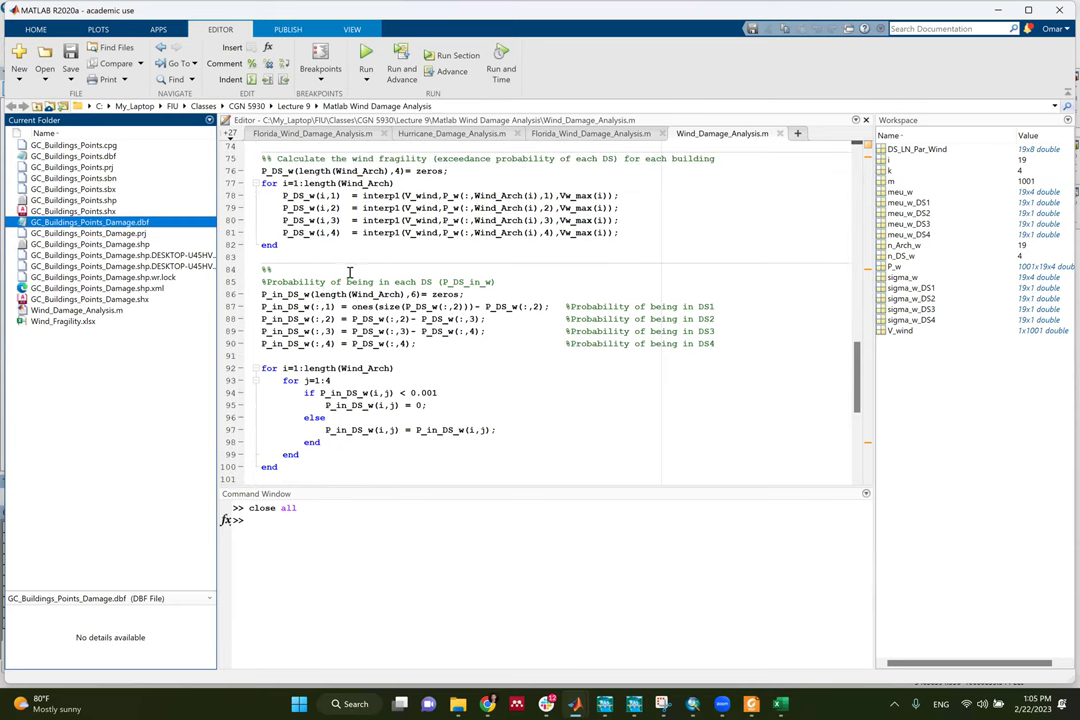
pyautogui.scroll(-4, 300, 285)
pyautogui.scroll(-2, 359, 356)
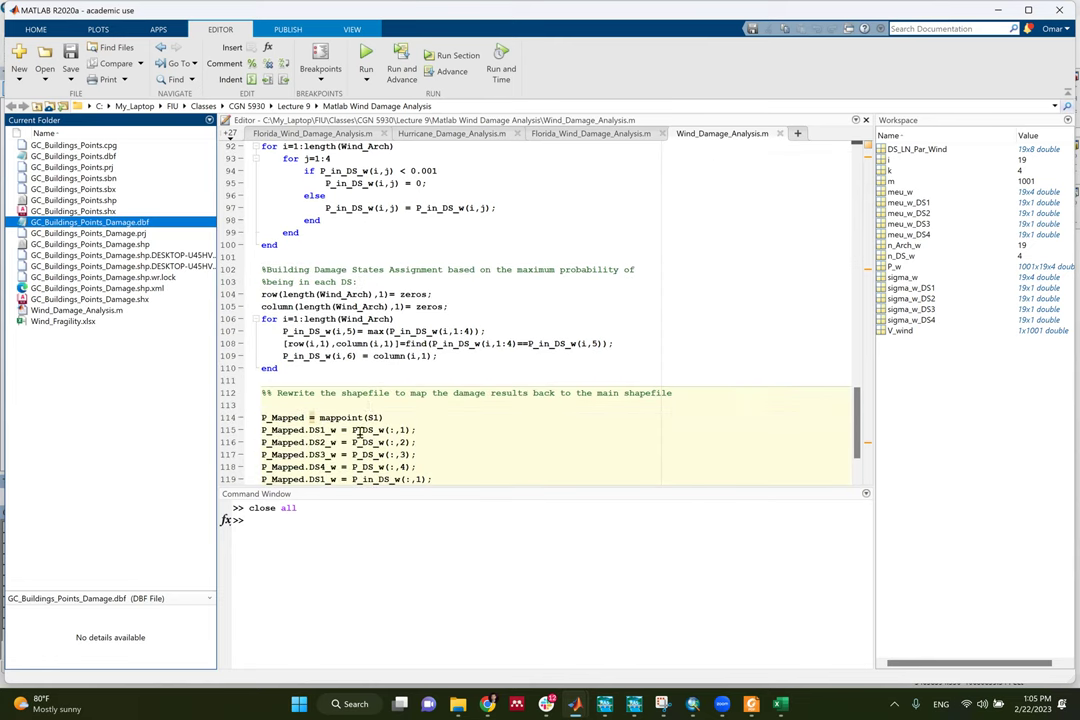
pyautogui.scroll(-2, 318, 353)
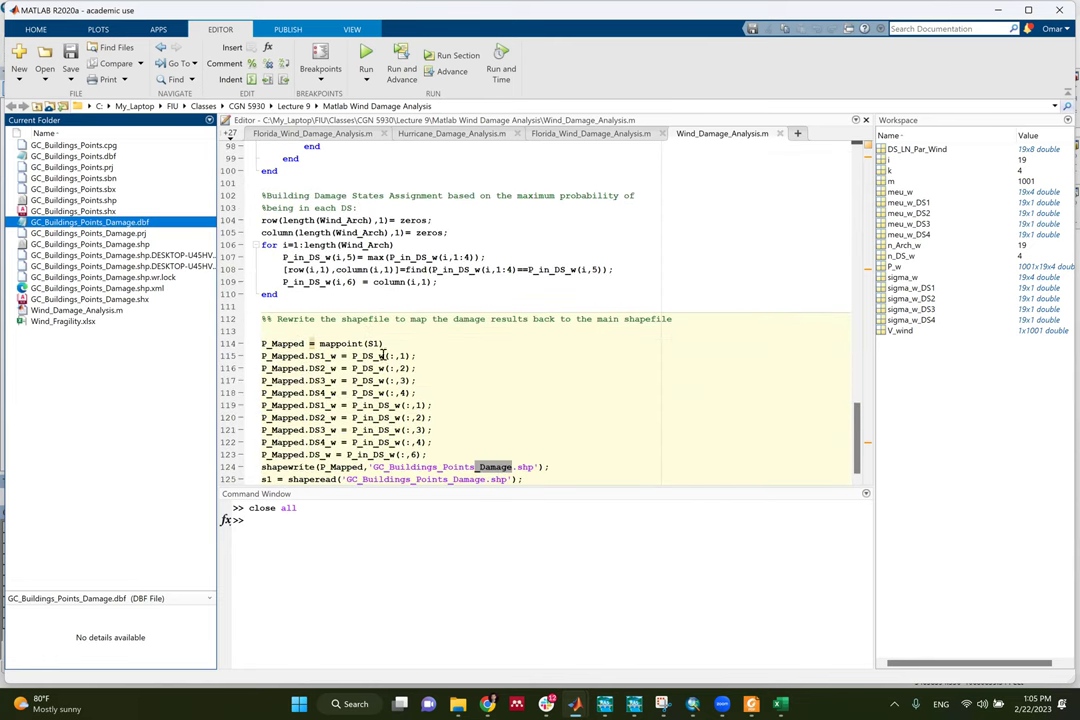
pyautogui.doubleClick(310, 356)
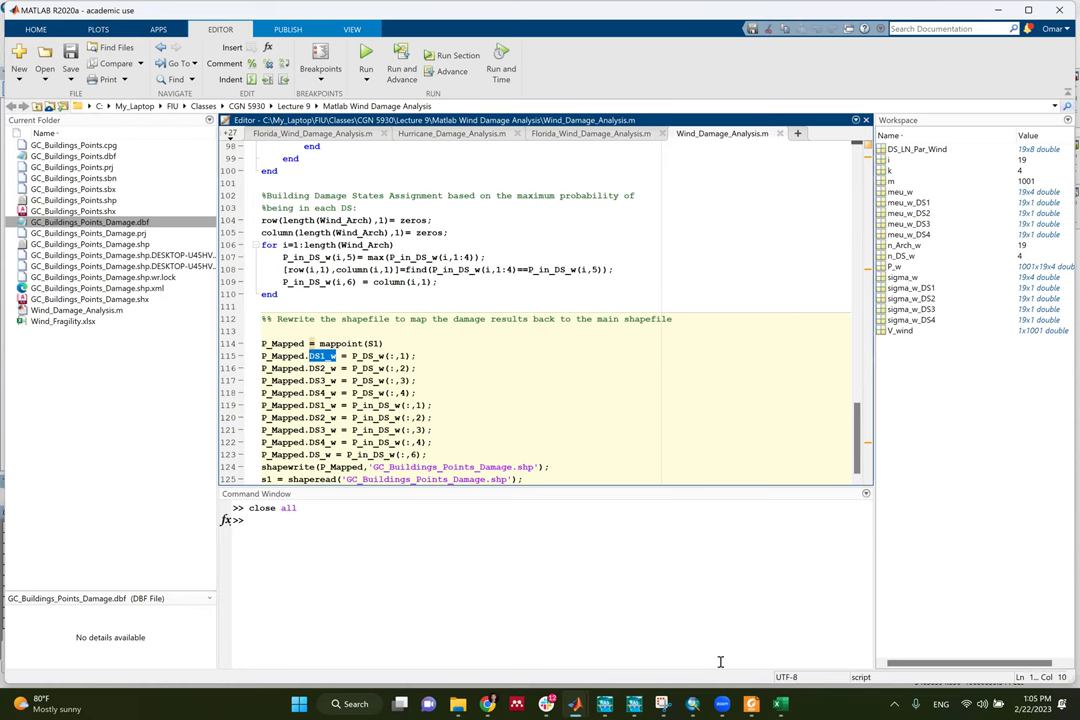
# Switch back to ArcMap and examine the calculated Check values across the records of the GC_Buildings_Points_Damage table
pyautogui.hotkey('alt', 'Tab')
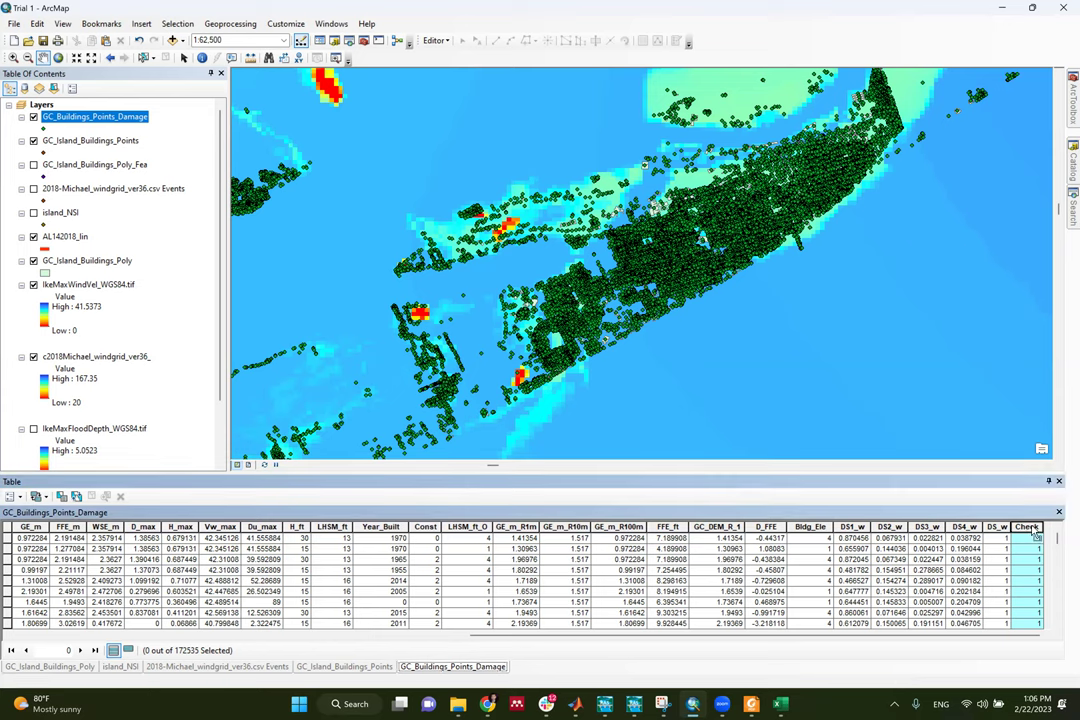
pyautogui.scroll(-5, 530, 580)
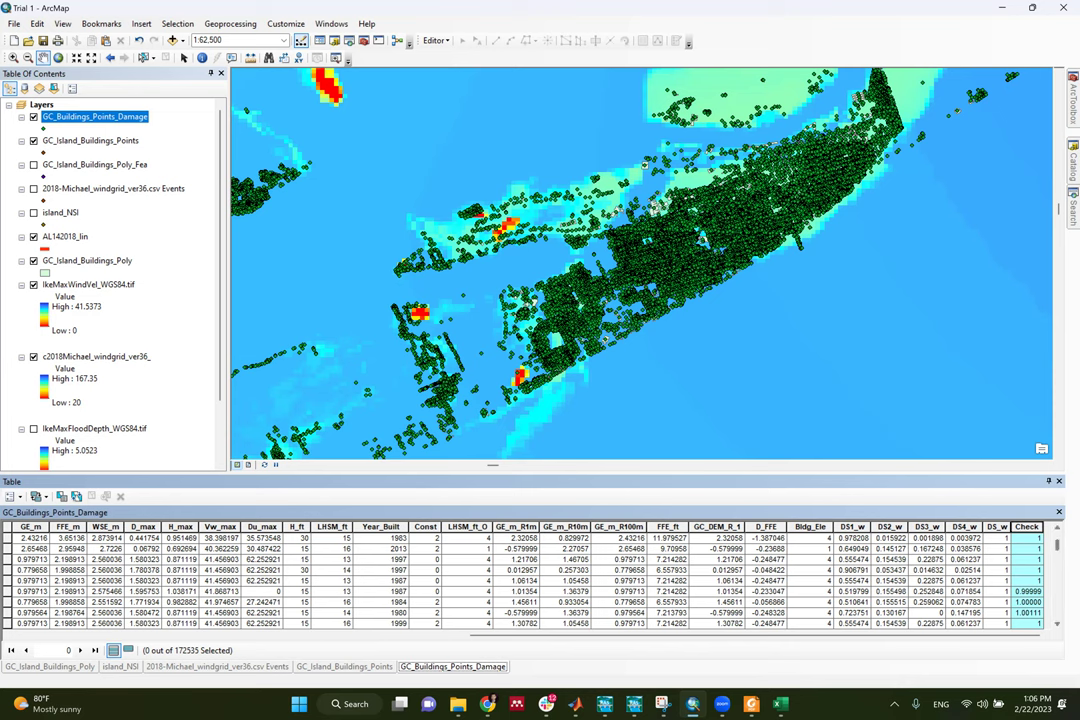
pyautogui.scroll(-3, 530, 580)
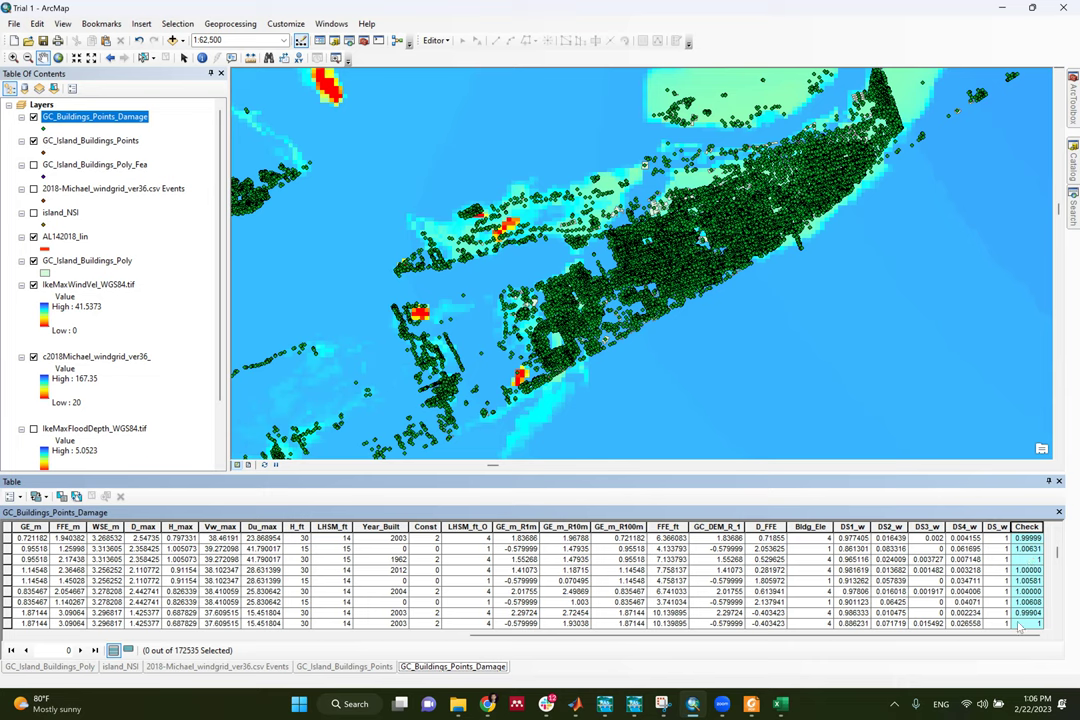
pyautogui.scroll(-5, 1056, 595)
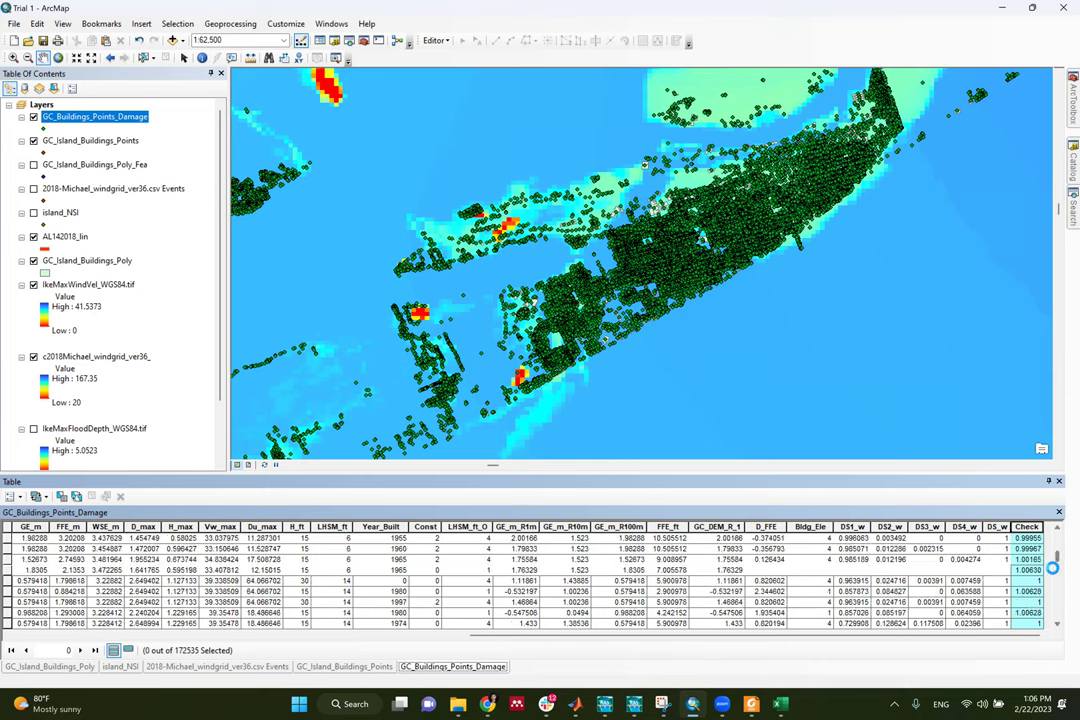
pyautogui.moveTo(1056, 595); pyautogui.dragTo(840, 517)
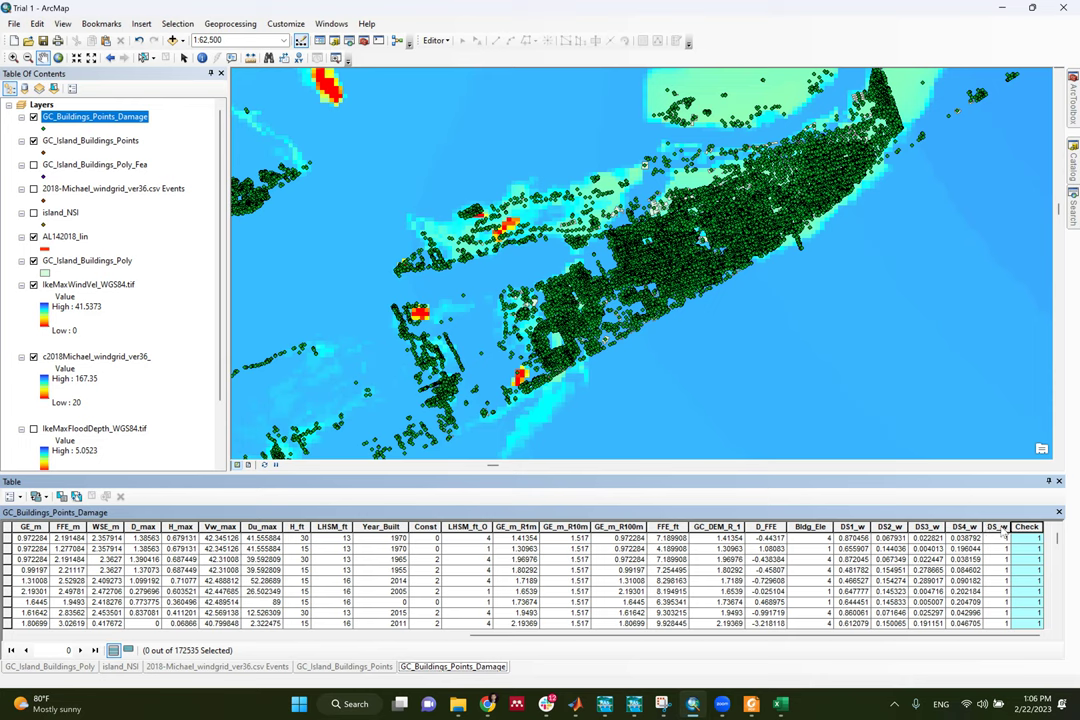
# Sort the GC_Buildings_Points_Damage attribute table by the DS_w field in descending order
pyautogui.click(996, 526)
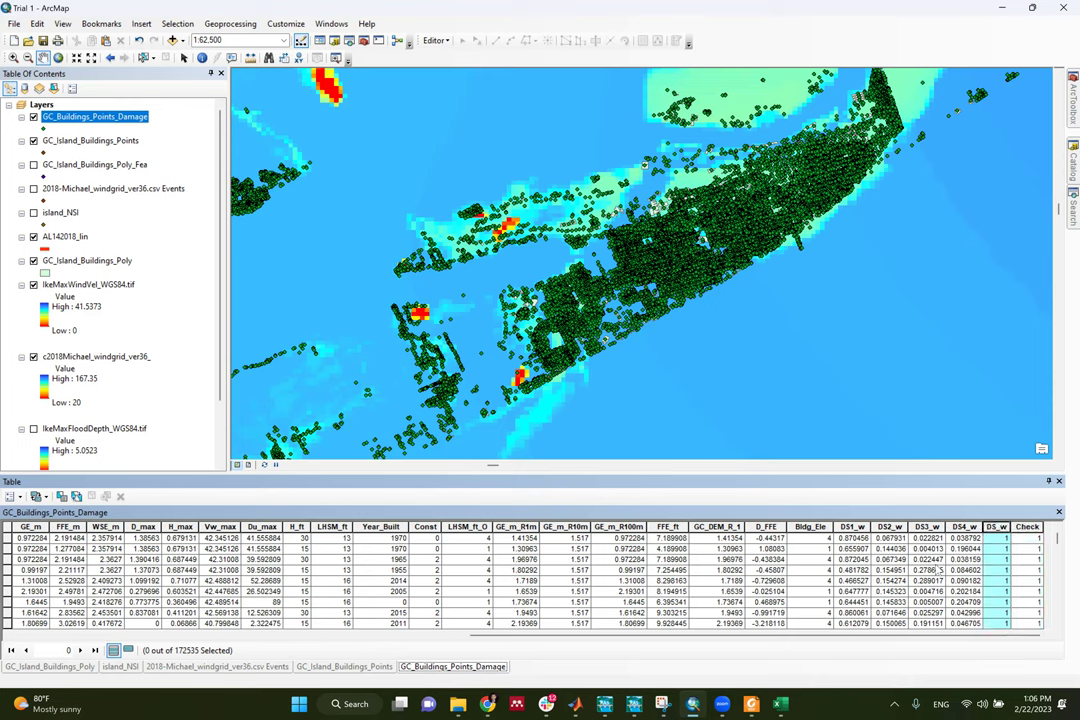
pyautogui.rightClick(998, 526)
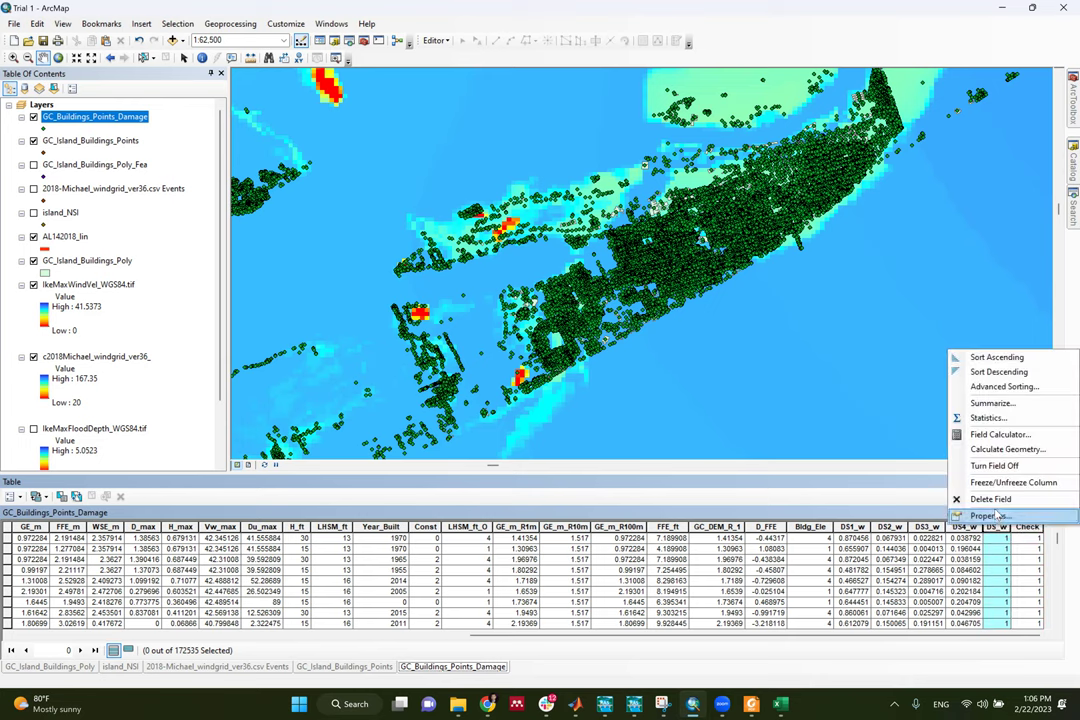
pyautogui.press('Escape')
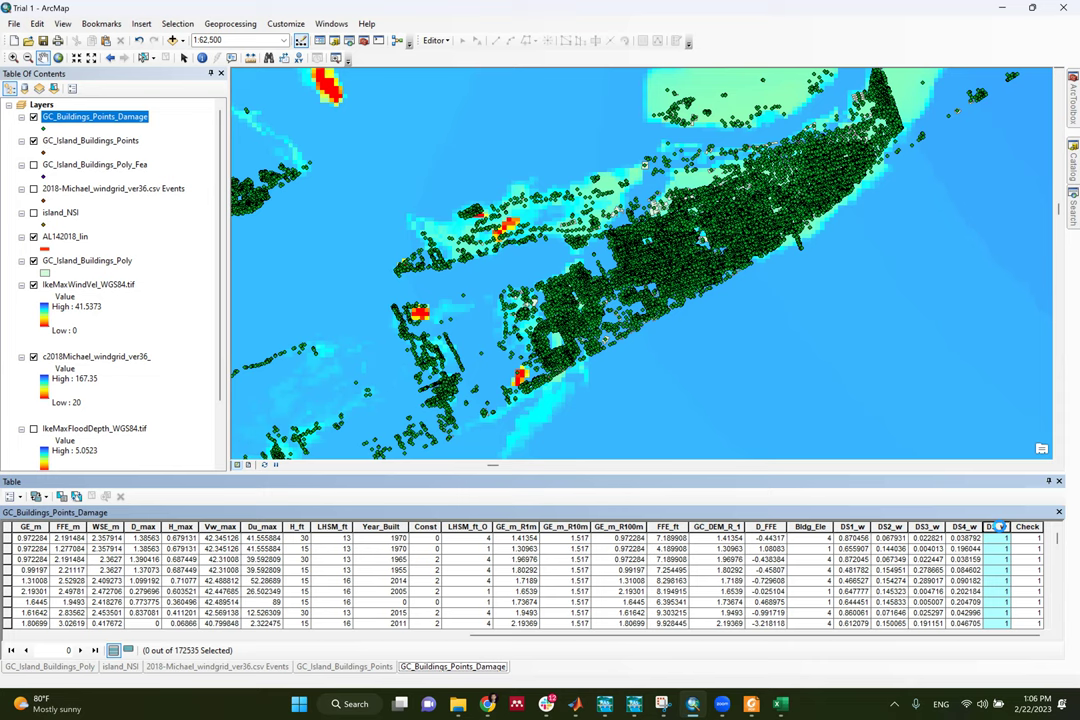
pyautogui.doubleClick(1000, 527)
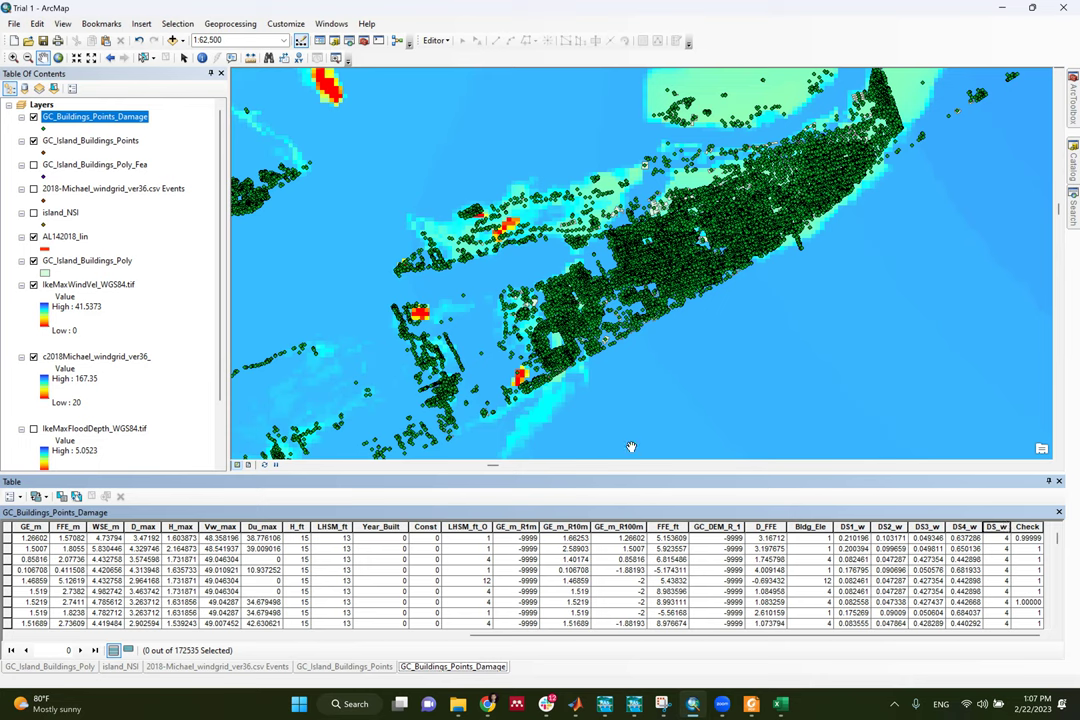
pyautogui.click(106, 119)
pyautogui.press('Escape')
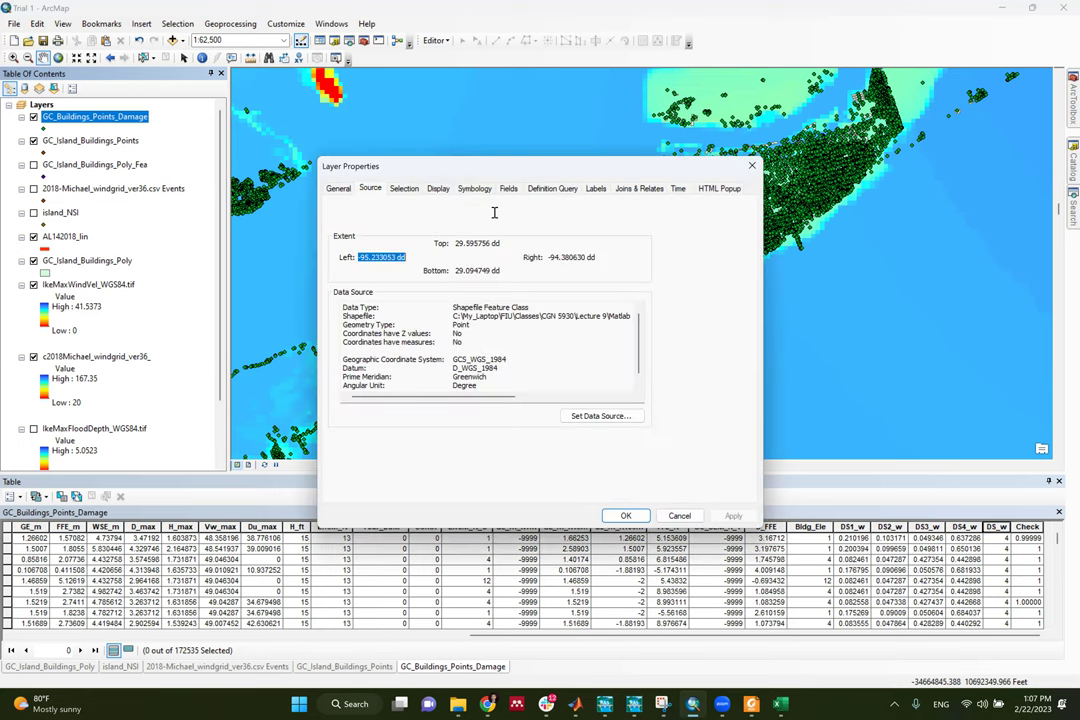
pyautogui.press('Escape')
# Symbolize the GC_Buildings_Points_Damage layer by unique values of the DS_w field, adding all of its values
pyautogui.rightClick(116, 117)
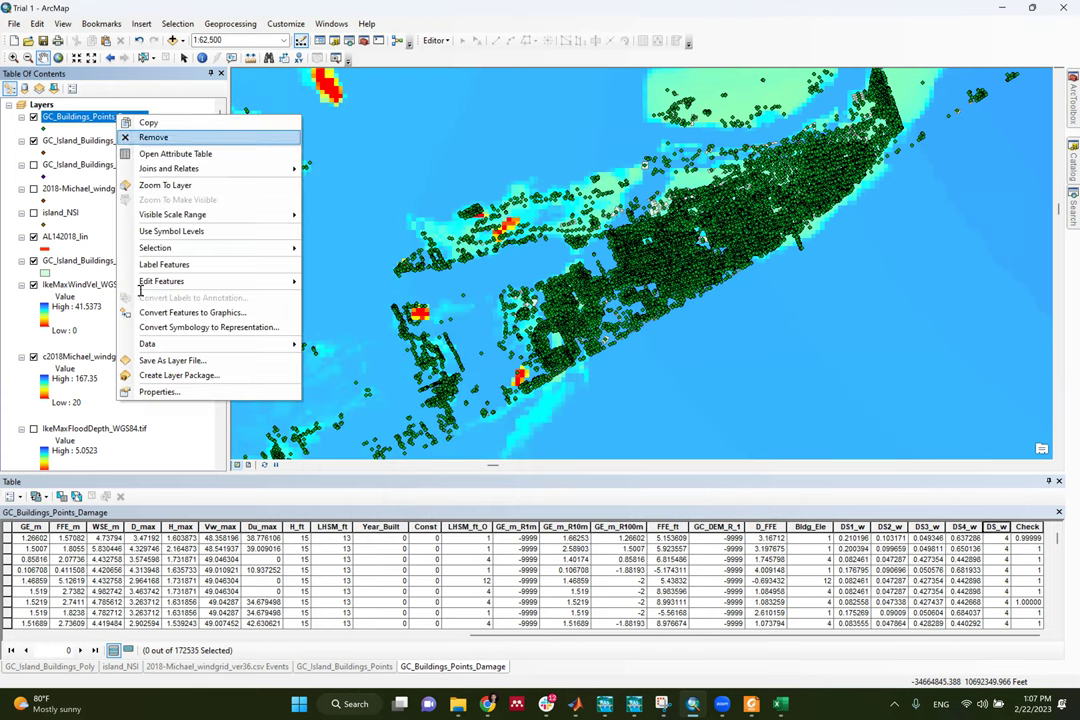
pyautogui.click(160, 392)
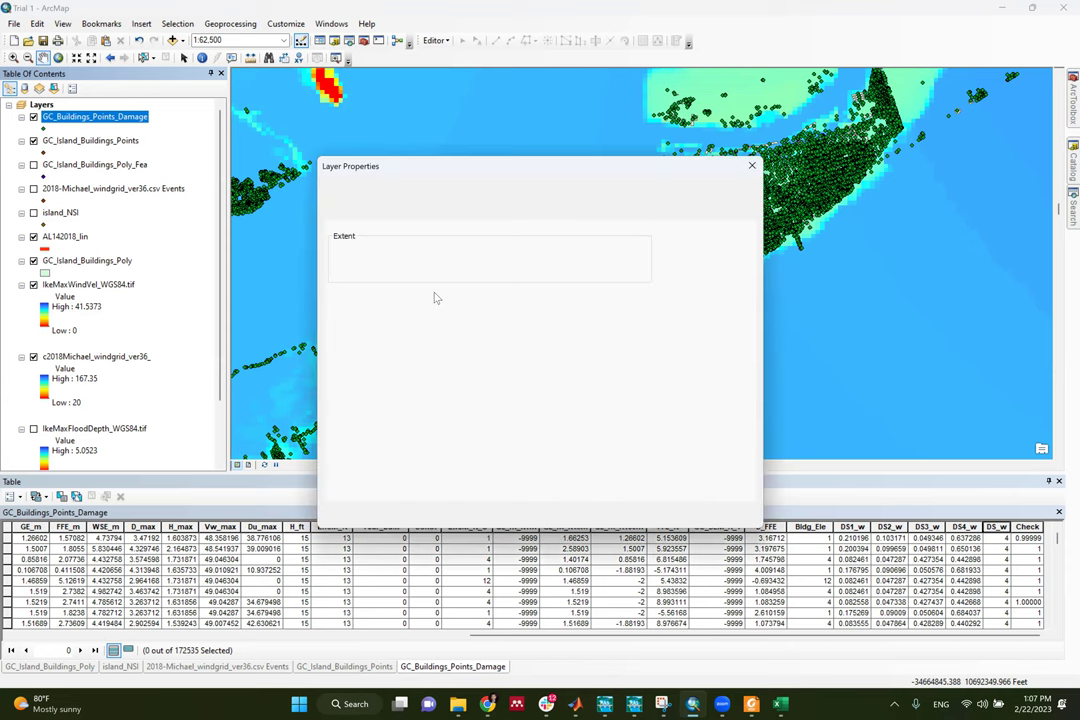
pyautogui.click(482, 192)
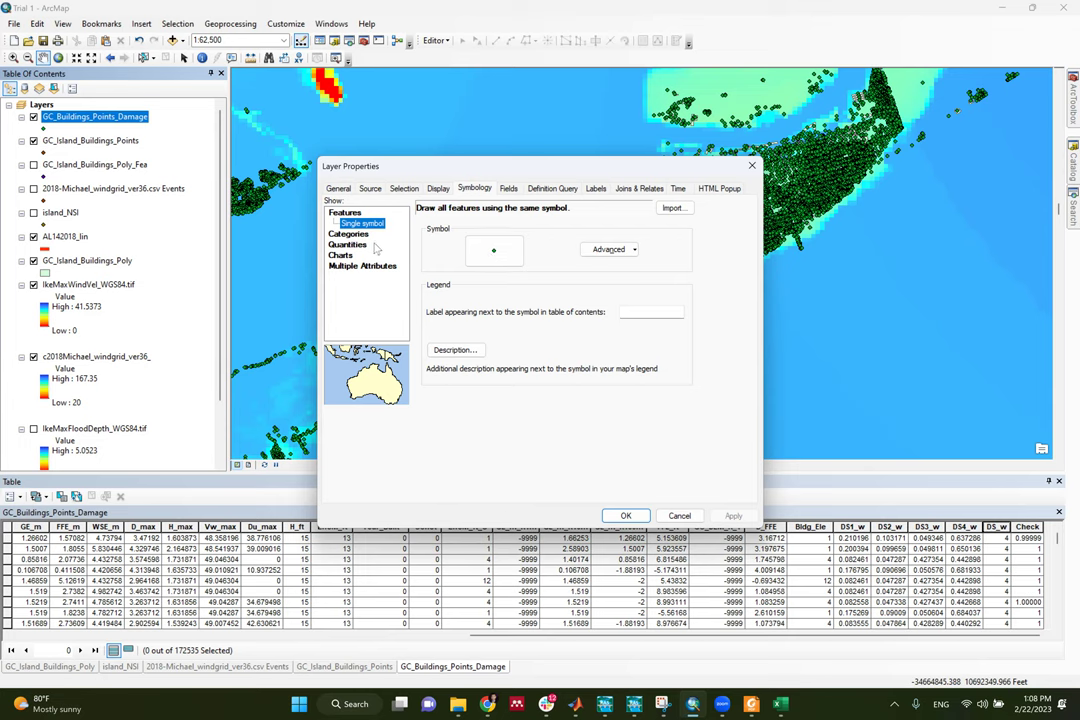
pyautogui.click(365, 236)
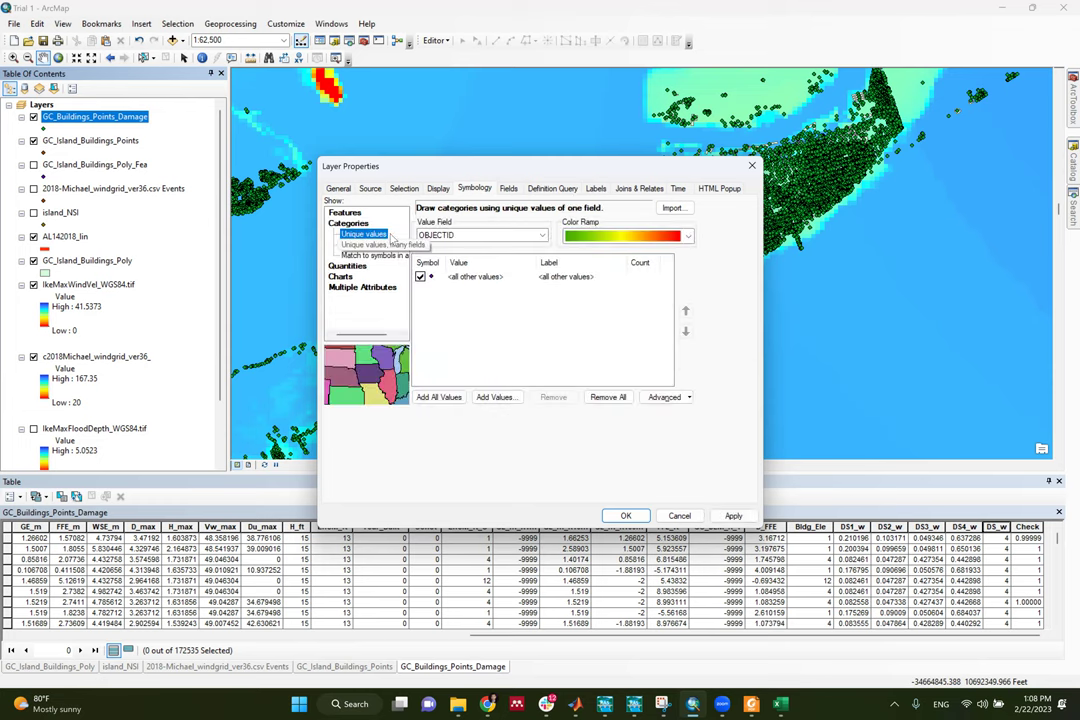
pyautogui.click(541, 237)
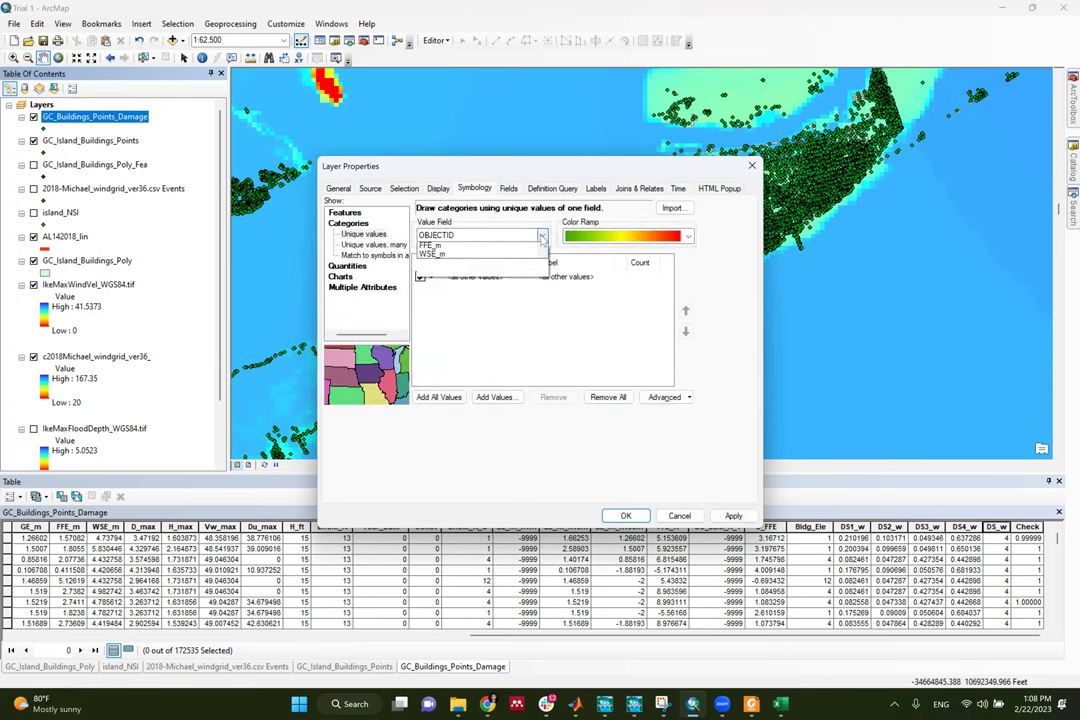
pyautogui.scroll(-7, 541, 278)
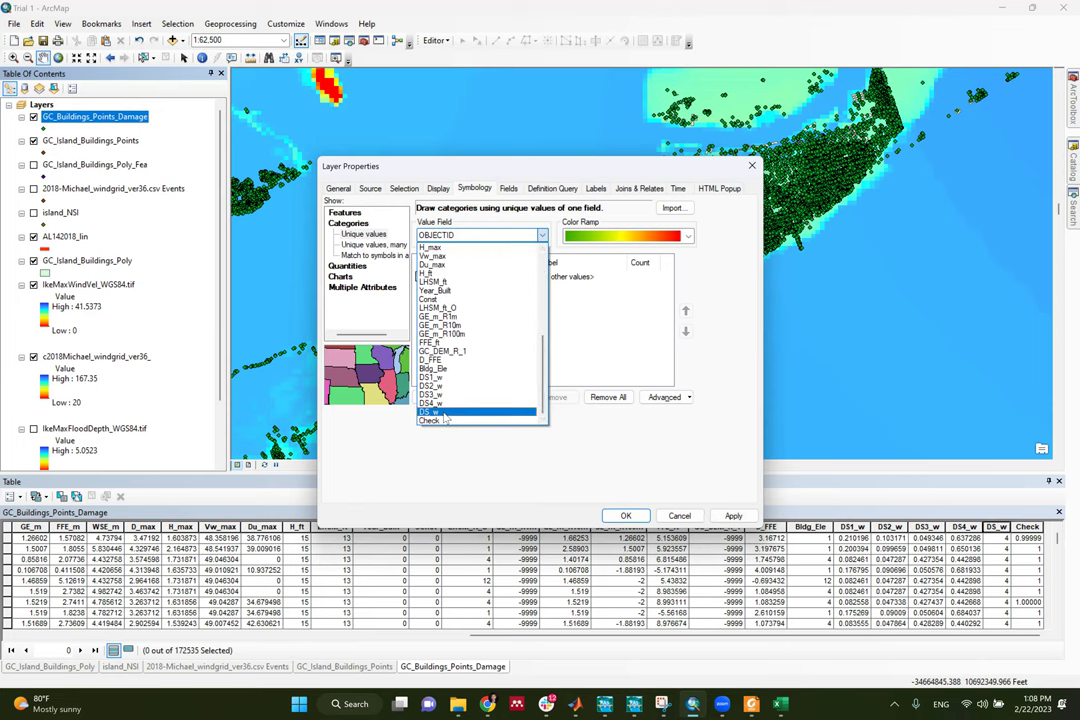
pyautogui.click(446, 414)
pyautogui.click(439, 397)
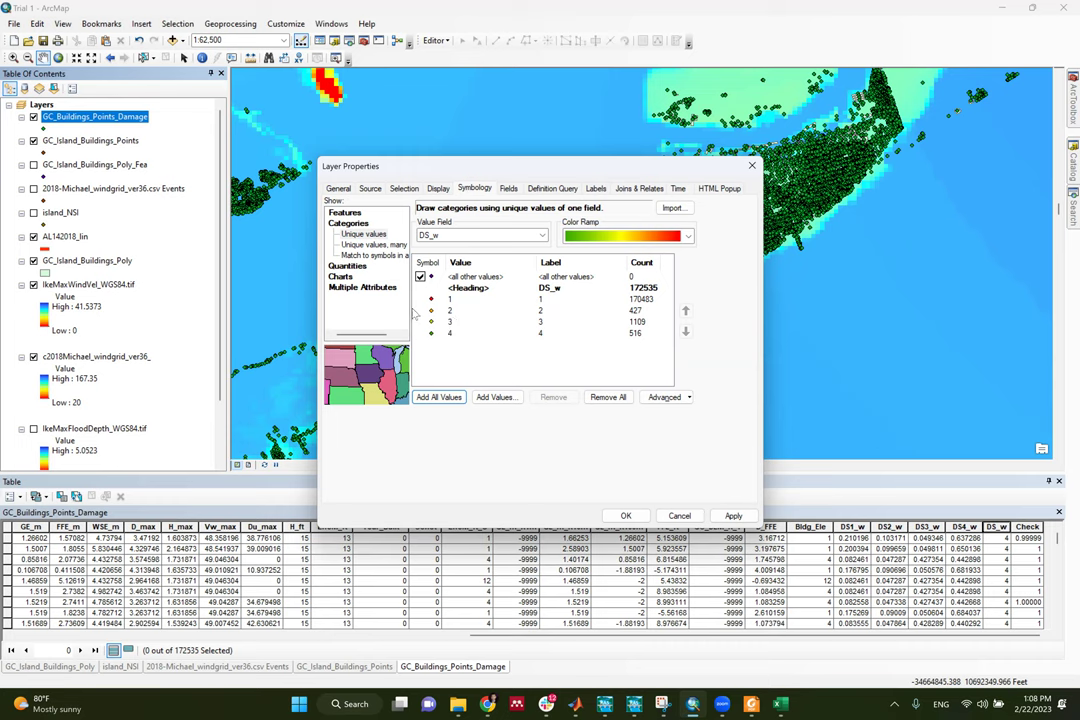
# Set the symbol size to 11 for DS_w values 1, 2 and 3
pyautogui.doubleClick(431, 300)
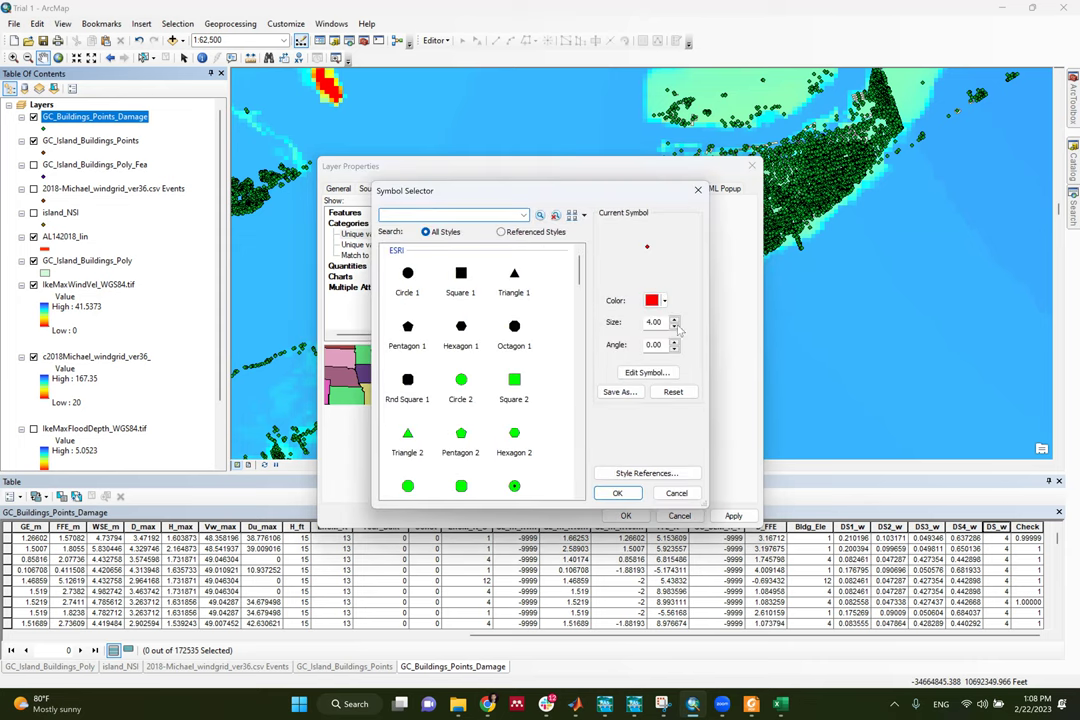
pyautogui.click(674, 318)
pyautogui.click(674, 318)
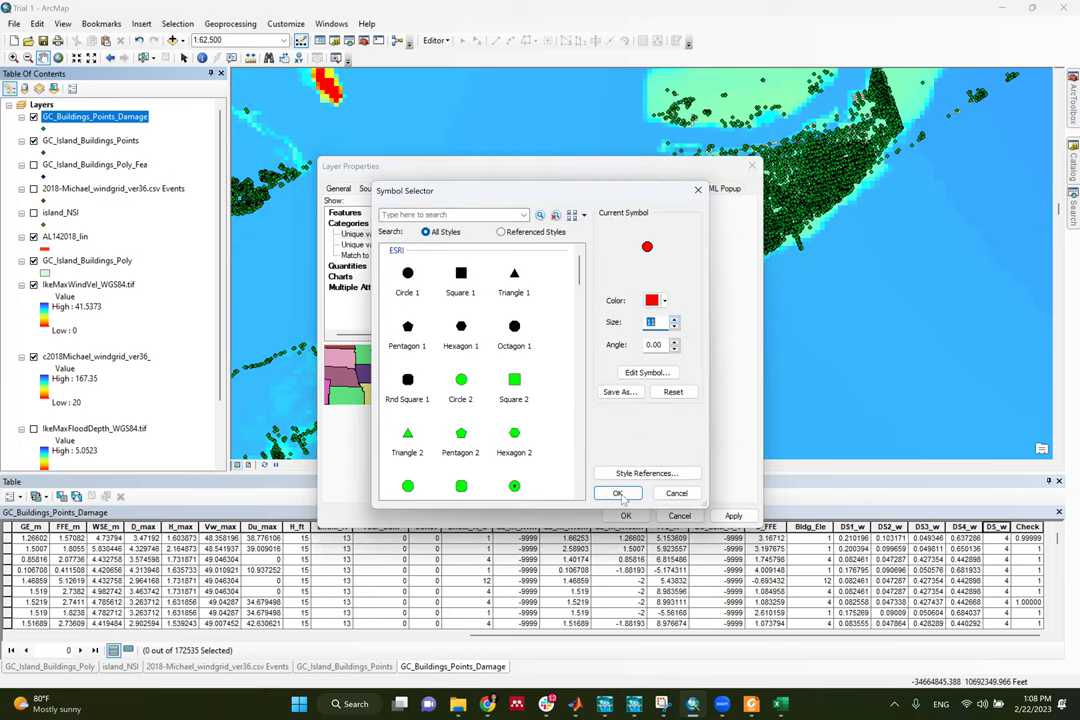
pyautogui.press('Return')
pyautogui.doubleClick(431, 310)
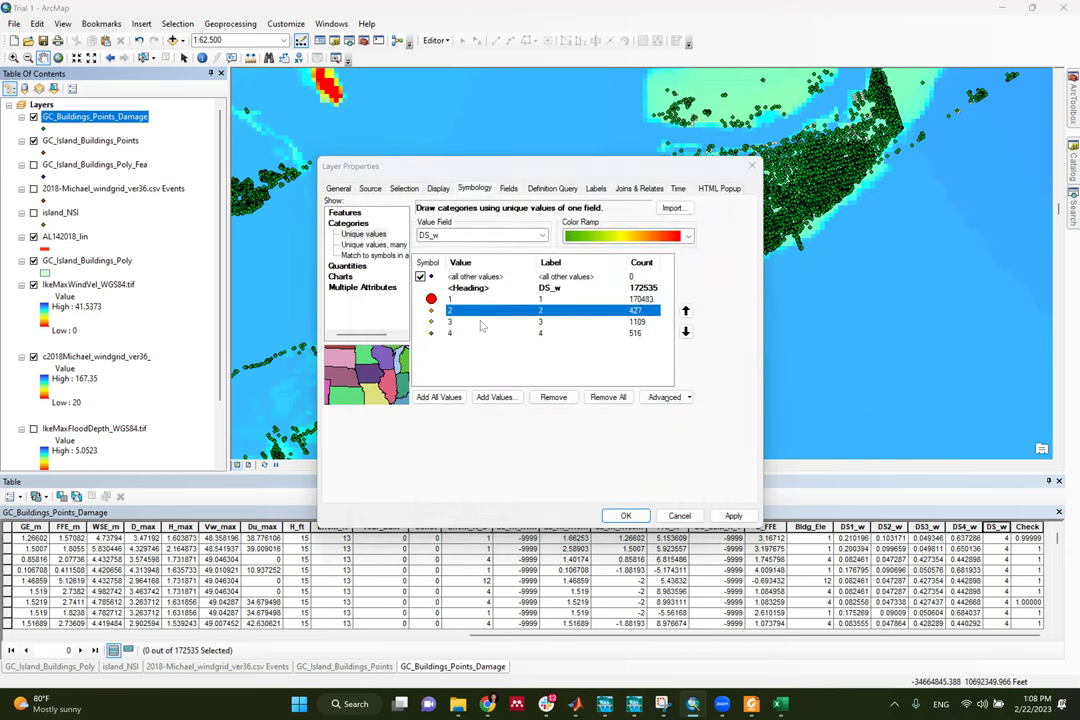
pyautogui.doubleClick(652, 322)
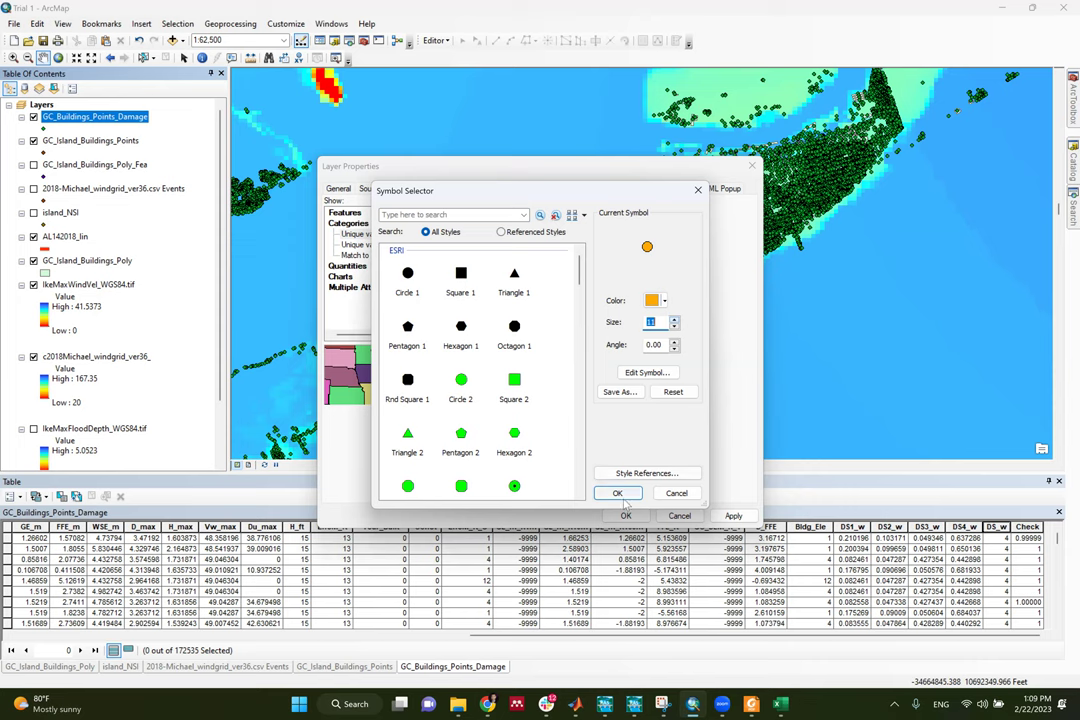
pyautogui.press('Return')
pyautogui.doubleClick(431, 321)
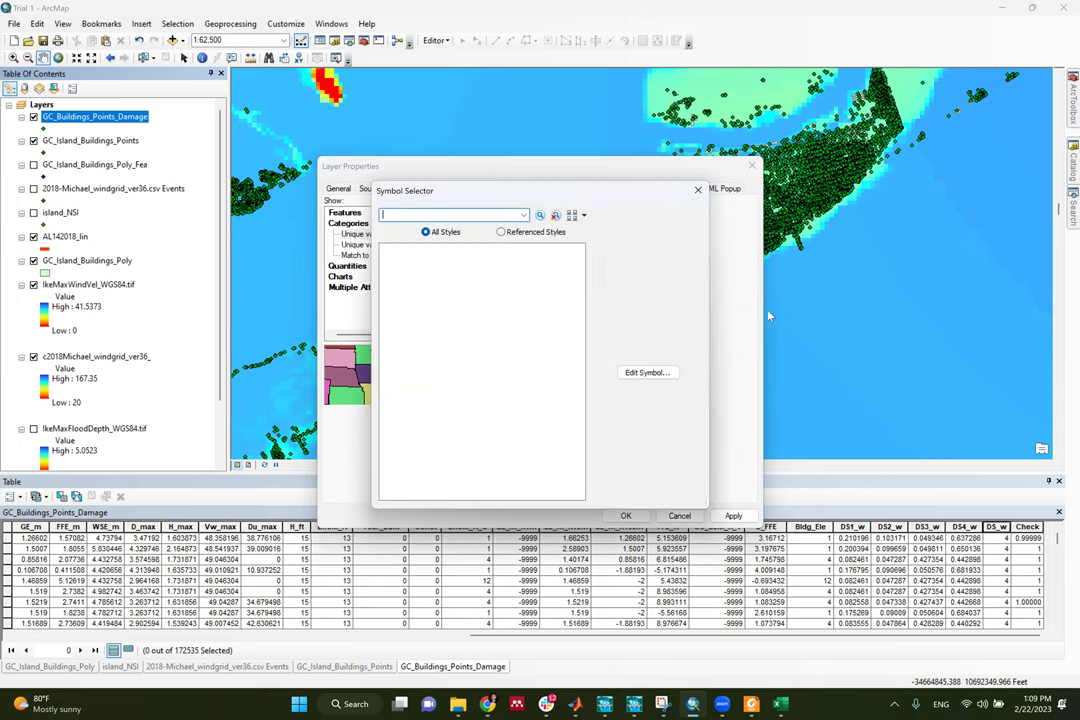
pyautogui.doubleClick(677, 322)
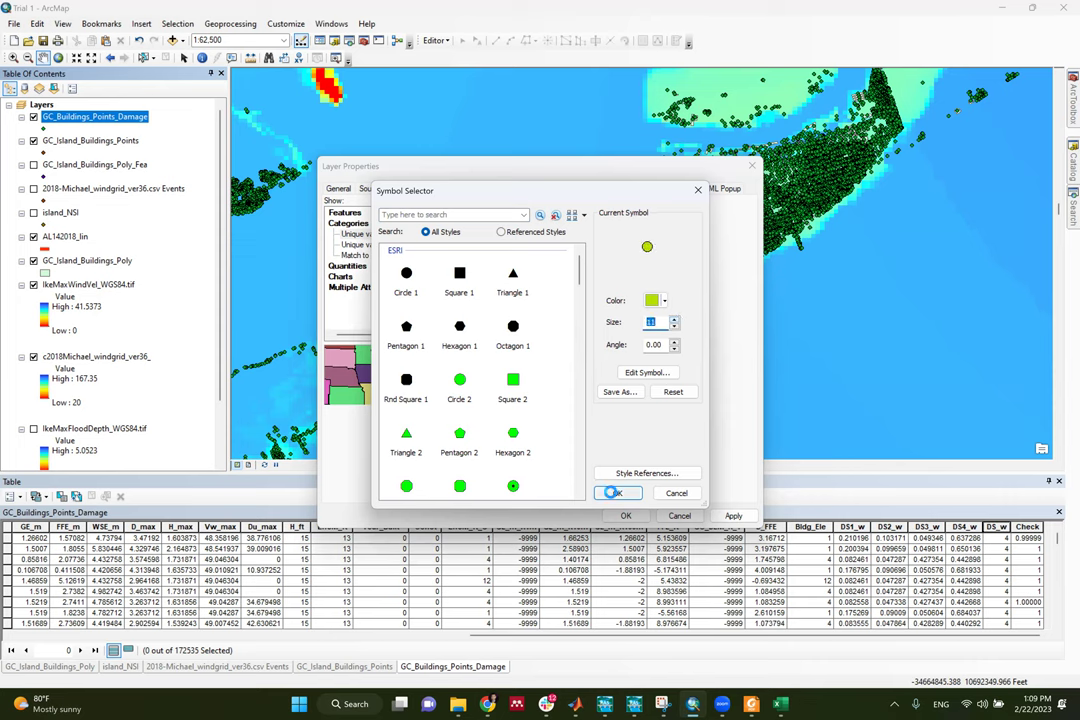
pyautogui.click(617, 493)
# Recolor the DS_w value 4 symbol blue, enlarge it, and apply the symbology to the layer
pyautogui.doubleClick(431, 334)
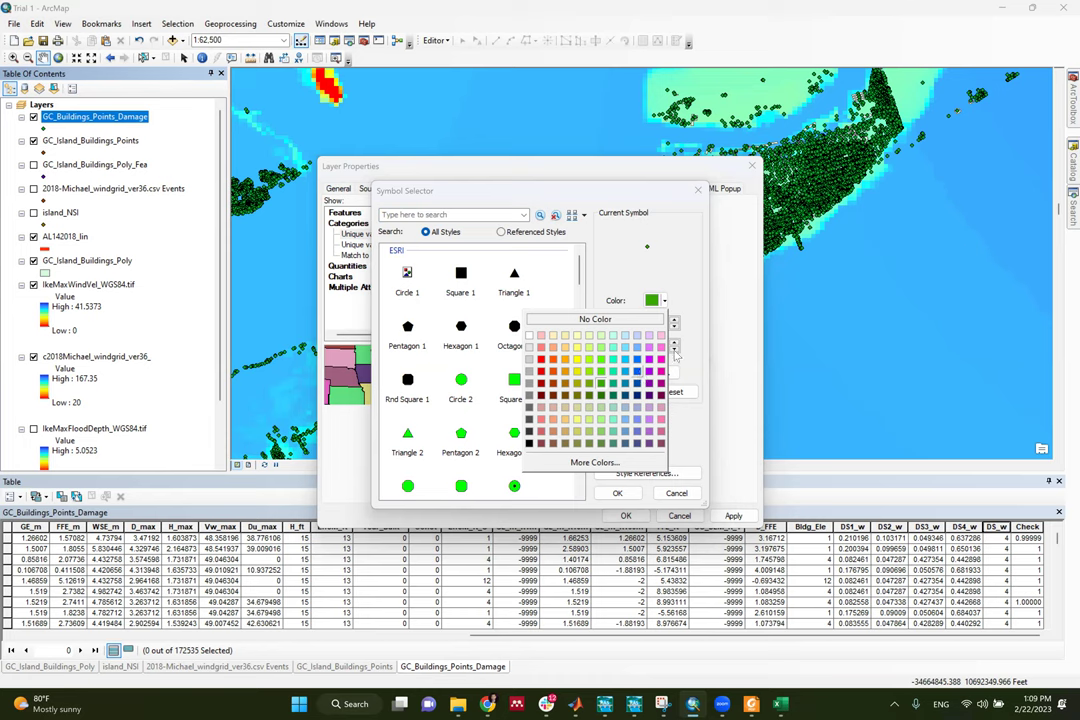
pyautogui.click(637, 371)
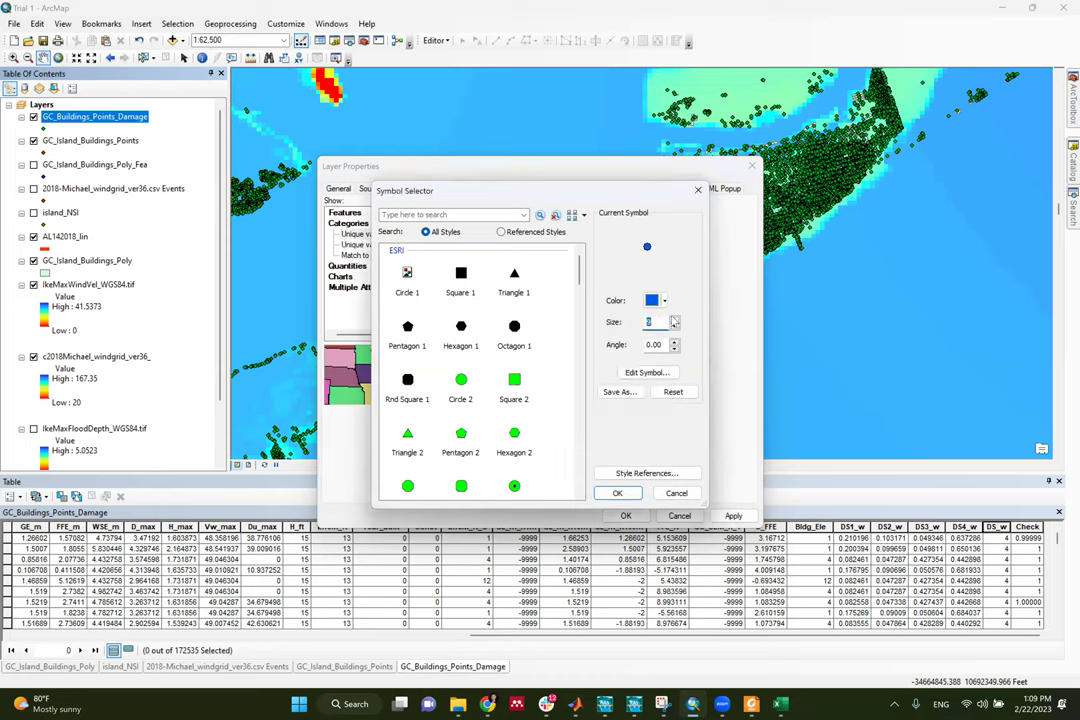
pyautogui.press('Return')
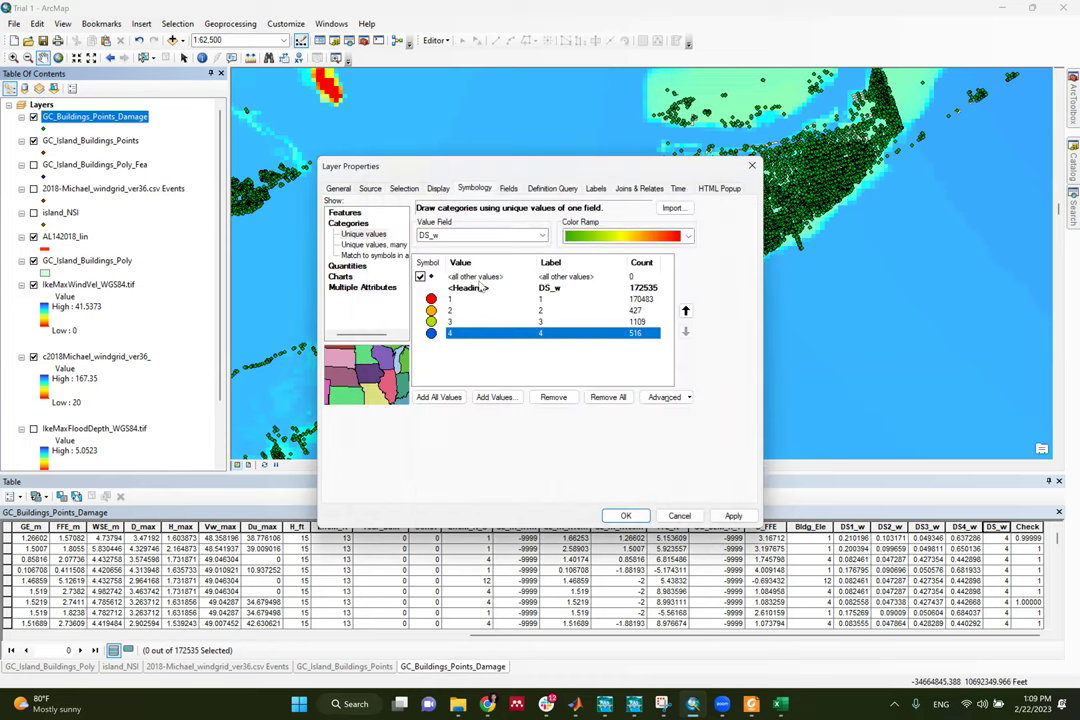
pyautogui.click(722, 519)
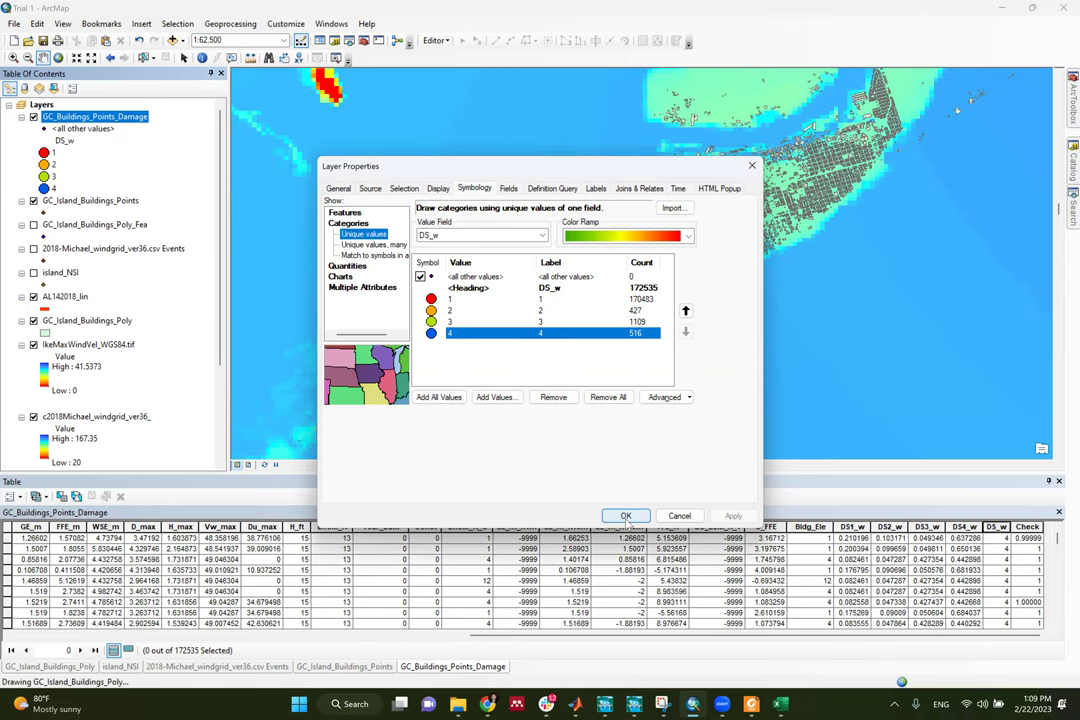
pyautogui.press('Return')
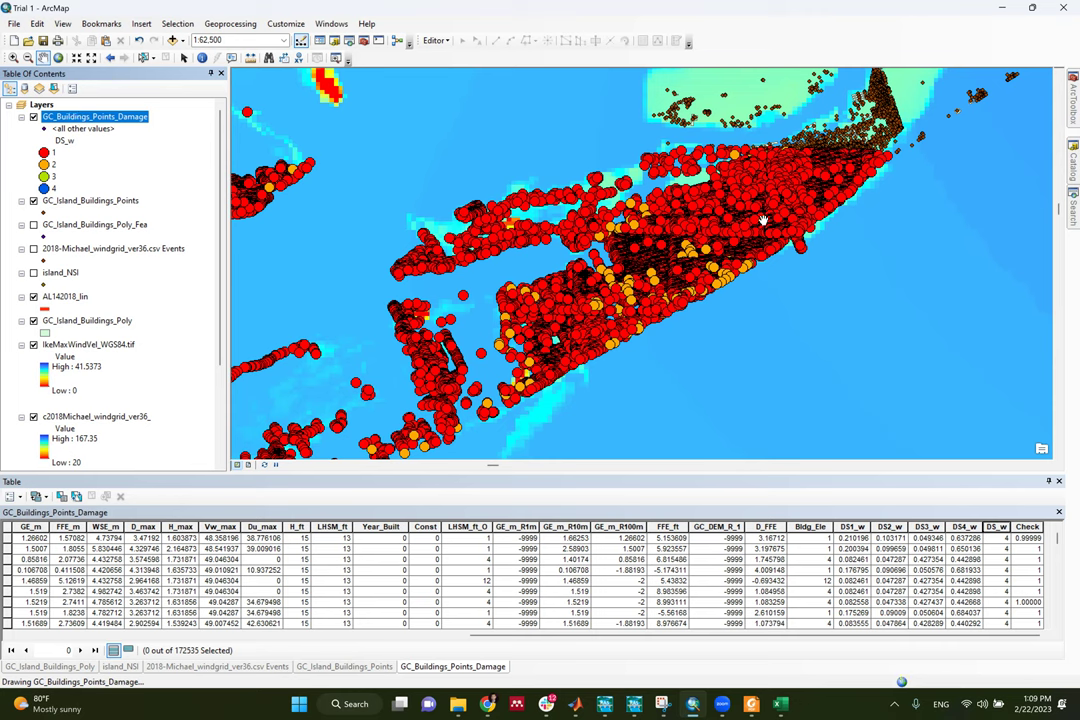
# Zoom to the GC_Buildings_Points_Damage layer and hide the IkeMaxWindVel_WGS84.tif, GC_Island_Buildings_Points and GC_Island_Buildings_Poly layers
pyautogui.rightClick(80, 116)
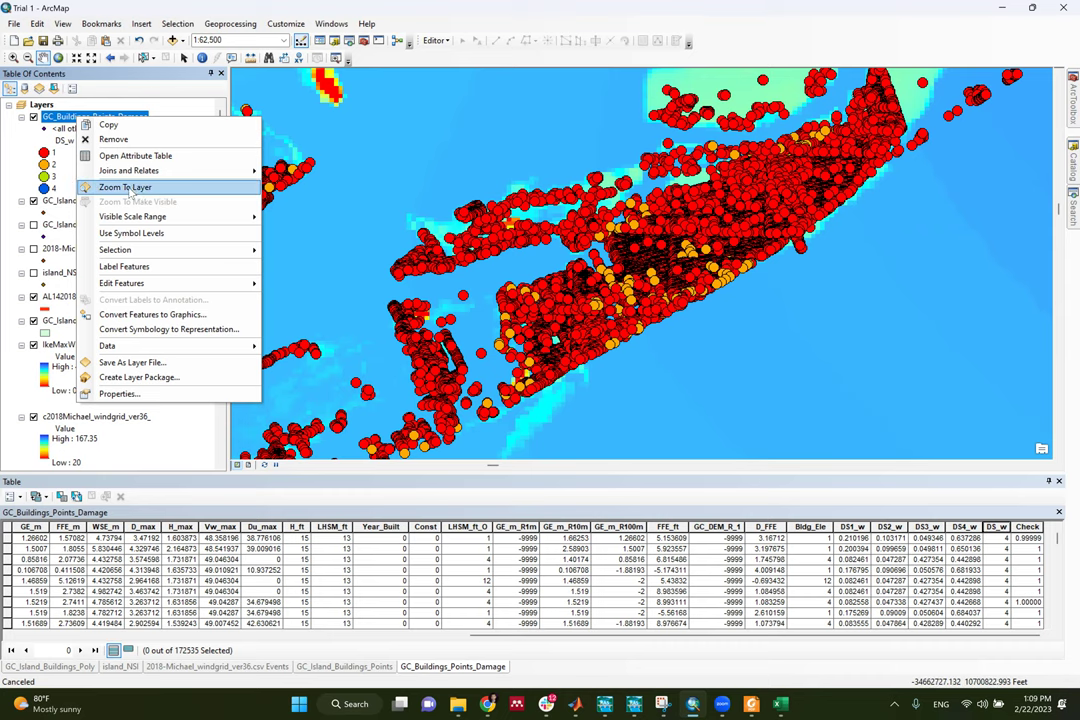
pyautogui.click(125, 187)
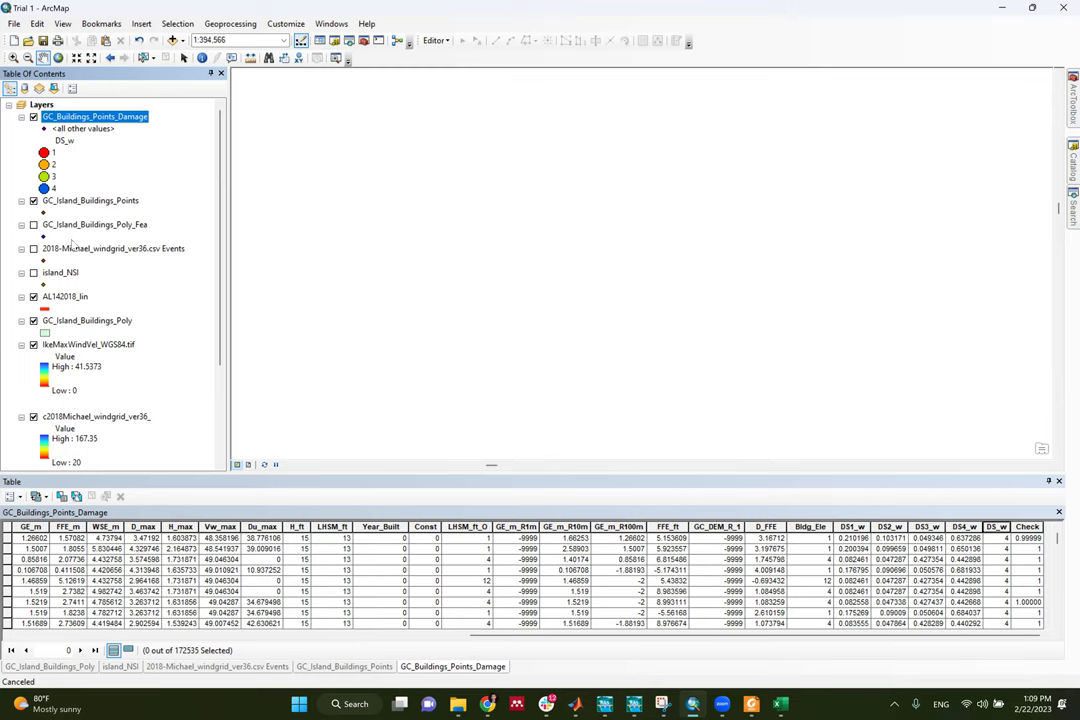
pyautogui.click(33, 344)
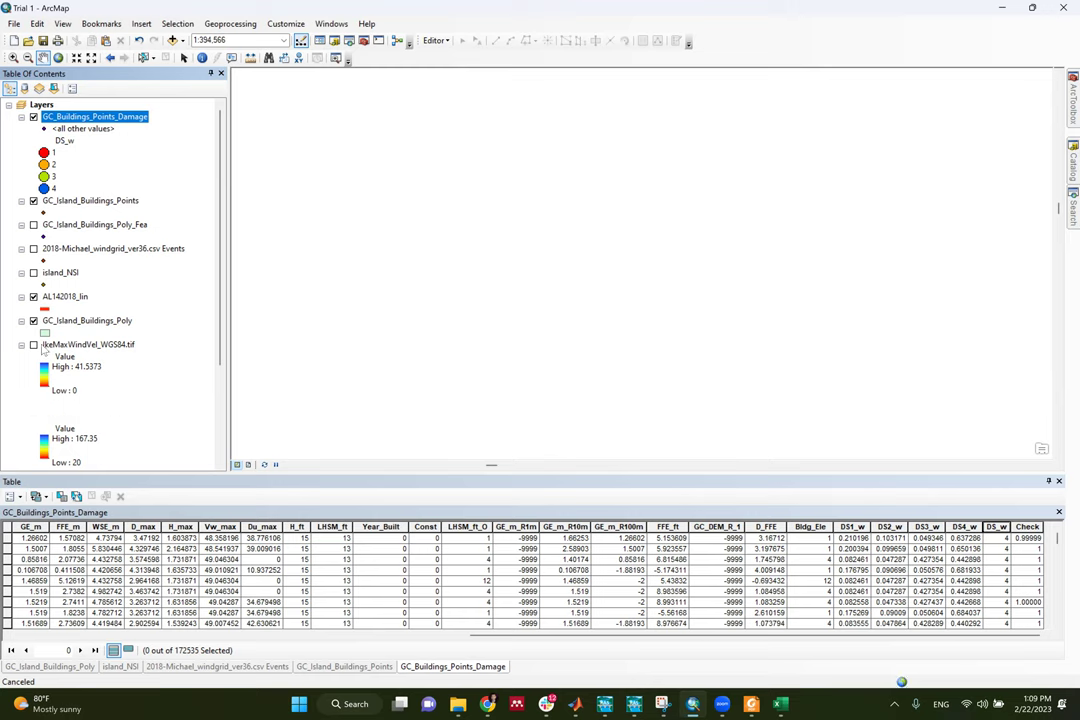
pyautogui.click(33, 200)
pyautogui.click(33, 321)
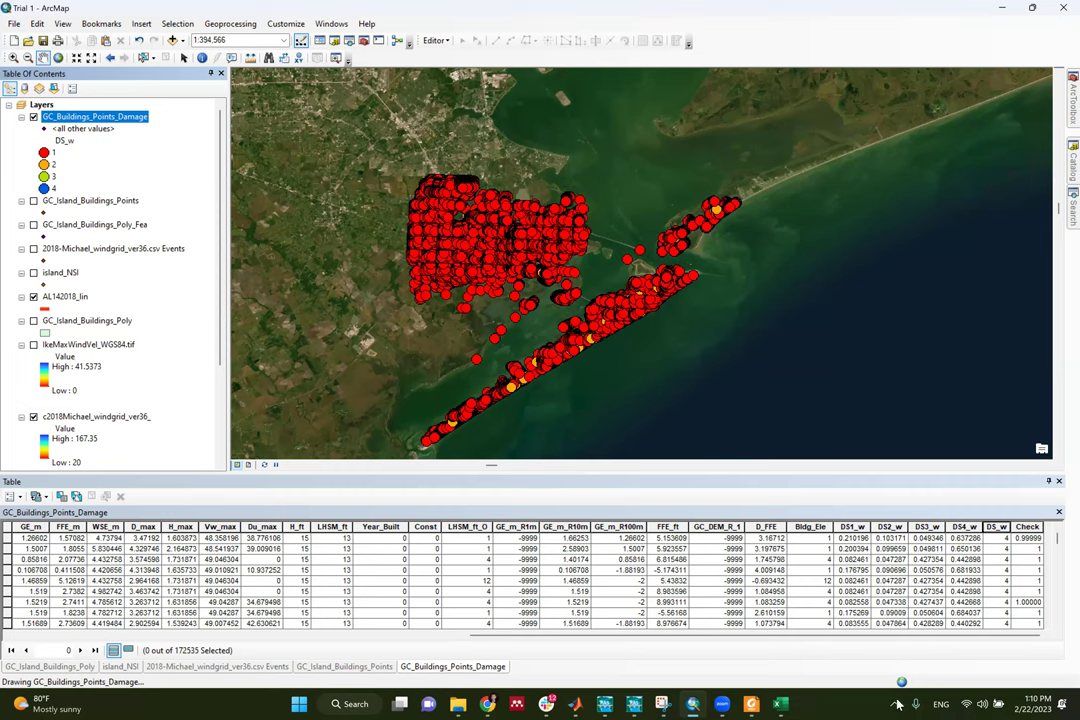
# Select the first four records of the GC_Buildings_Points_Damage table and zoom the map to them
pyautogui.click(12, 538)
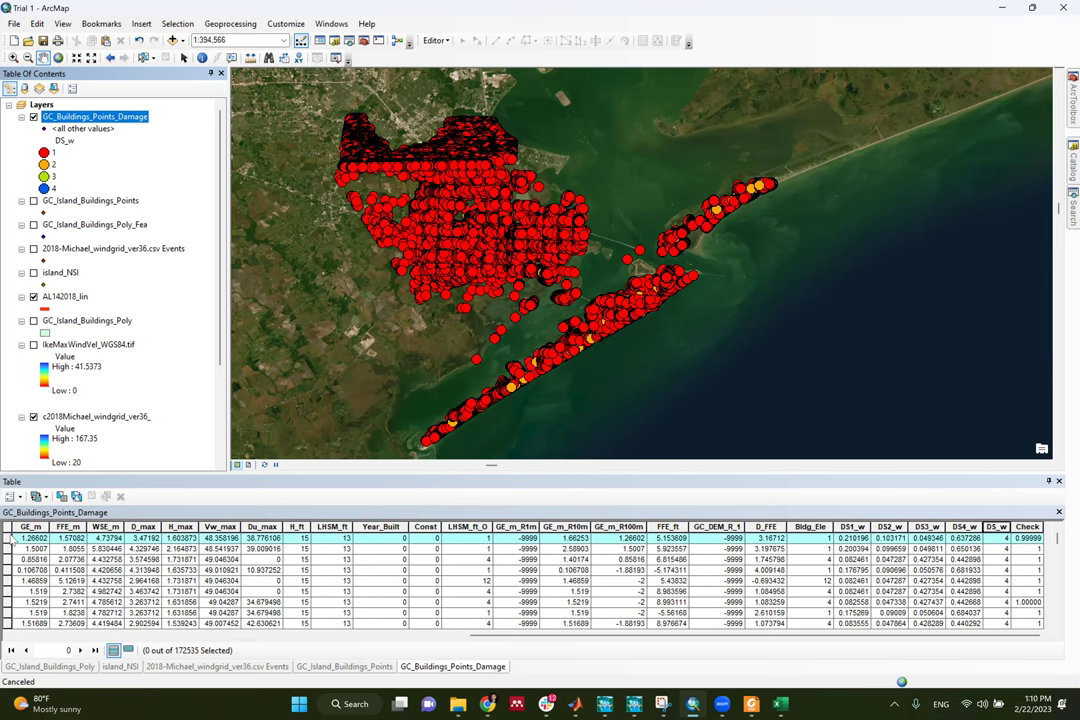
pyautogui.keyDown('shift'); pyautogui.click(8, 570); pyautogui.keyUp('shift')
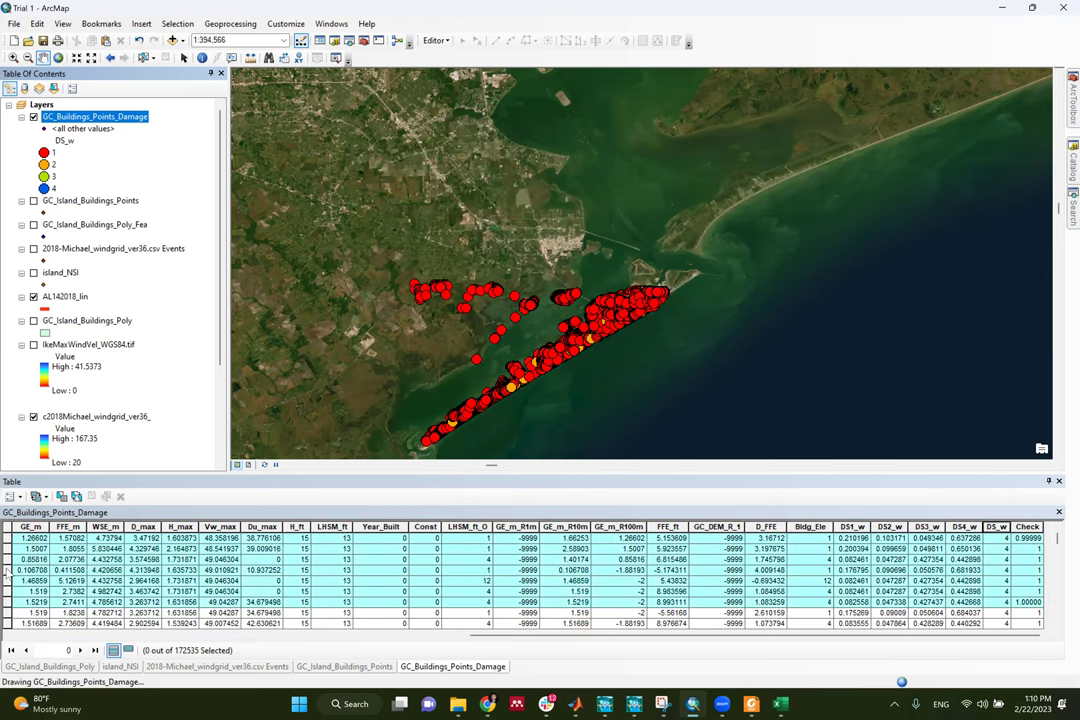
pyautogui.rightClick(6, 548)
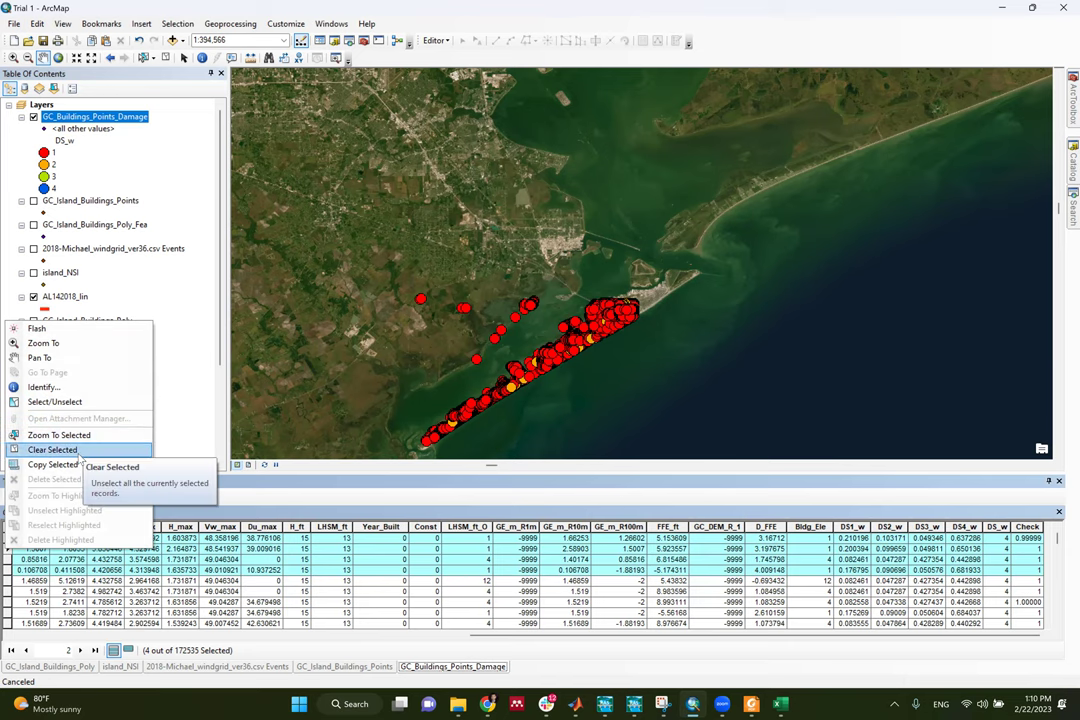
pyautogui.click(58, 435)
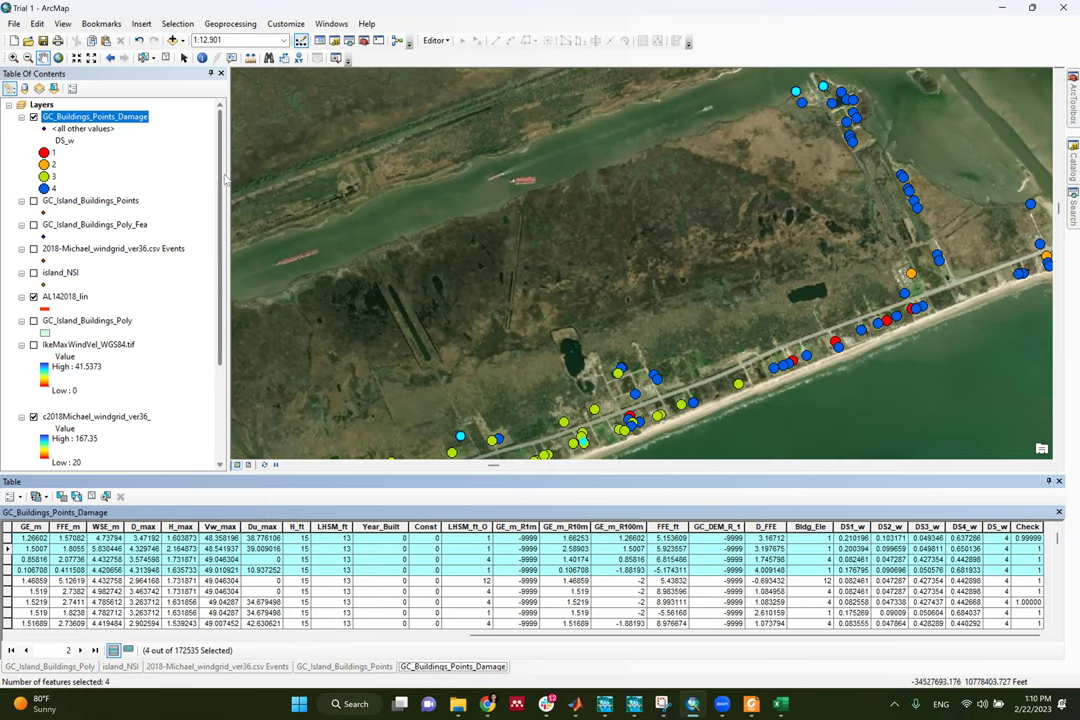
pyautogui.scroll(-3, 190, 200)
pyautogui.scroll(3, 210, 104)
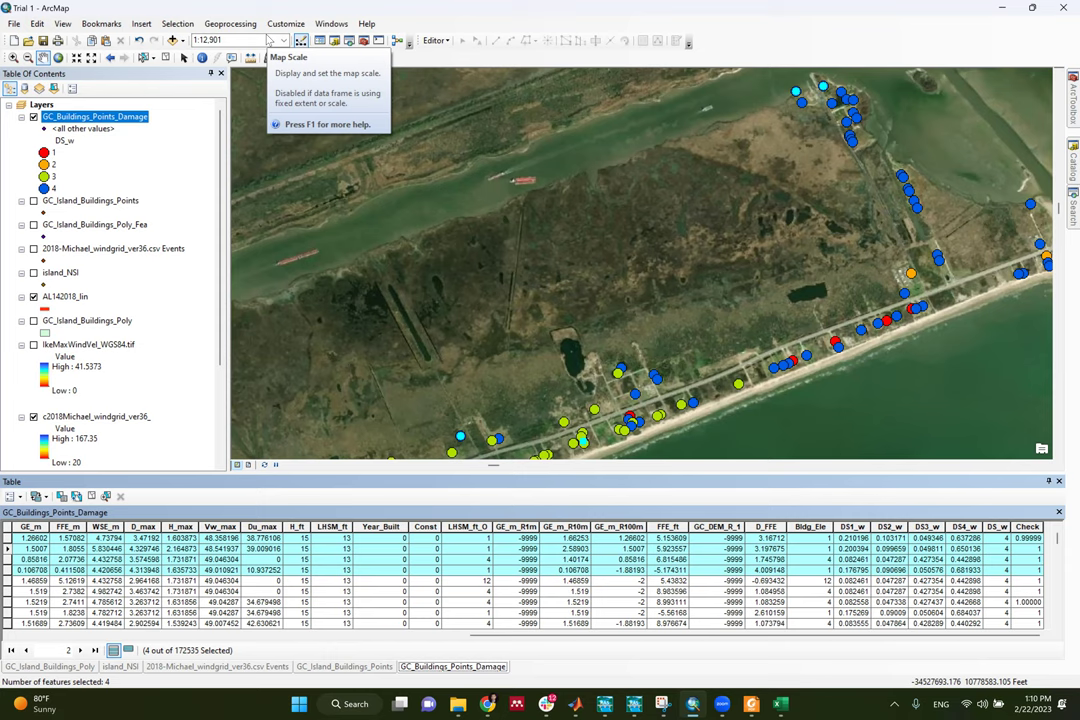
# Show the IkeMaxWindVel_WGS84.tif layer and identify its wind velocity pixel value near the damaged buildings
pyautogui.click(34, 345)
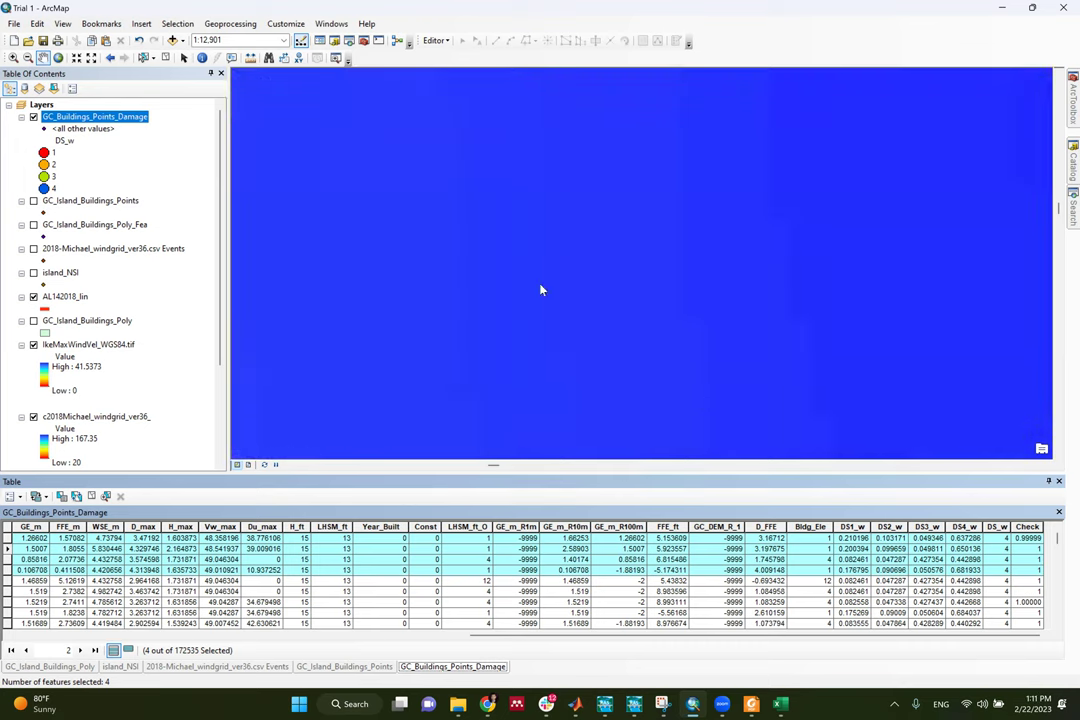
pyautogui.click(202, 58)
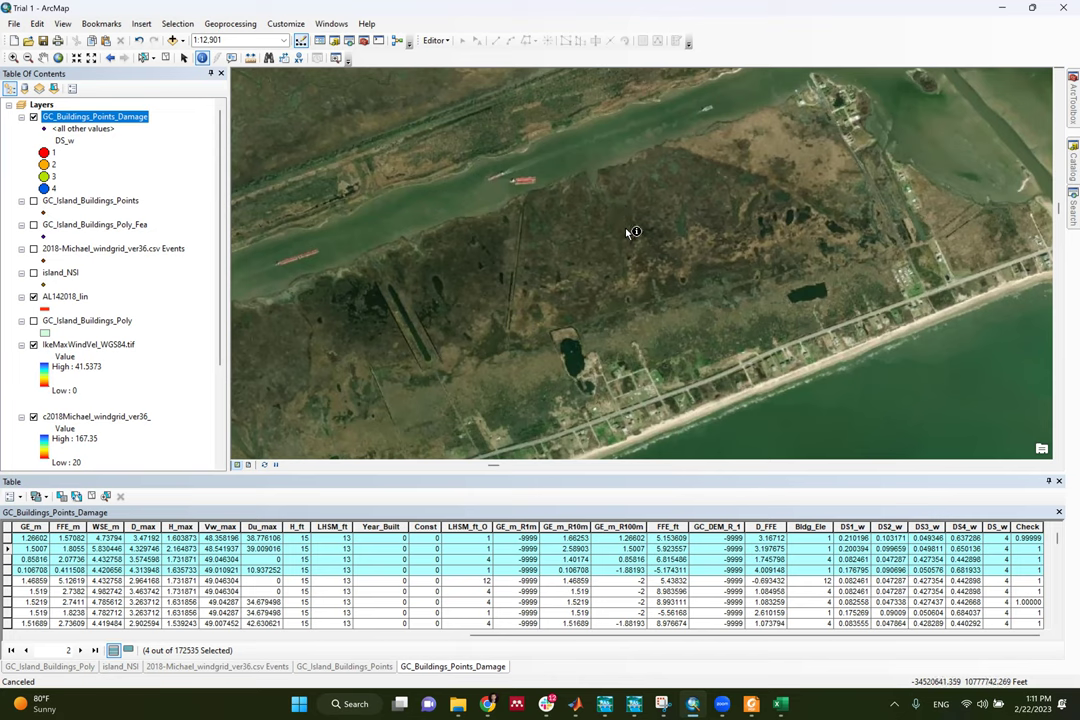
pyautogui.scroll(-2, 700, 258)
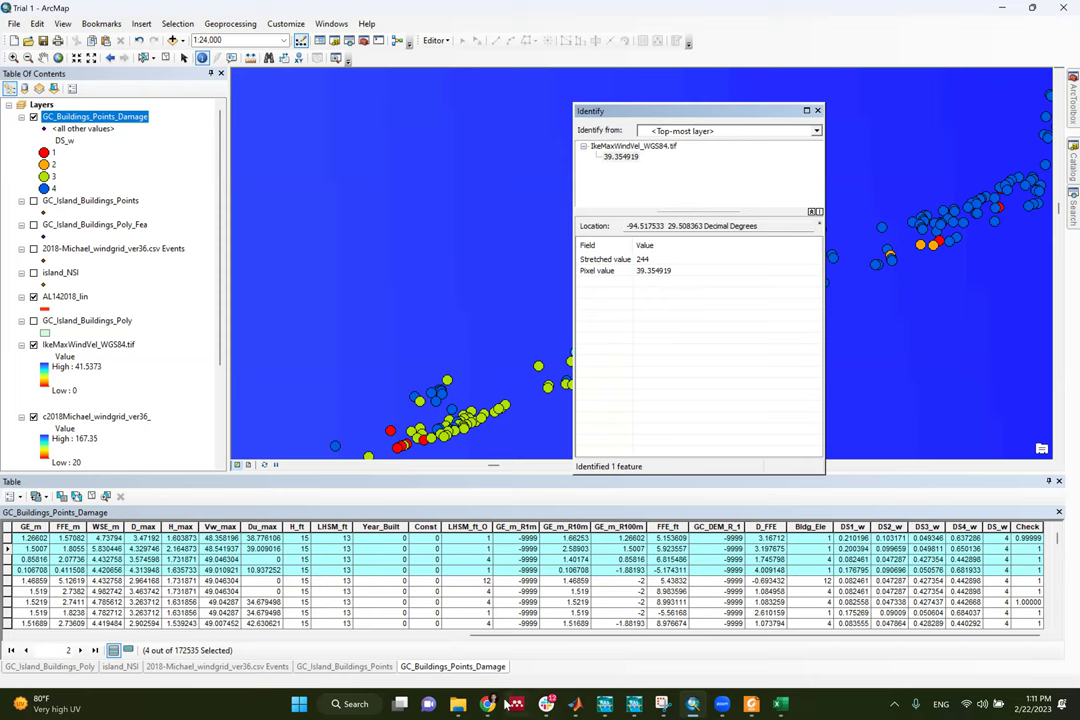
# Switch to the Chrome browser, search Google for "from m/s to mph", and convert 40 m/s to miles per hour
pyautogui.moveTo(487, 704)
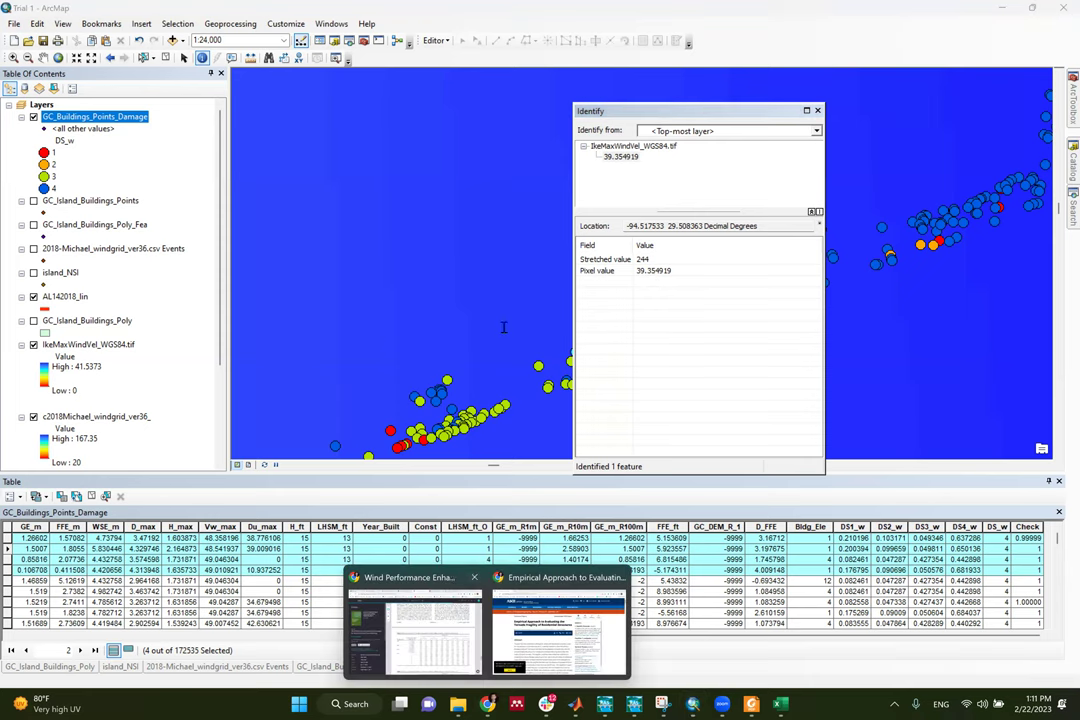
pyautogui.click(397, 654)
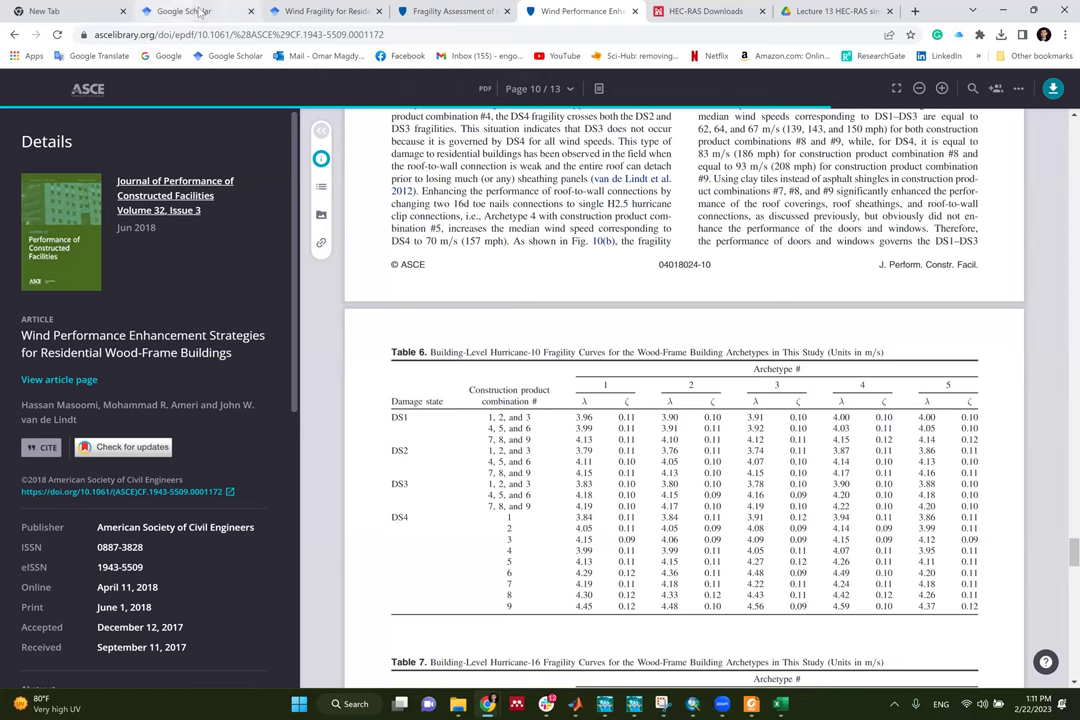
pyautogui.click(166, 12)
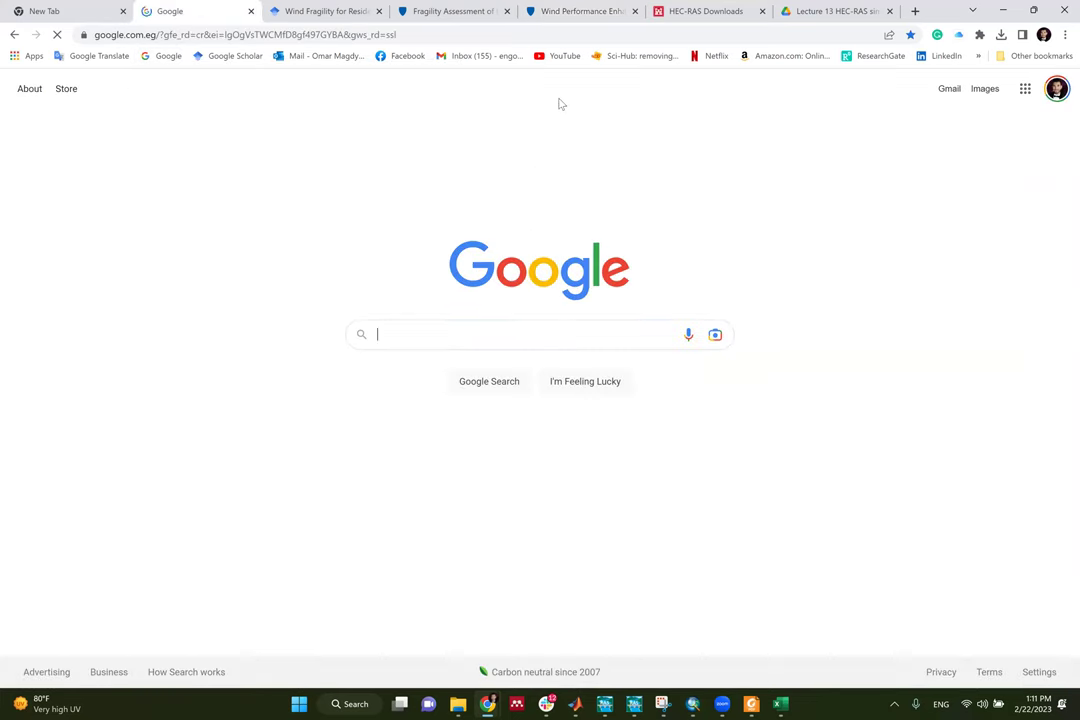
pyautogui.write('from m')
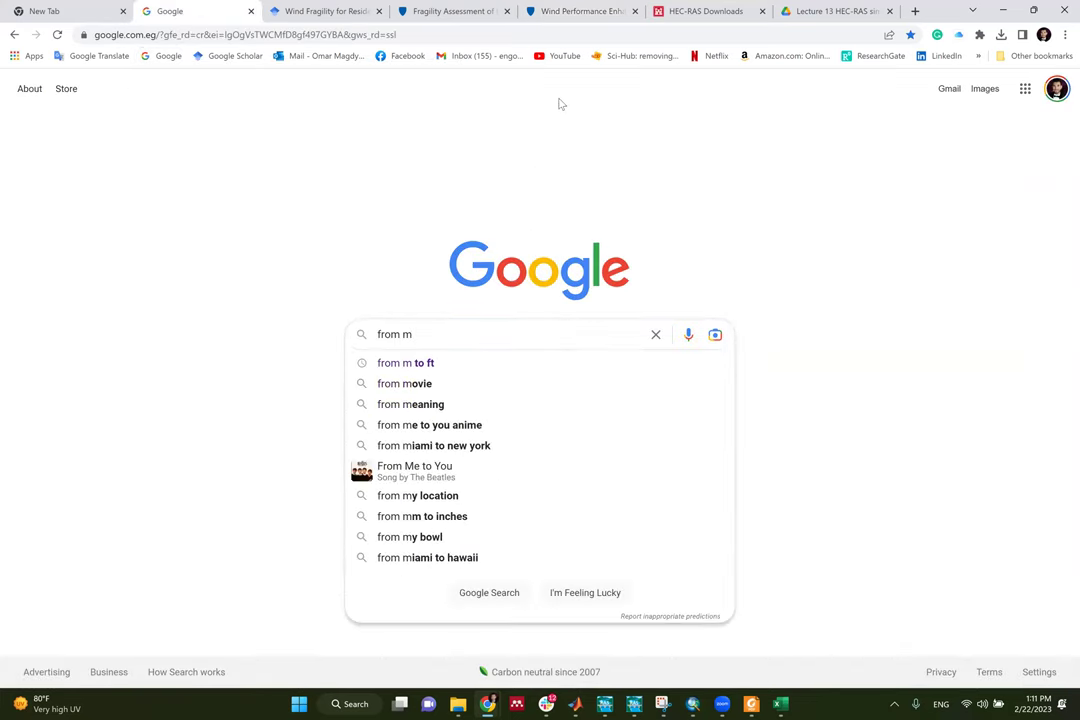
pyautogui.write('/s to mph')
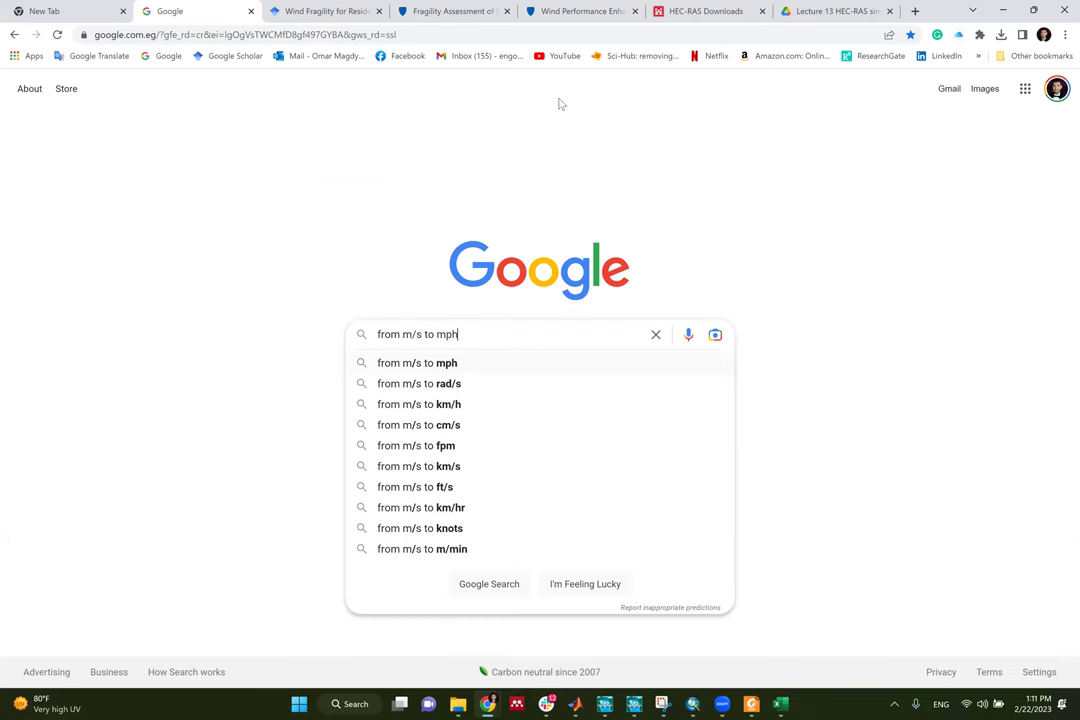
pyautogui.press('Return')
pyautogui.click(245, 253)
pyautogui.moveTo(245, 253); pyautogui.dragTo(202, 250)
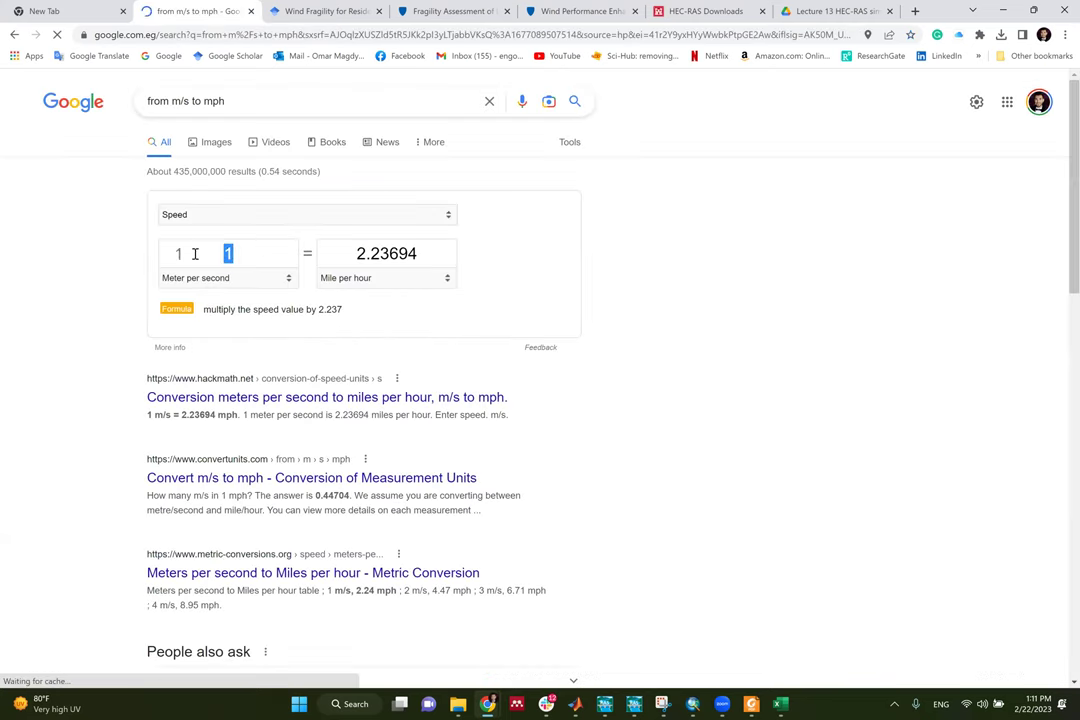
pyautogui.write('40')
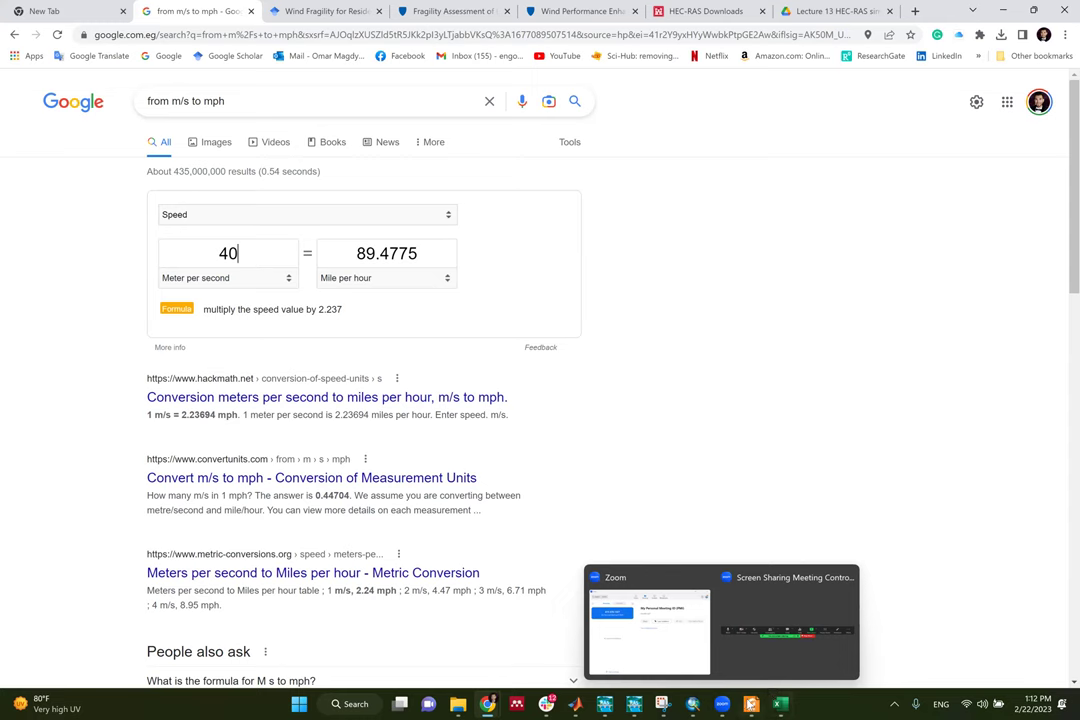
# Switch to MATLAB and review the shapefile-writing section of the Wind_Damage_Analysis.m script
pyautogui.moveTo(578, 704)
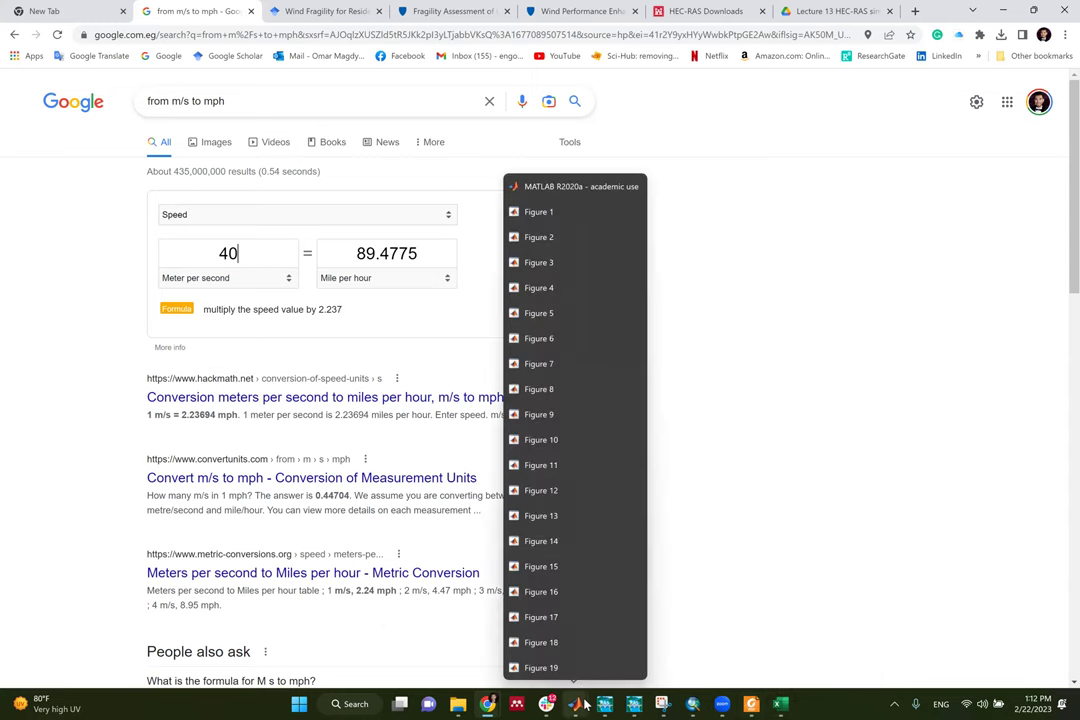
pyautogui.click(579, 197)
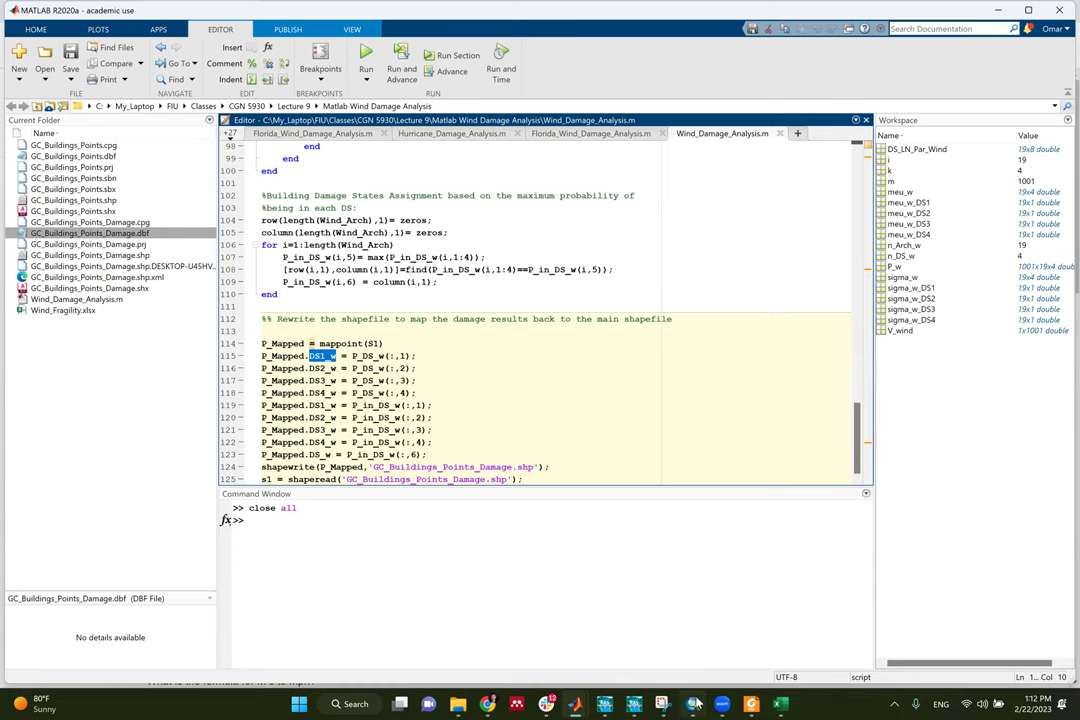
# Return to ArcMap, close the wind velocity identify results, and clear the record selection in the GC_Buildings_Points_Damage table
pyautogui.moveTo(692, 704)
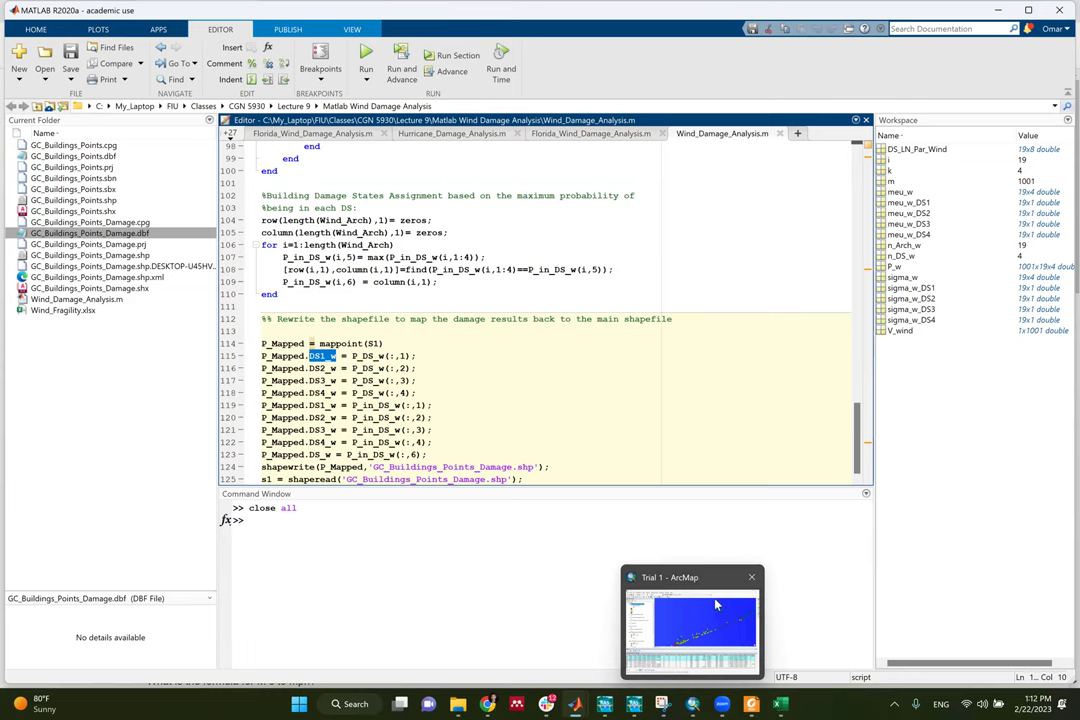
pyautogui.click(684, 562)
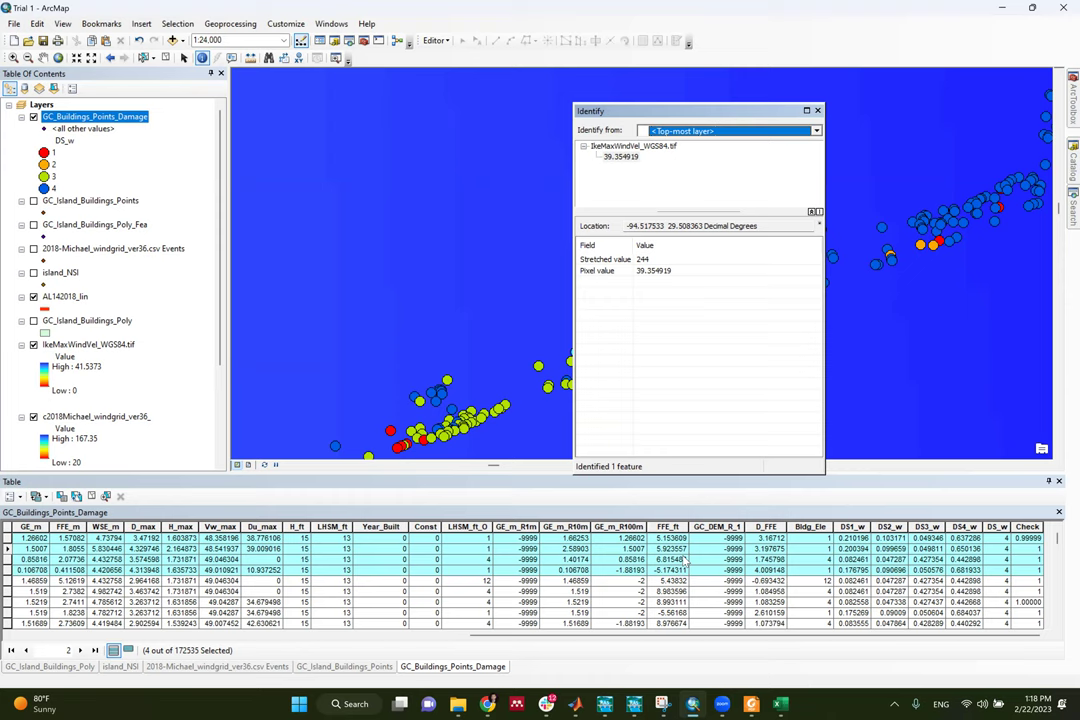
pyautogui.click(817, 111)
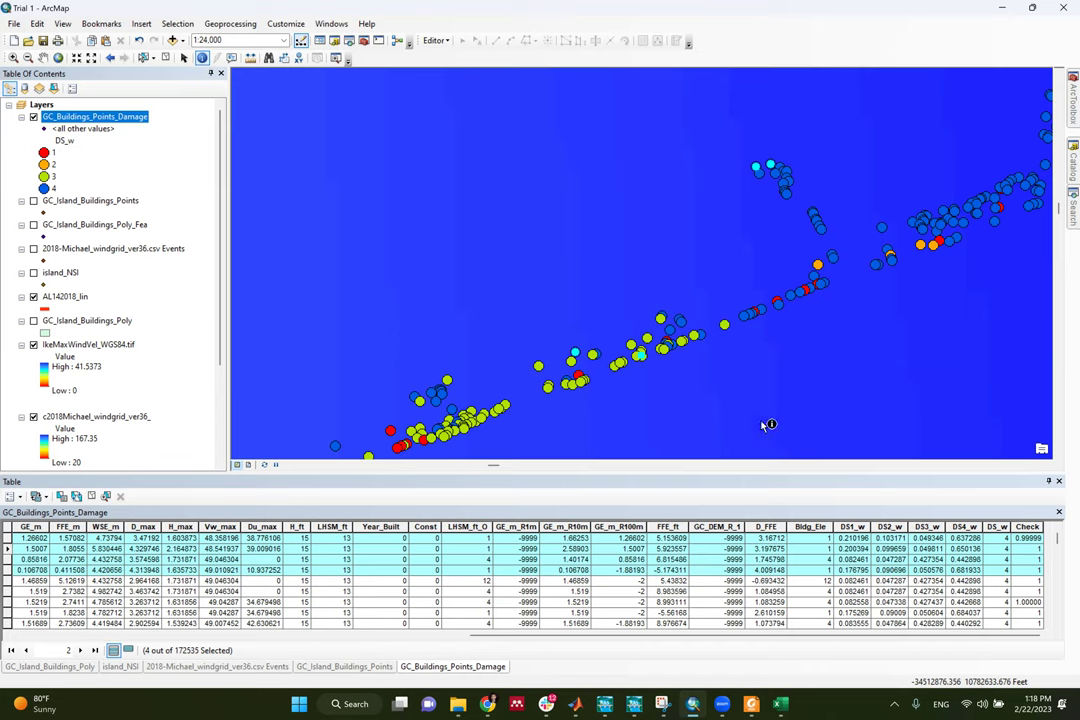
pyautogui.moveTo(489, 705)
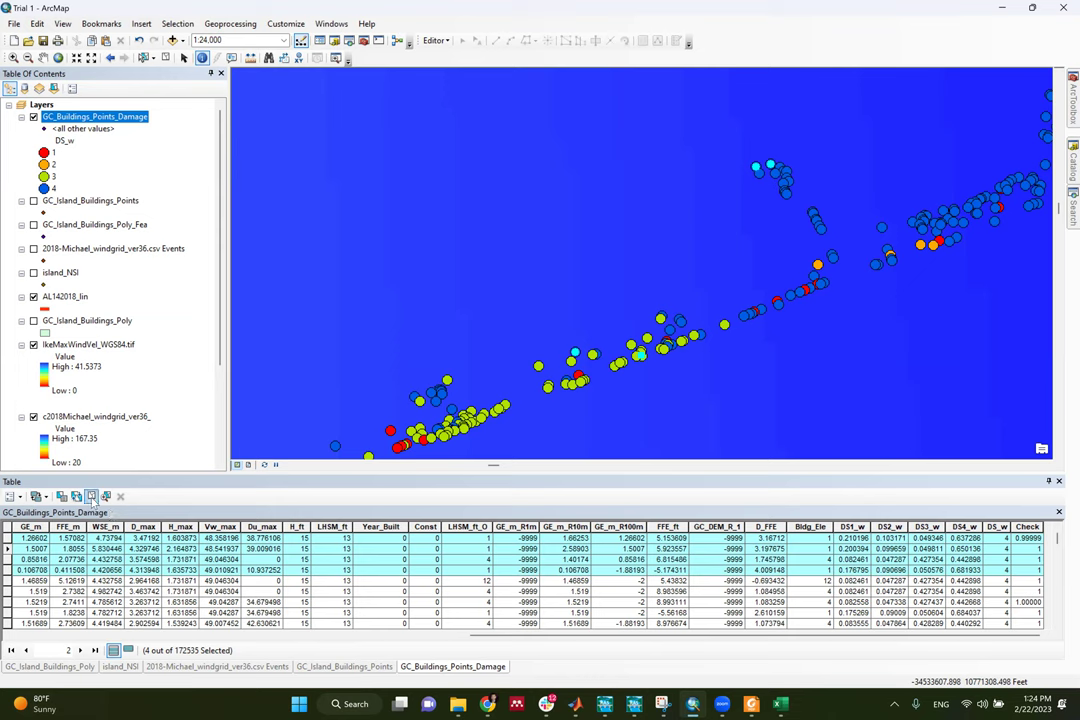
pyautogui.click(91, 496)
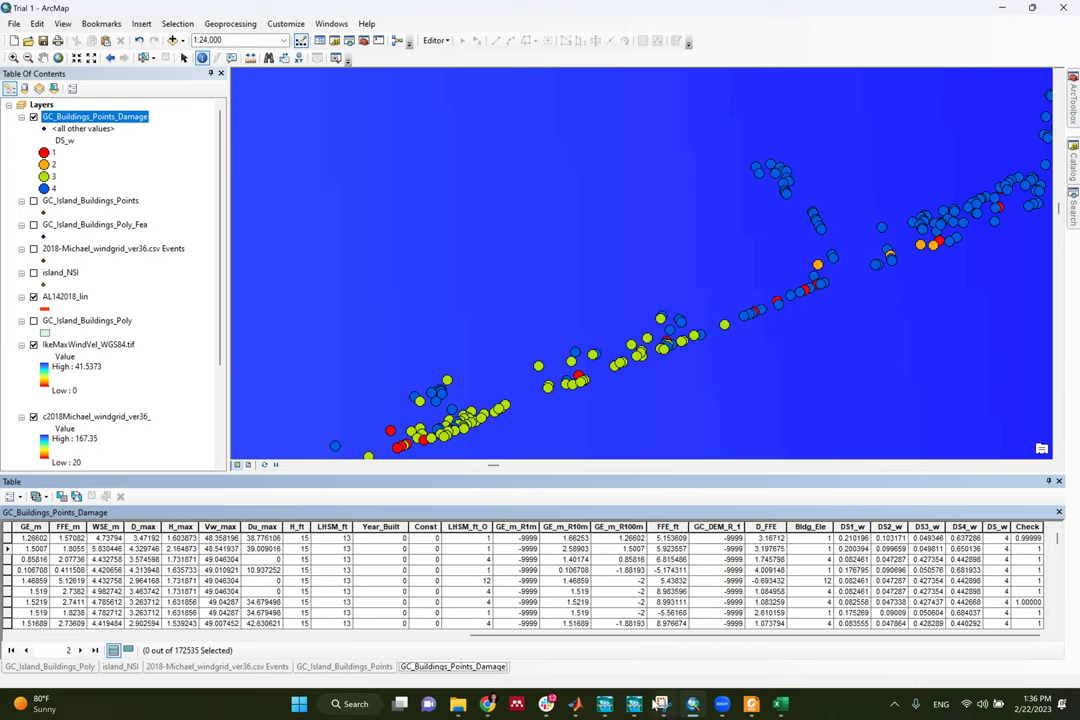
# Switch to HEC-RAS 6.3.1, open the Lumberton project's V6 geometric data, and maximize its window
pyautogui.moveTo(604, 700)
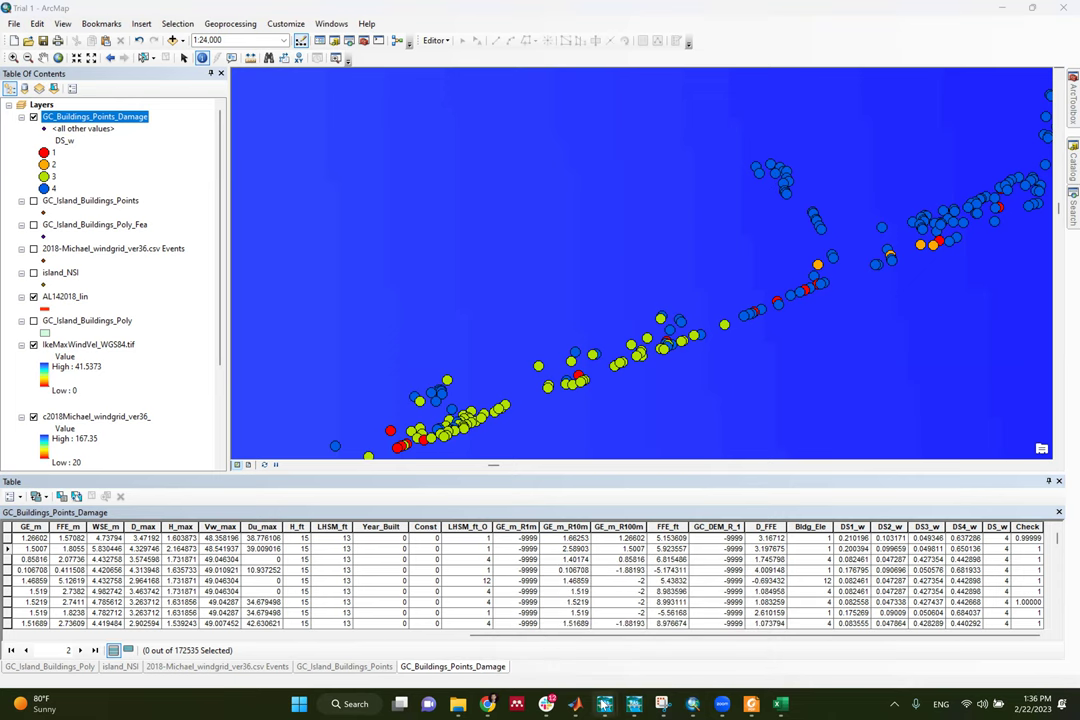
pyautogui.click(385, 552)
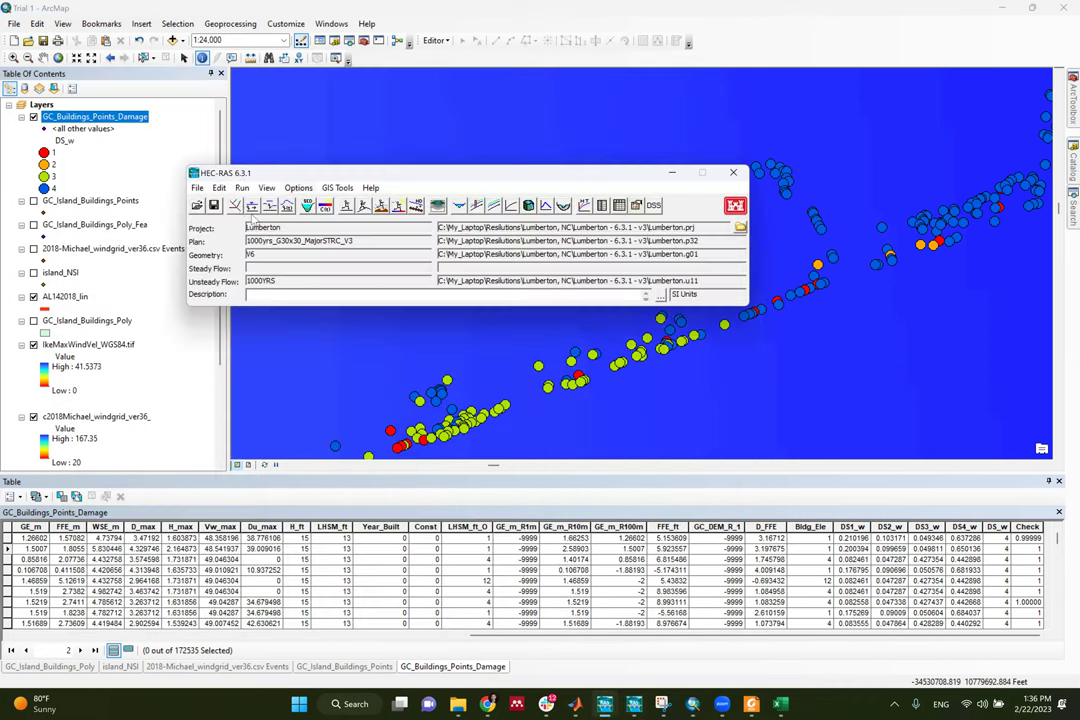
pyautogui.click(234, 205)
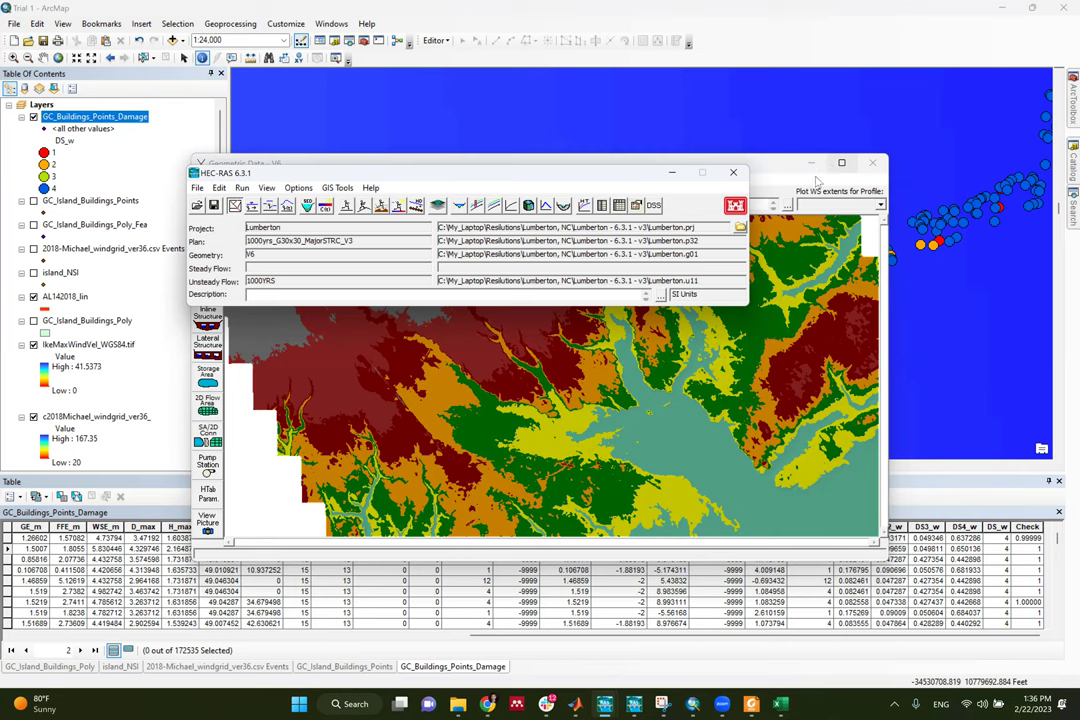
pyautogui.click(817, 181)
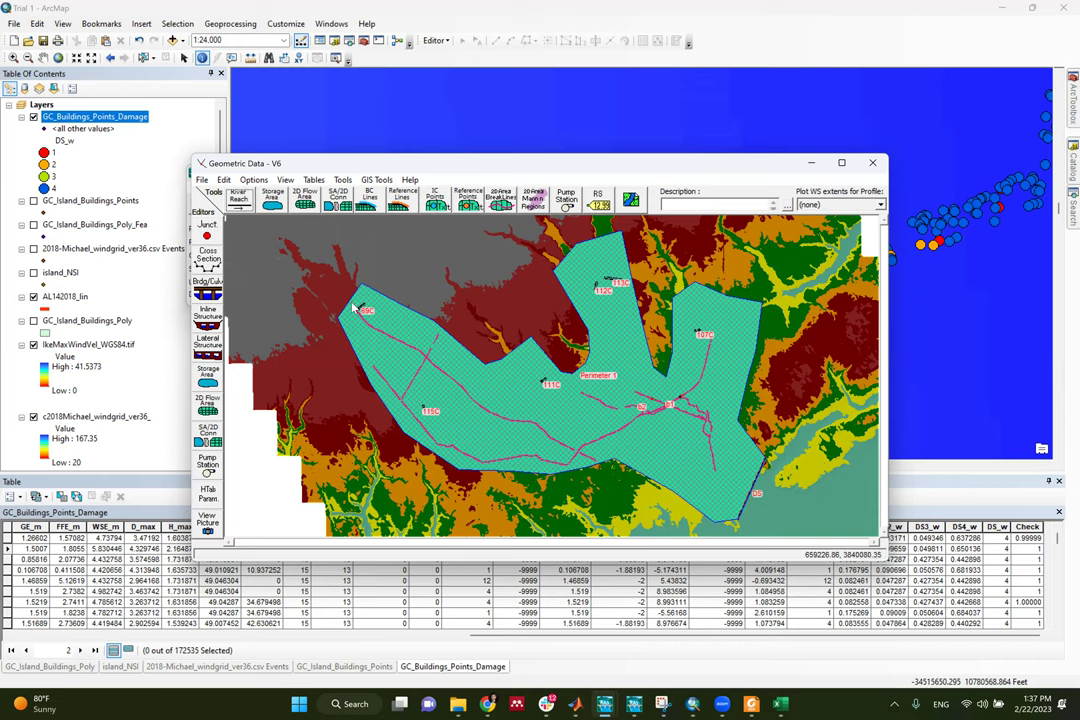
pyautogui.doubleClick(718, 163)
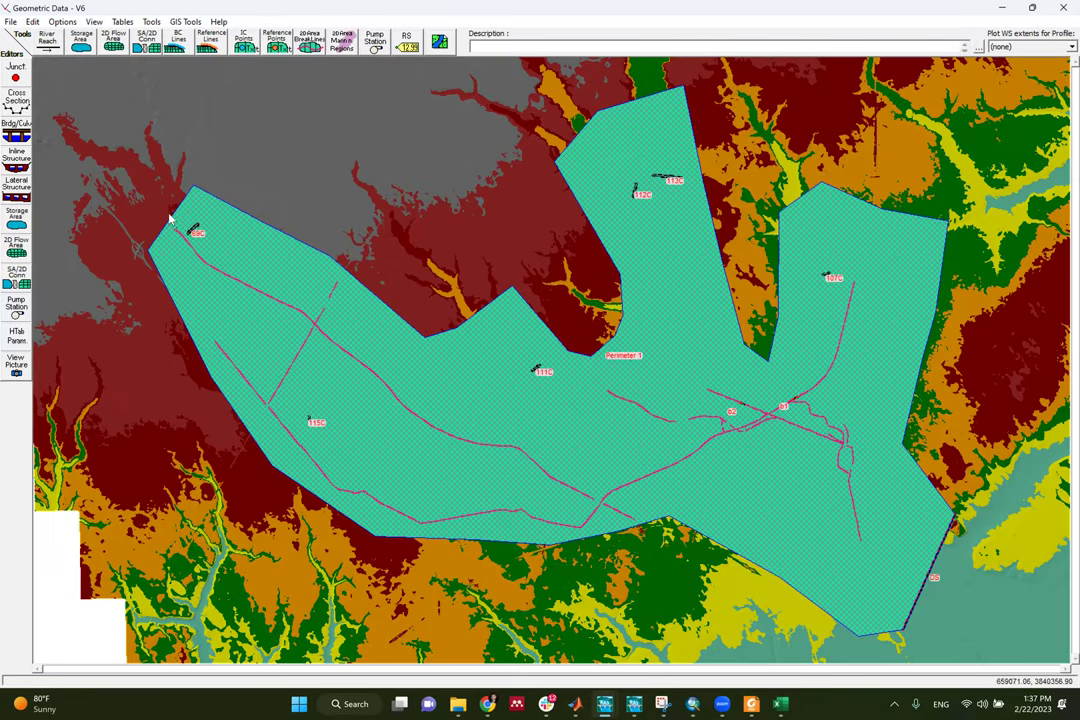
# Turn off the storage and 2D flow area fill and the 2D cell points in the geometry plot near BC line 69C
pyautogui.scroll(3, 170, 228)
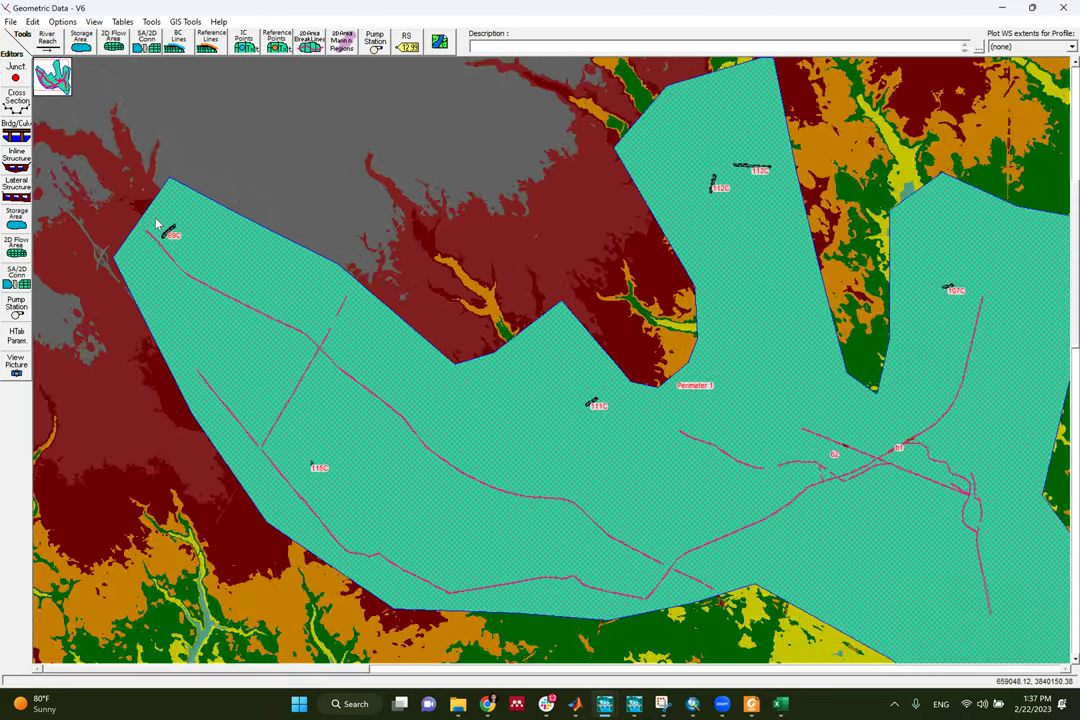
pyautogui.scroll(1, 157, 224)
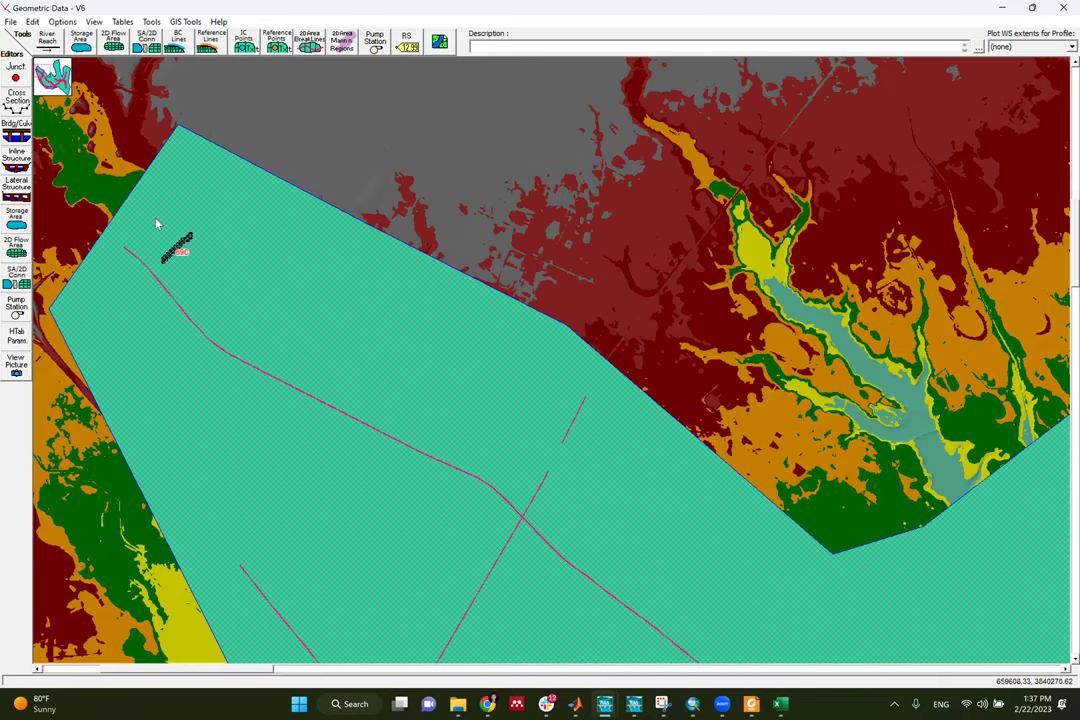
pyautogui.scroll(1, 150, 220)
pyautogui.scroll(4, 197, 264)
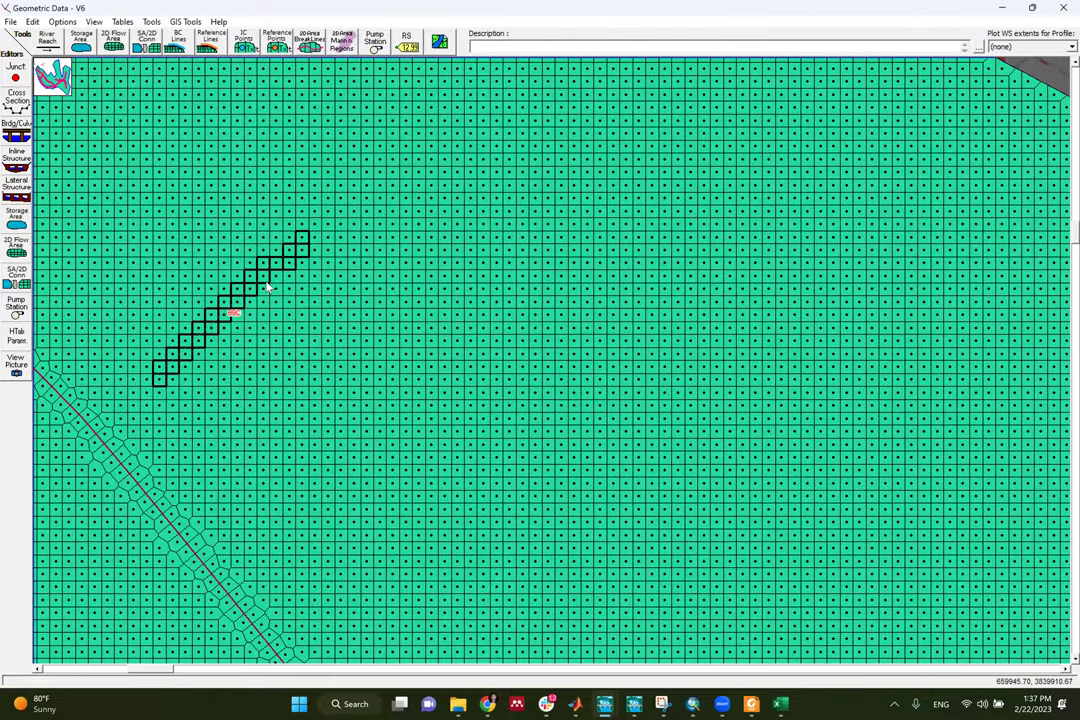
pyautogui.scroll(1, 265, 286)
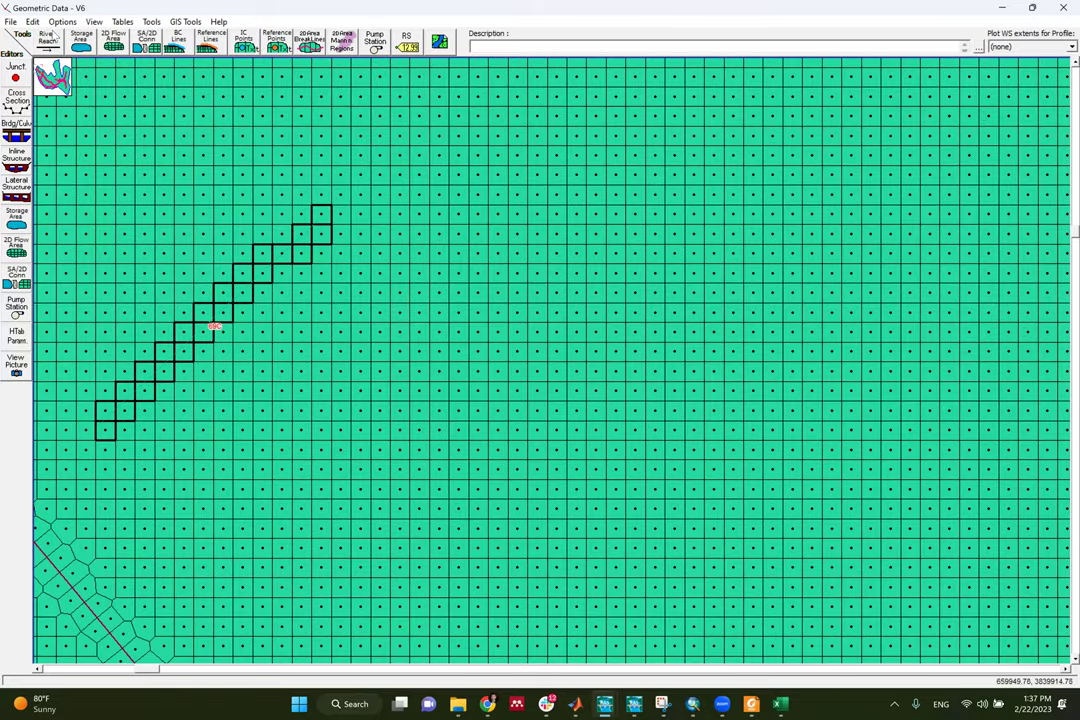
pyautogui.click(94, 22)
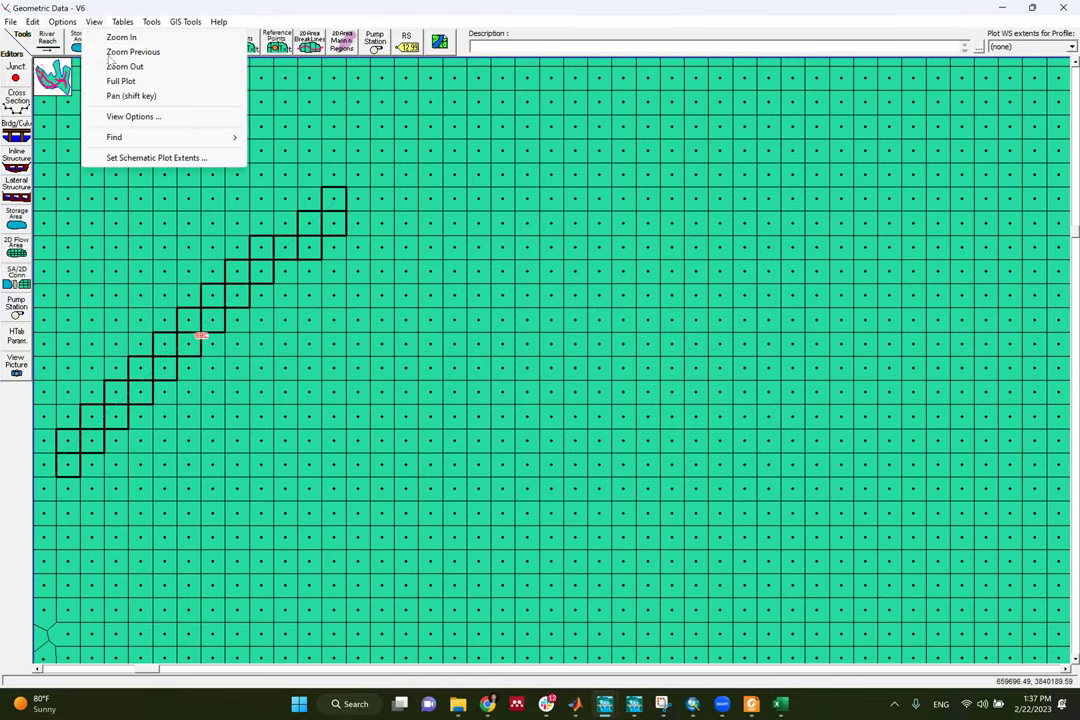
pyautogui.click(127, 104)
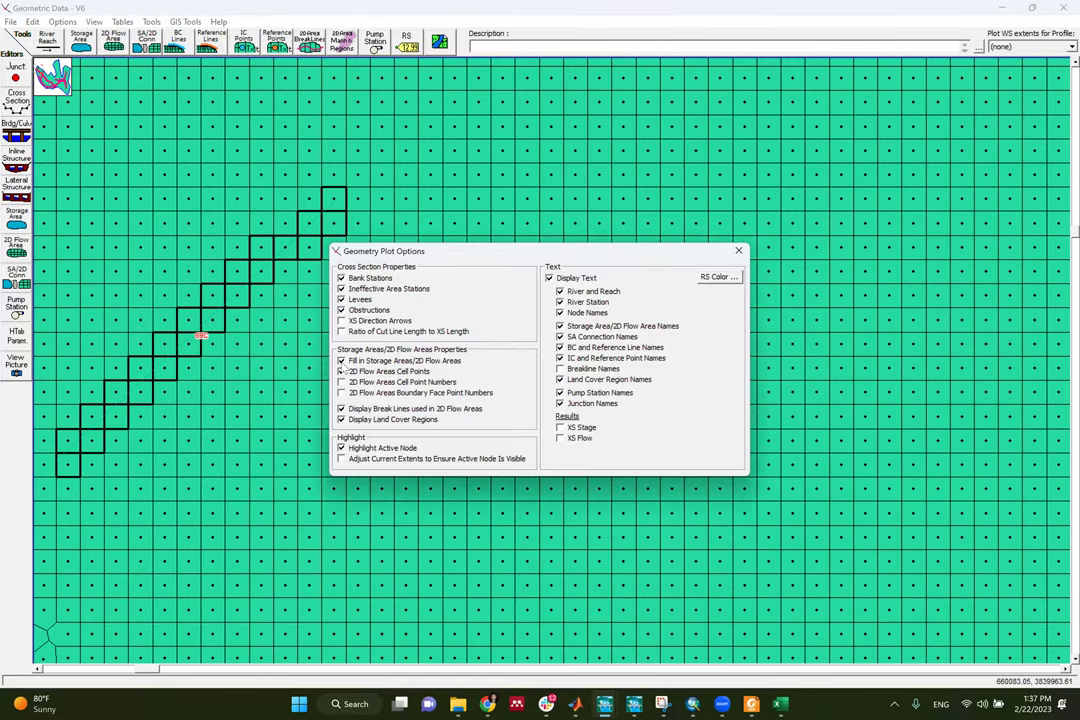
pyautogui.click(341, 361)
pyautogui.click(342, 371)
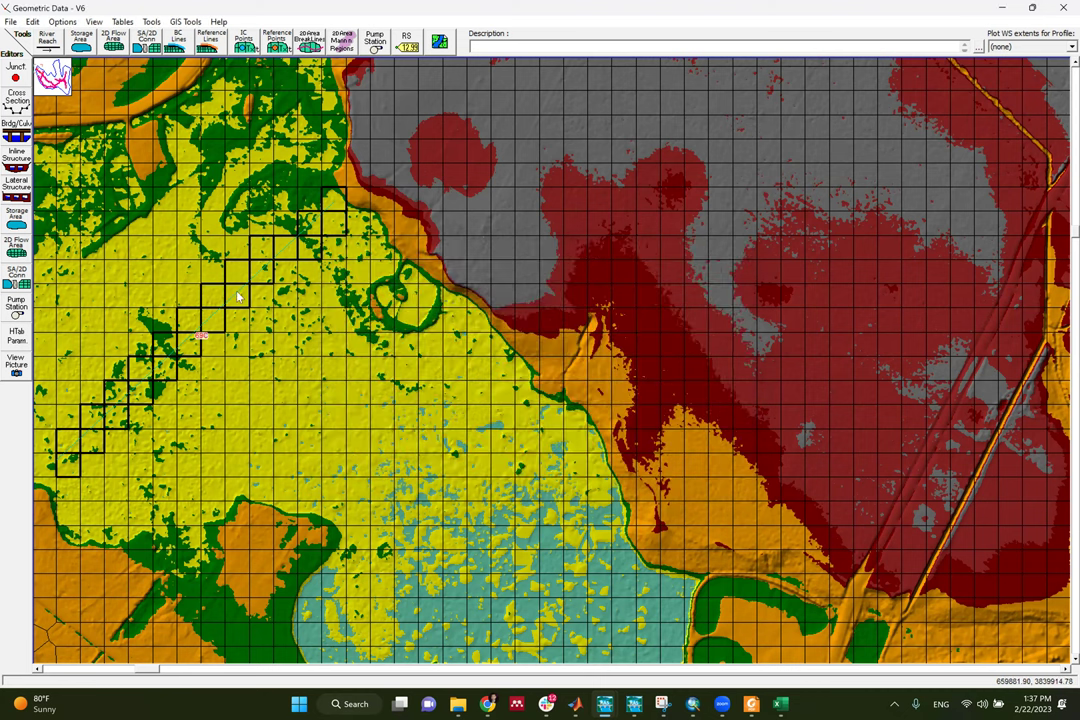
# Check the name of BC line 69C and examine the terrain and other boundary lines across the Perimeter 1 flow area
pyautogui.rightClick(237, 293)
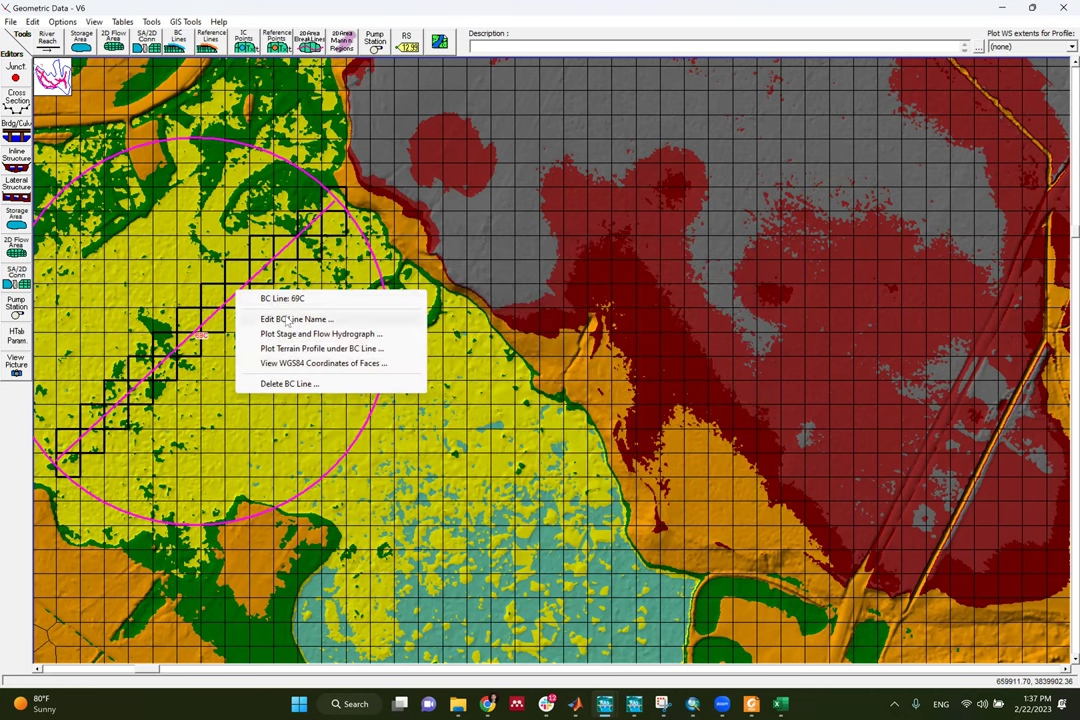
pyautogui.click(290, 318)
pyautogui.click(648, 207)
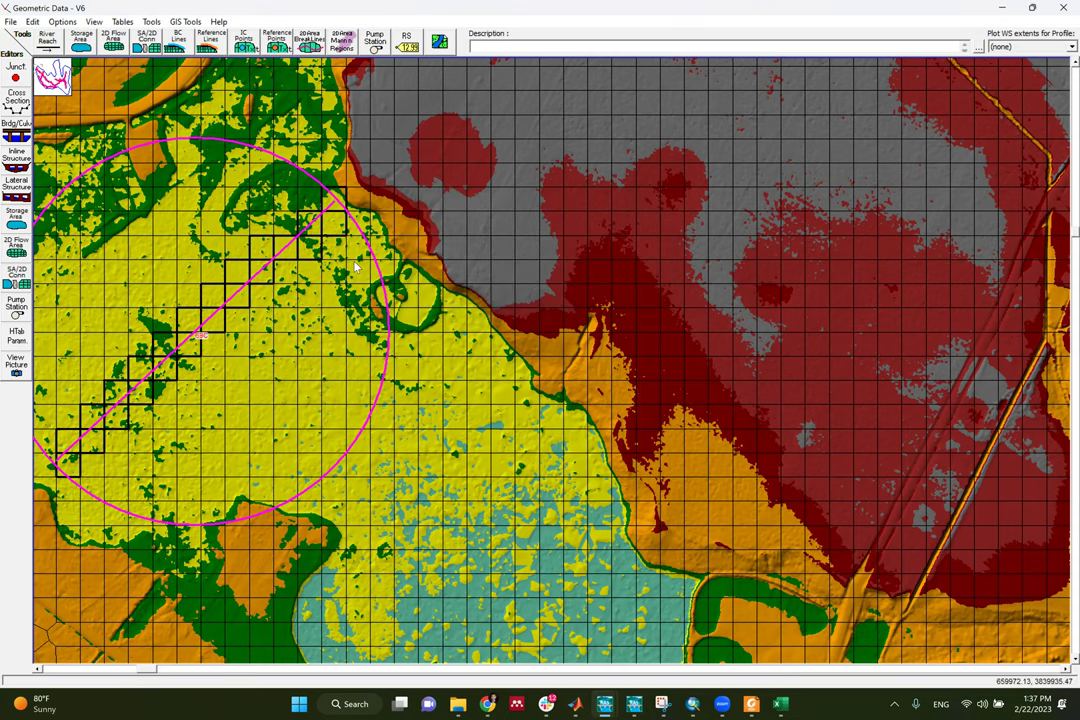
pyautogui.scroll(-1, 250, 235)
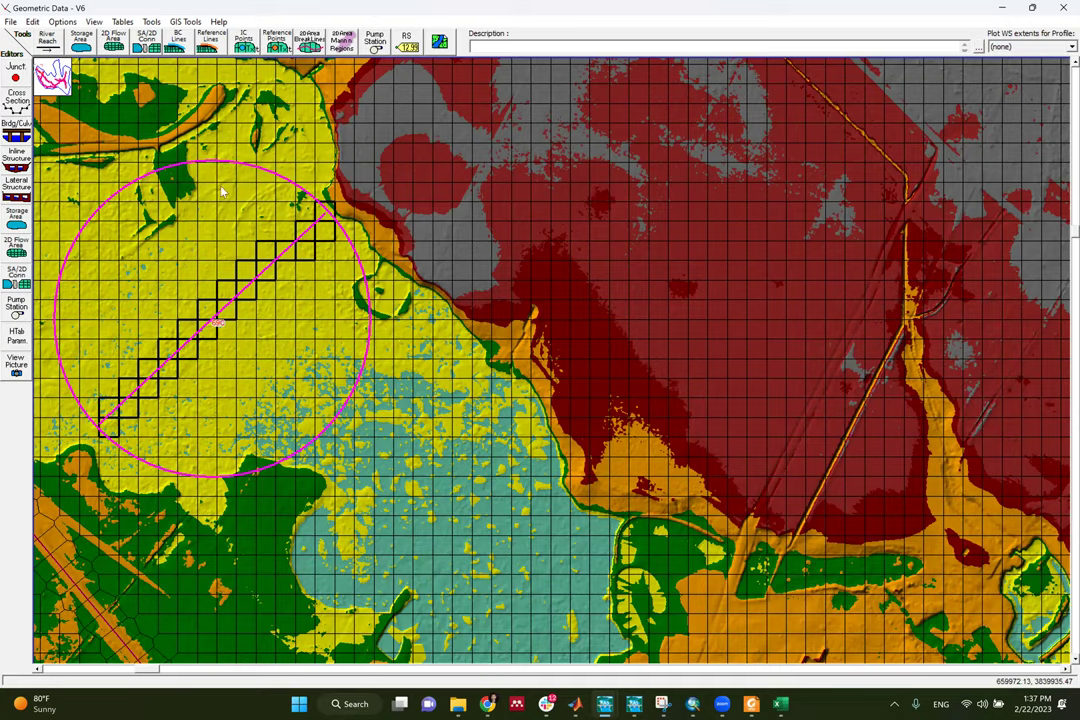
pyautogui.scroll(-2, 320, 270)
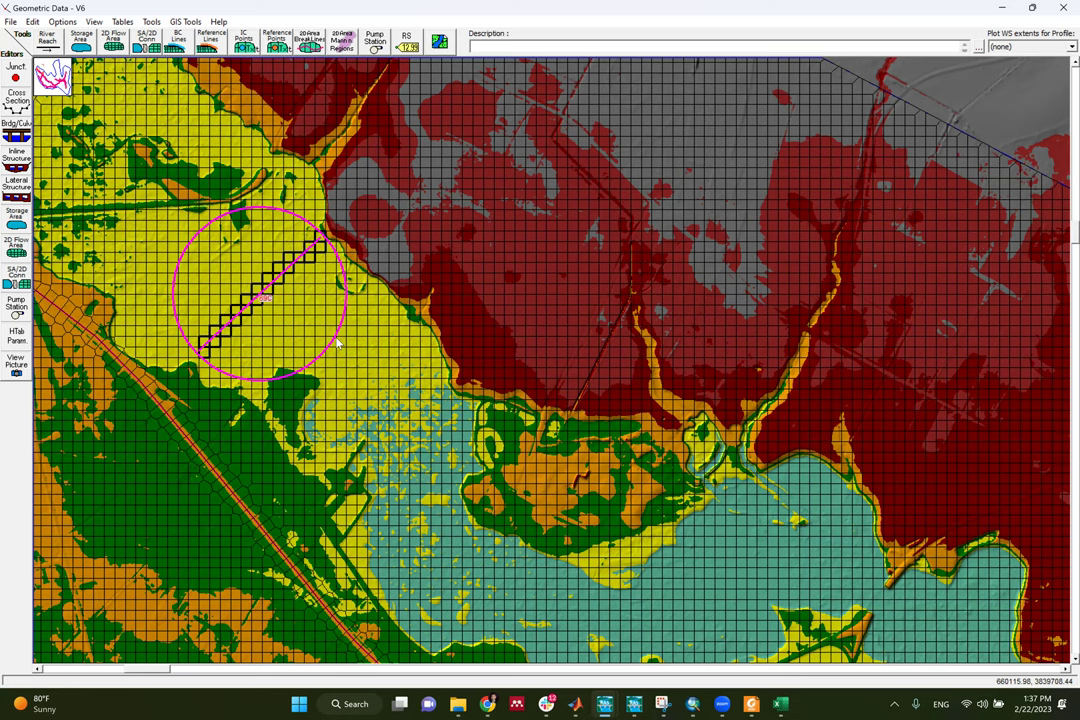
pyautogui.scroll(-2, 338, 343)
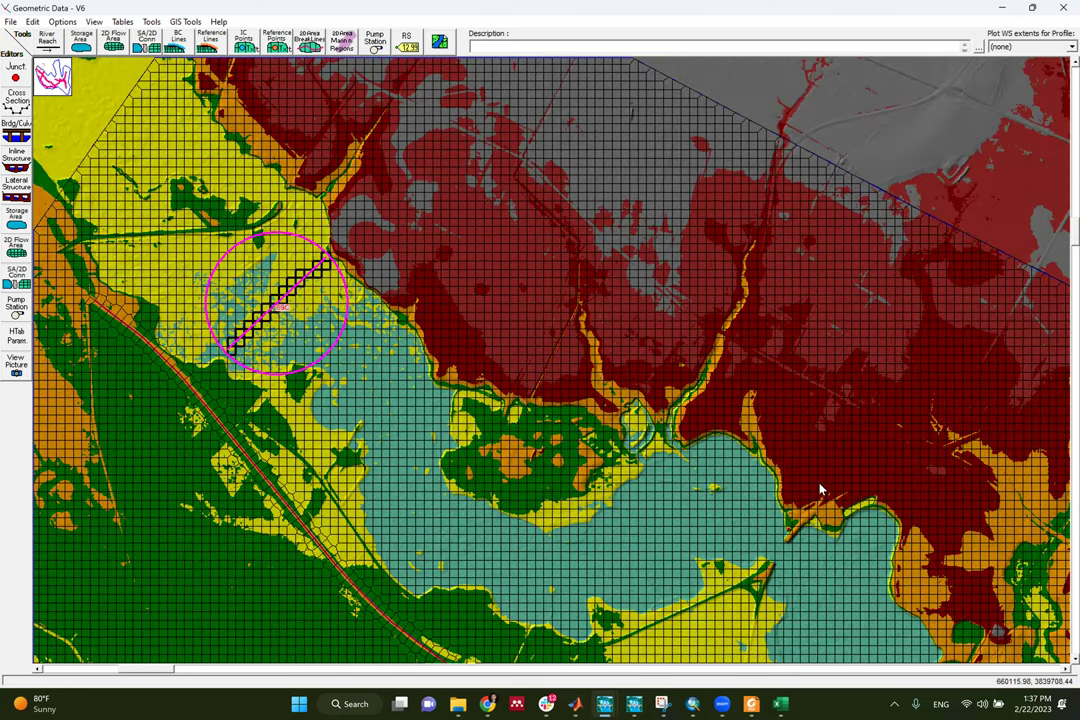
pyautogui.scroll(-2, 638, 487)
pyautogui.scroll(-2, 745, 480)
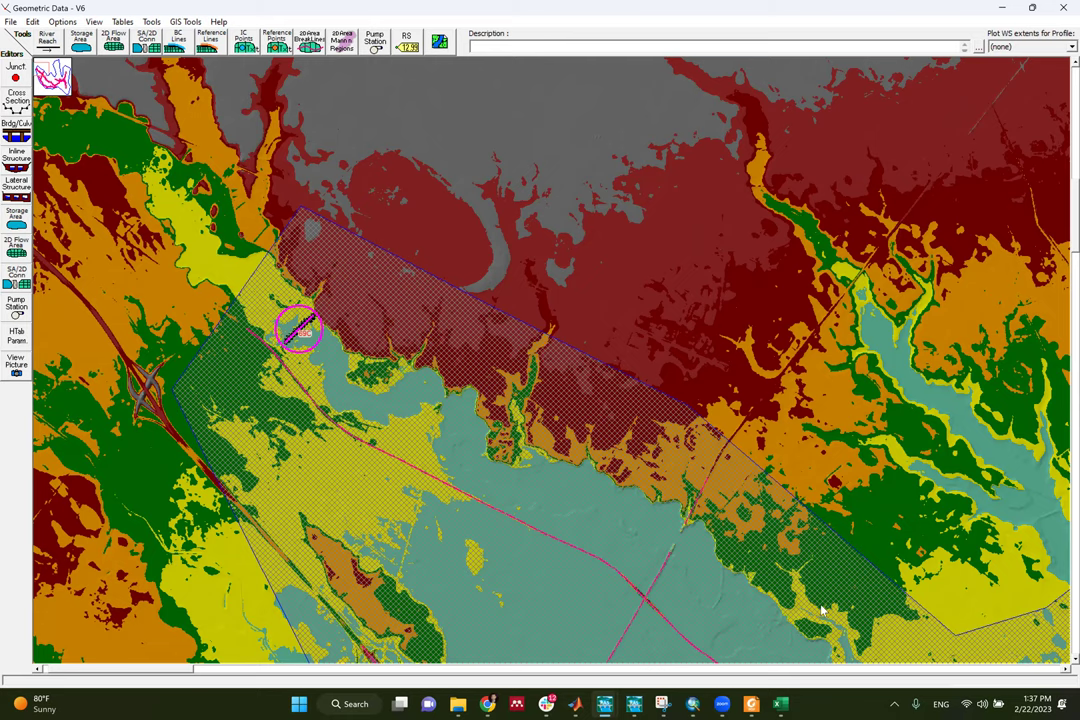
pyautogui.scroll(-2, 925, 452)
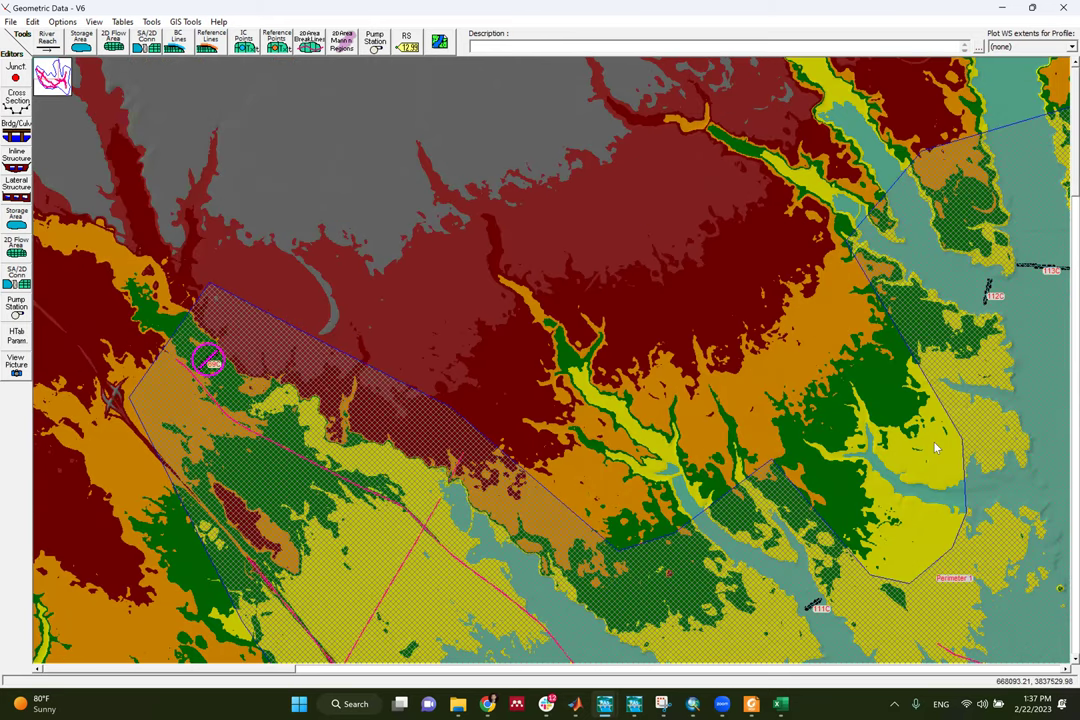
pyautogui.scroll(-2, 926, 383)
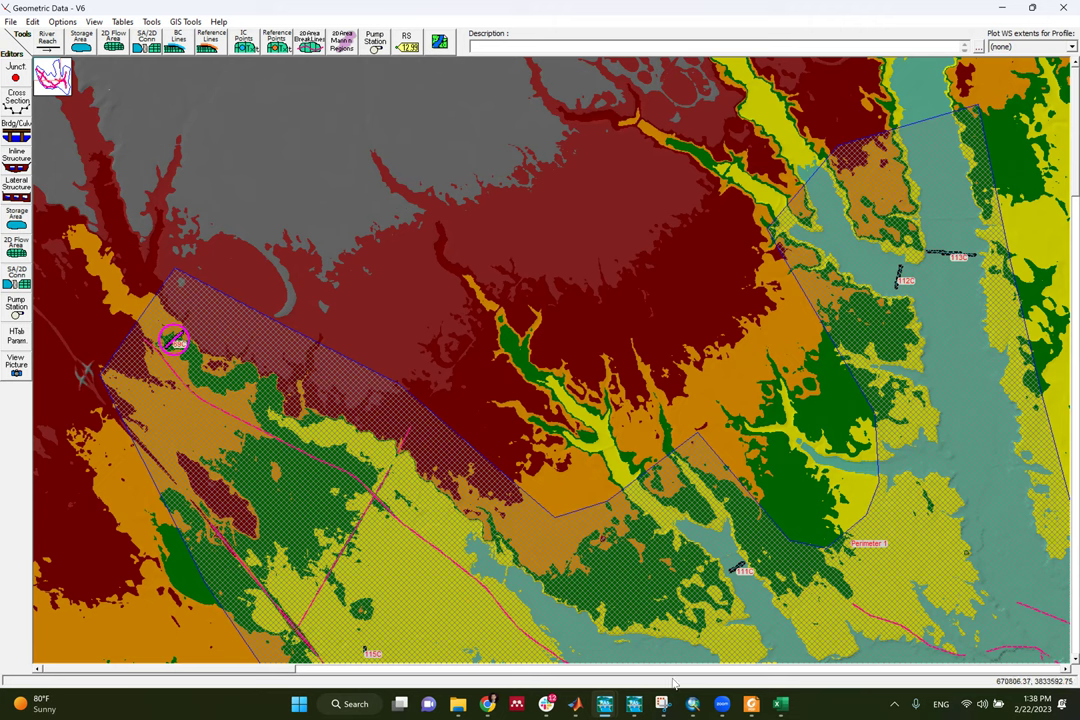
# Switch to the RAS Mapper window holding the Lumberton results and examine the 200-year flood depth extent around the city and its tributaries
pyautogui.moveTo(633, 704)
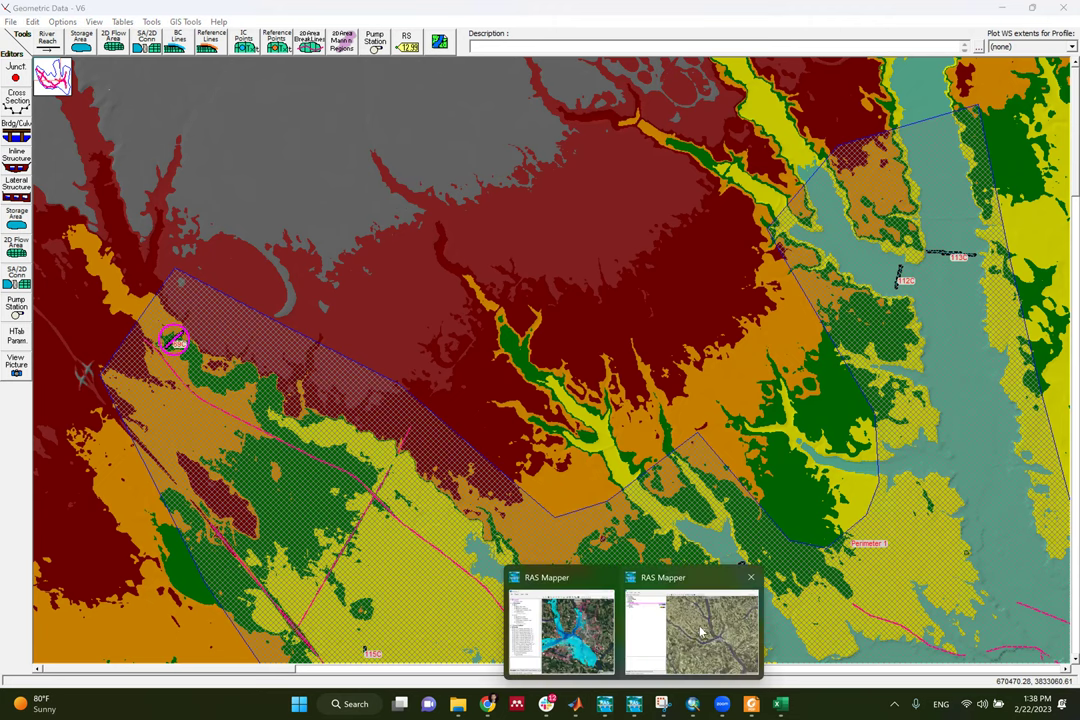
pyautogui.click(690, 630)
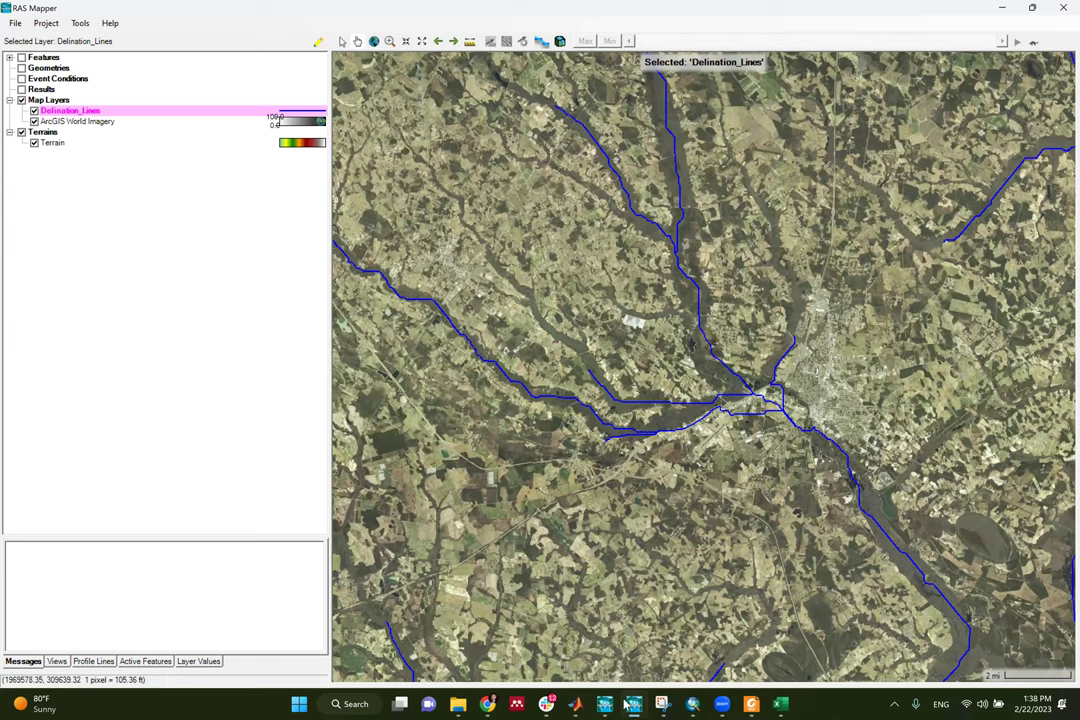
pyautogui.moveTo(604, 704)
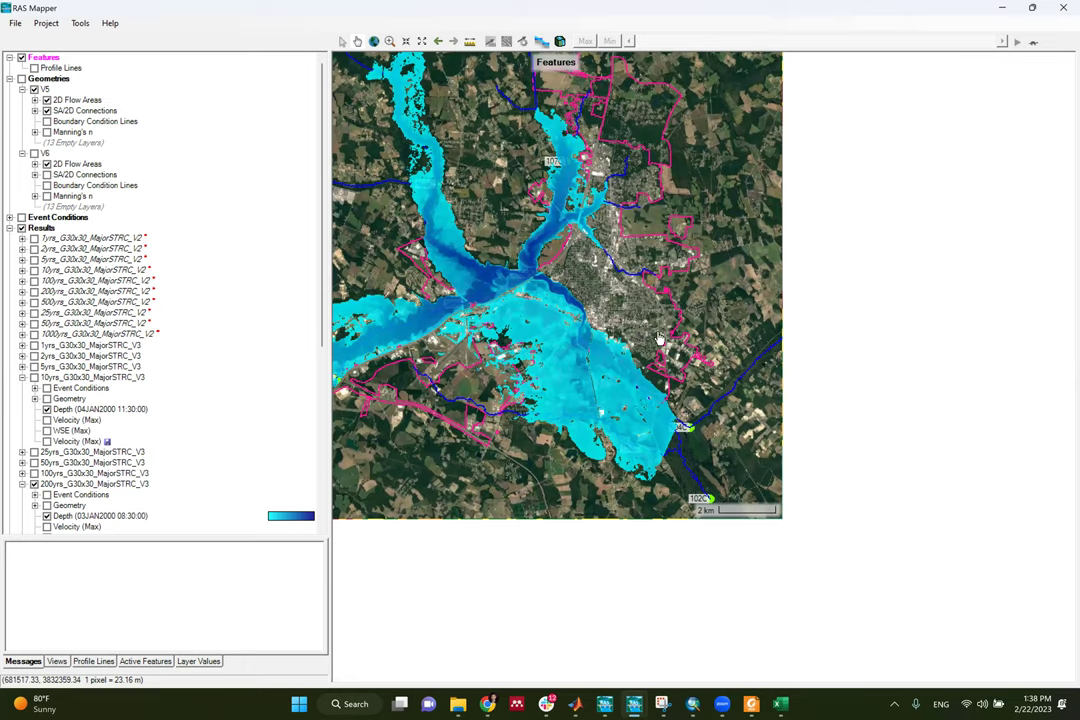
pyautogui.scroll(-1, 660, 338)
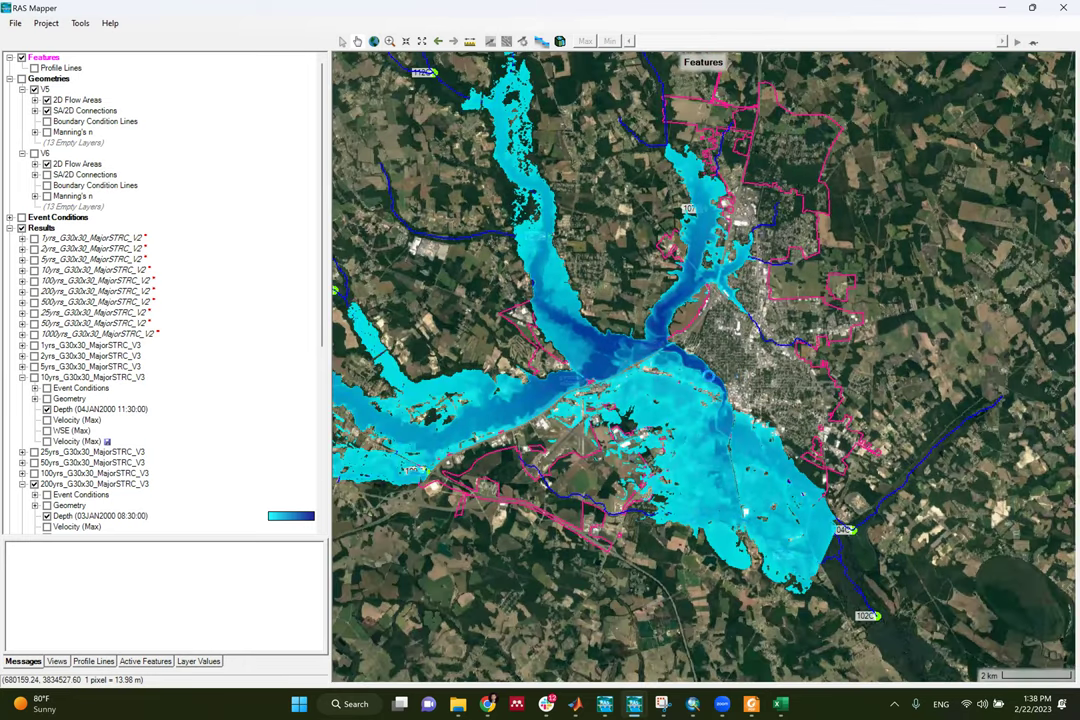
pyautogui.scroll(1, 775, 395)
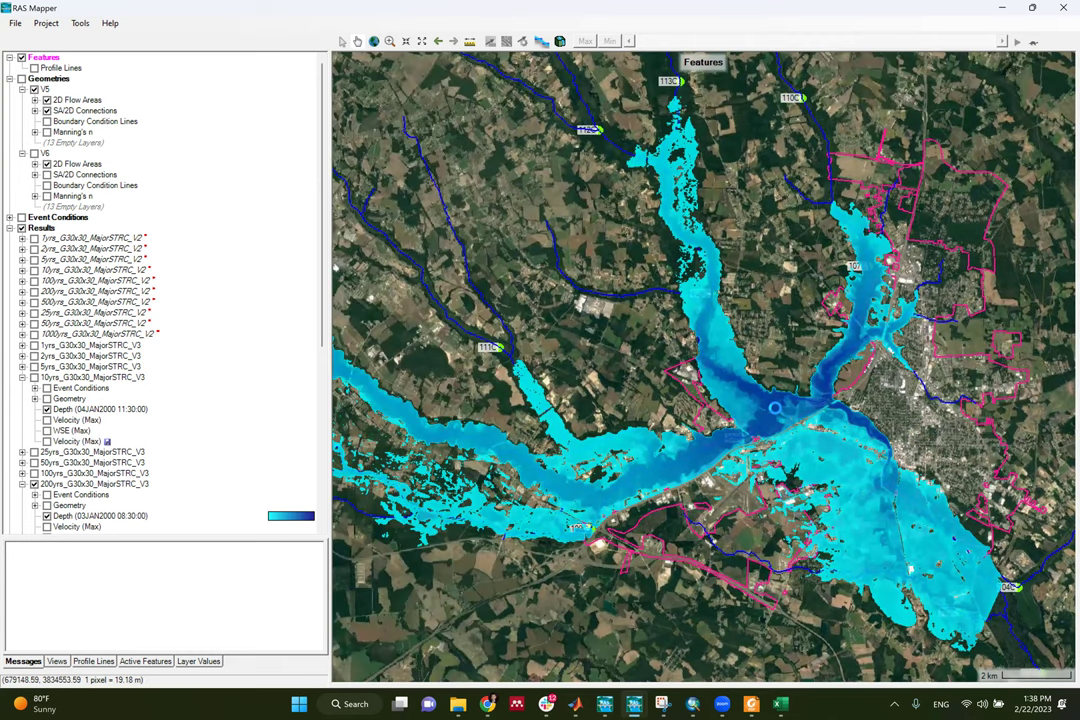
pyautogui.scroll(-1, 775, 408)
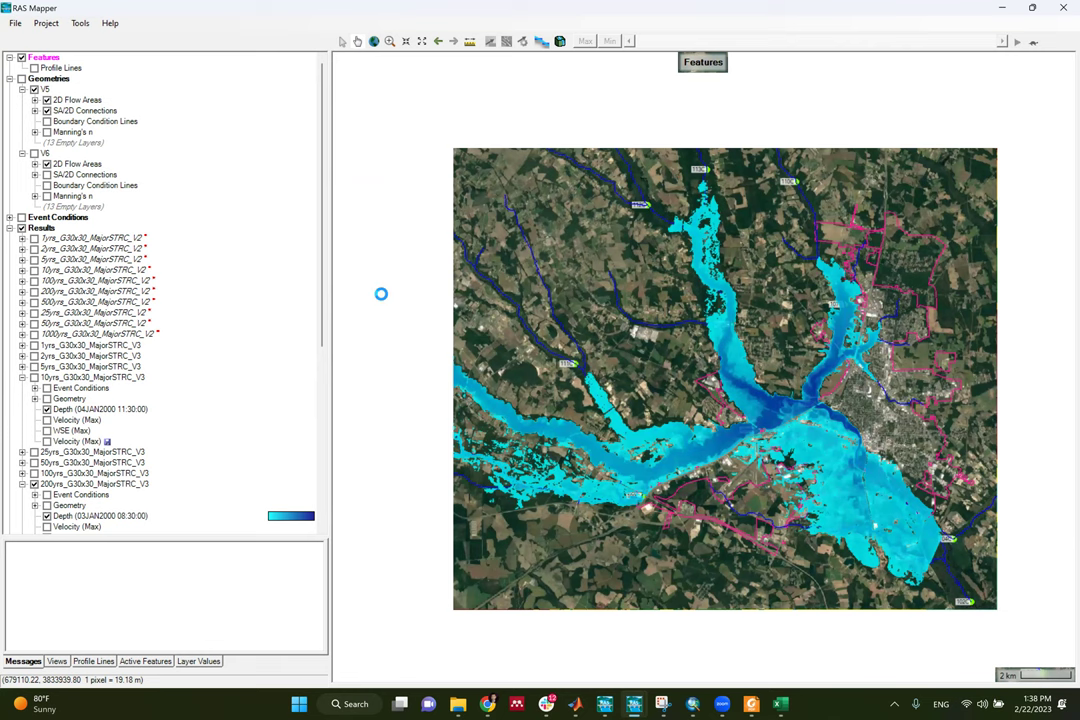
pyautogui.scroll(-1, 663, 310)
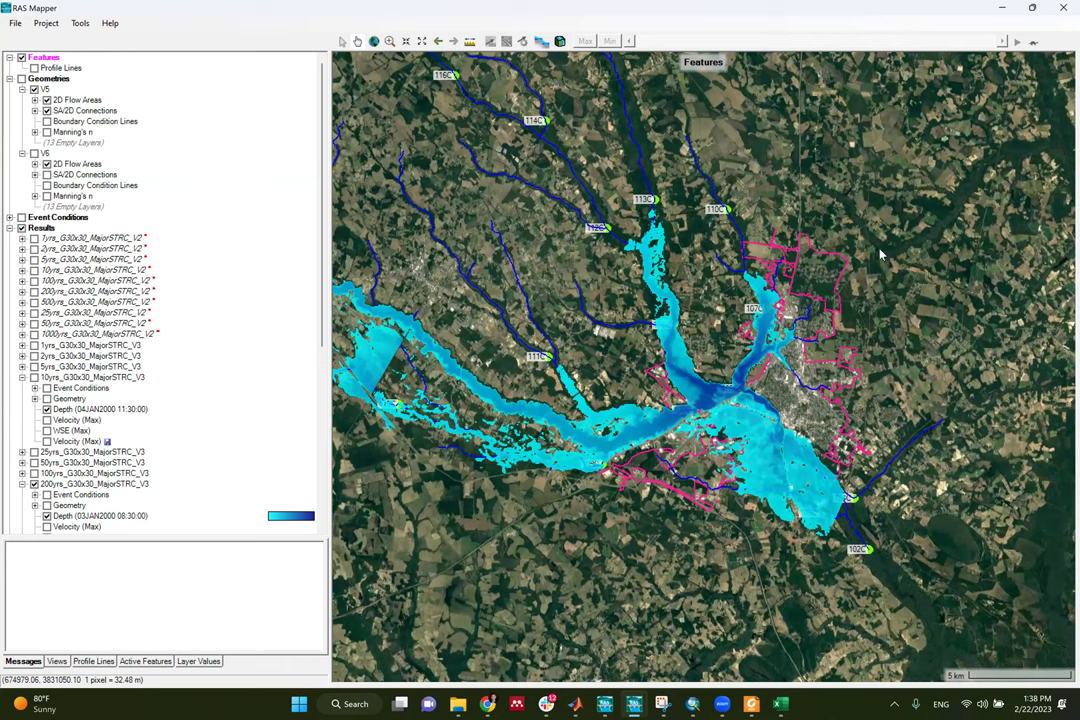
# Select the 200yrs_G30x30_MajorSTRC_V3 Depth layer and step its flood progression from 01JAN2000 05:45 to 02JAN2000 13:15
pyautogui.click(75, 410)
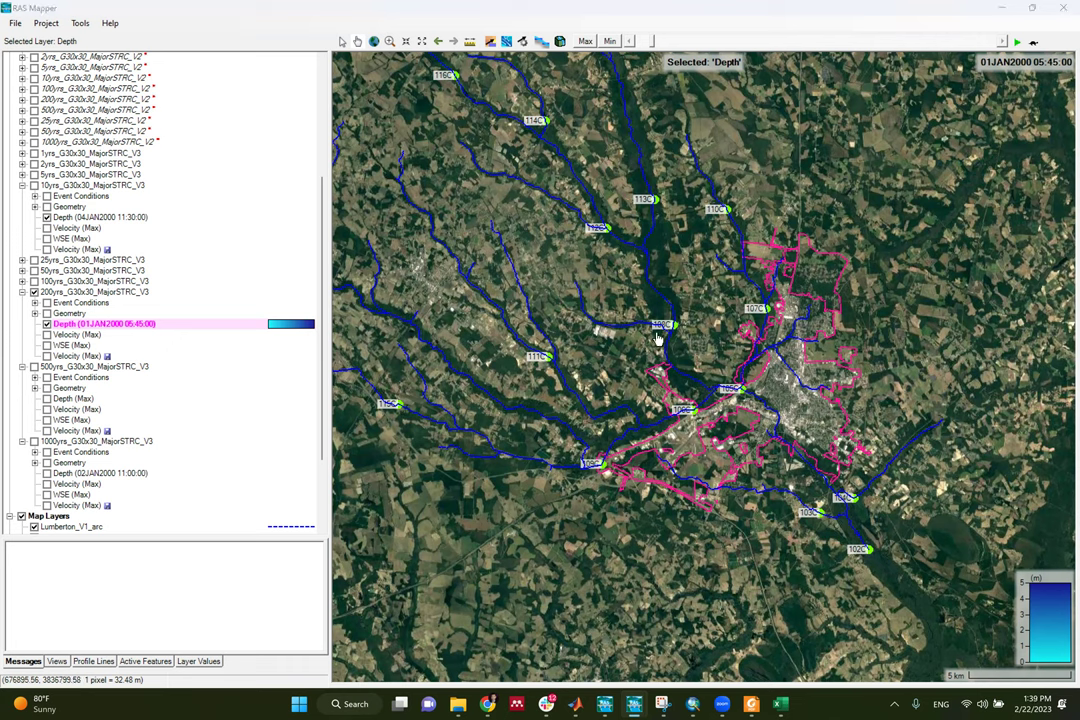
pyautogui.moveTo(653, 41); pyautogui.dragTo(698, 42)
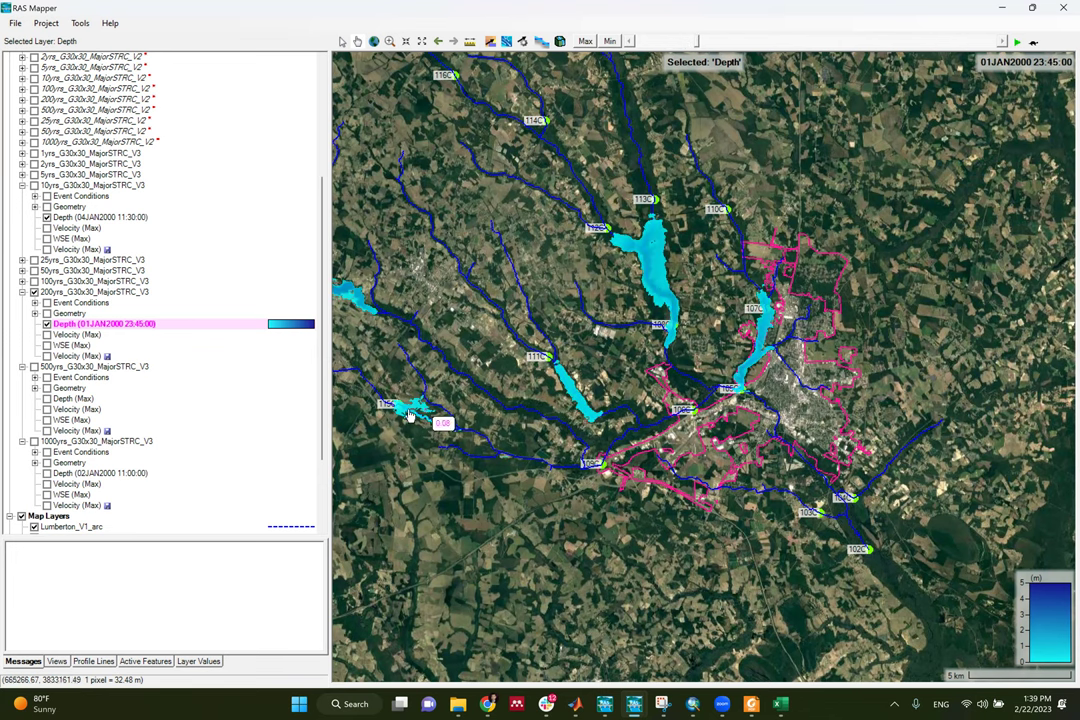
pyautogui.moveTo(352, 307)
pyautogui.click(712, 42)
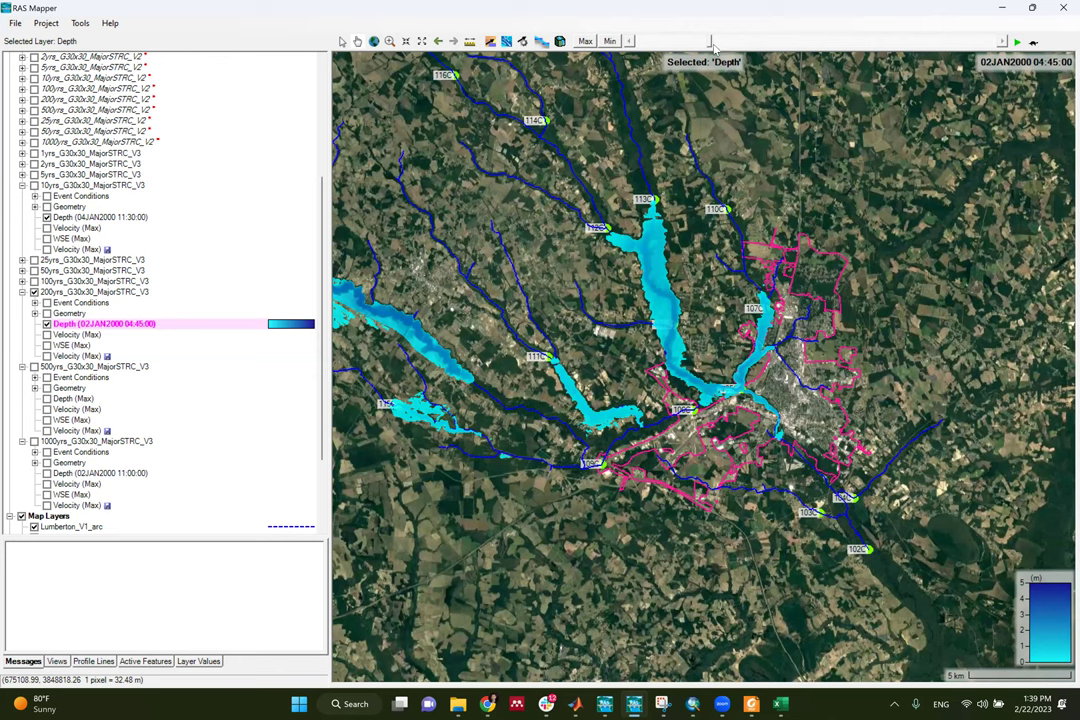
pyautogui.moveTo(715, 46); pyautogui.dragTo(728, 48)
pyautogui.click(729, 46)
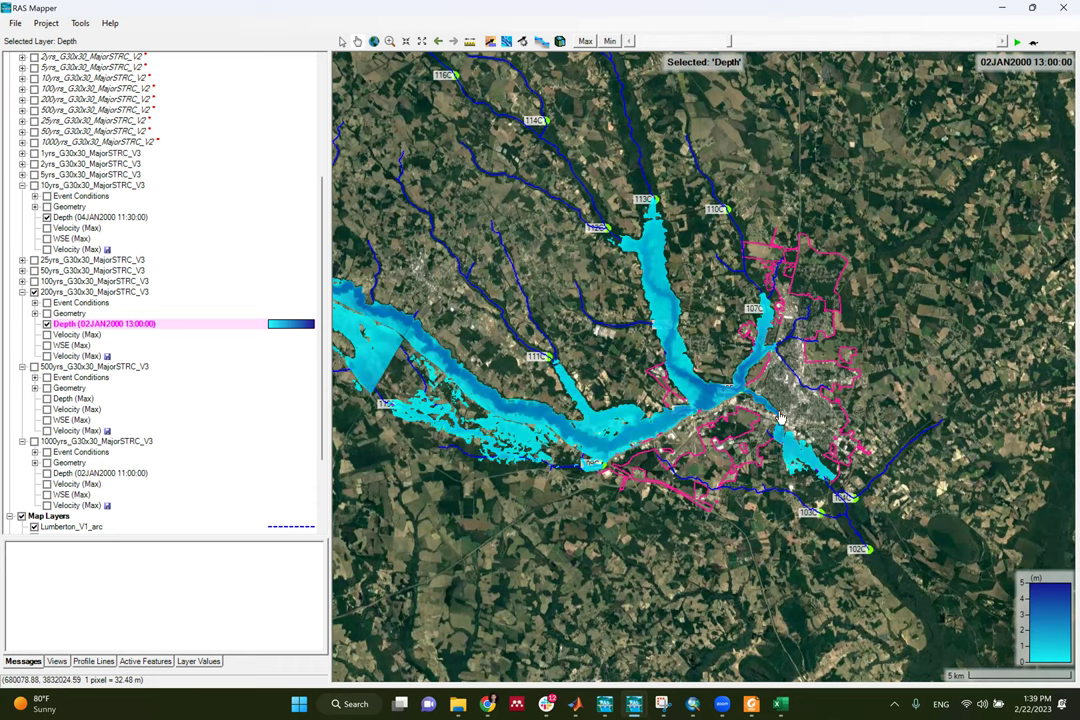
pyautogui.click(733, 42)
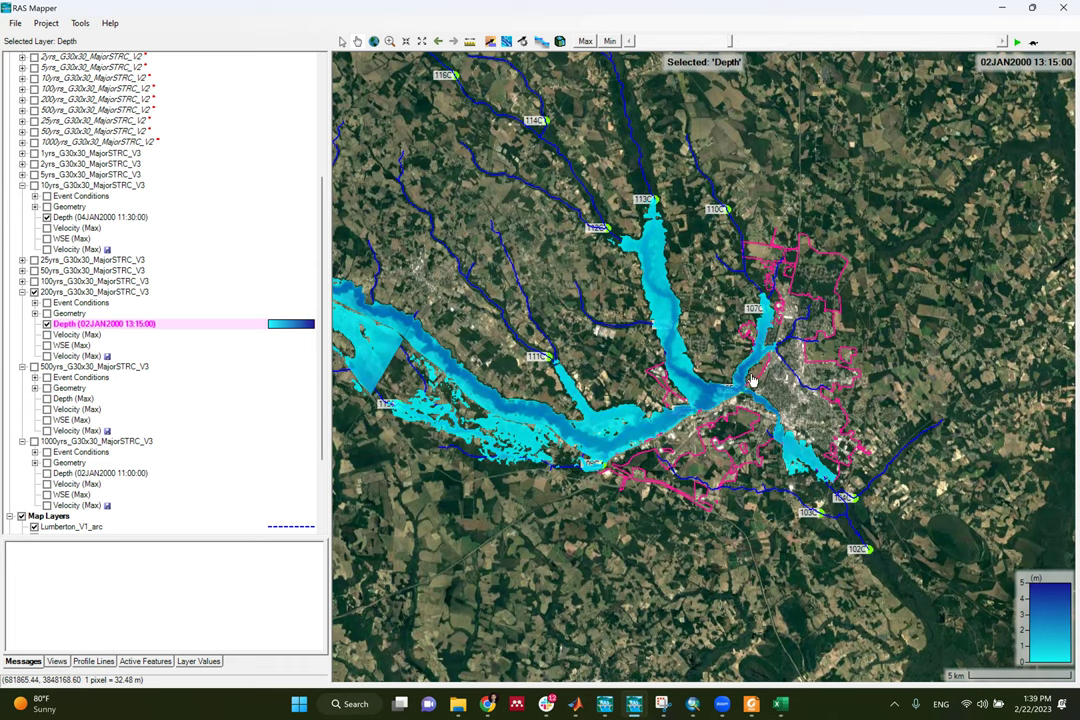
# Follow the 200-year flood depth around the airport and river crossing from 02JAN2000 13:15 through 03JAN2000 18:00, and show the maximum depth
pyautogui.scroll(2, 660, 127)
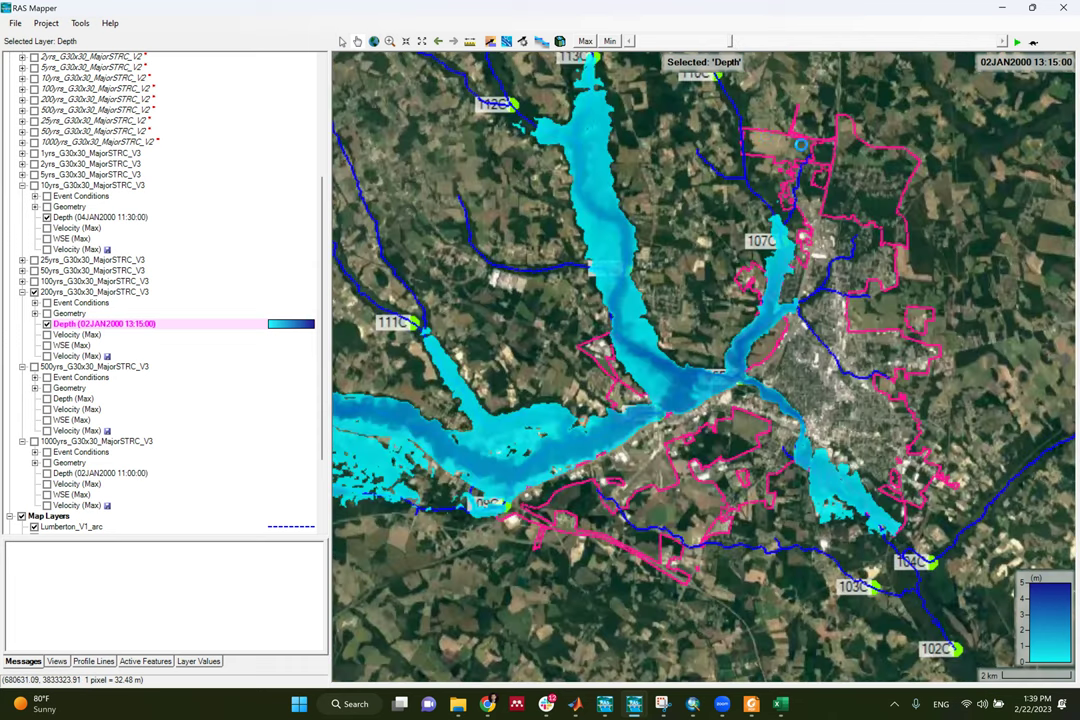
pyautogui.scroll(2, 650, 117)
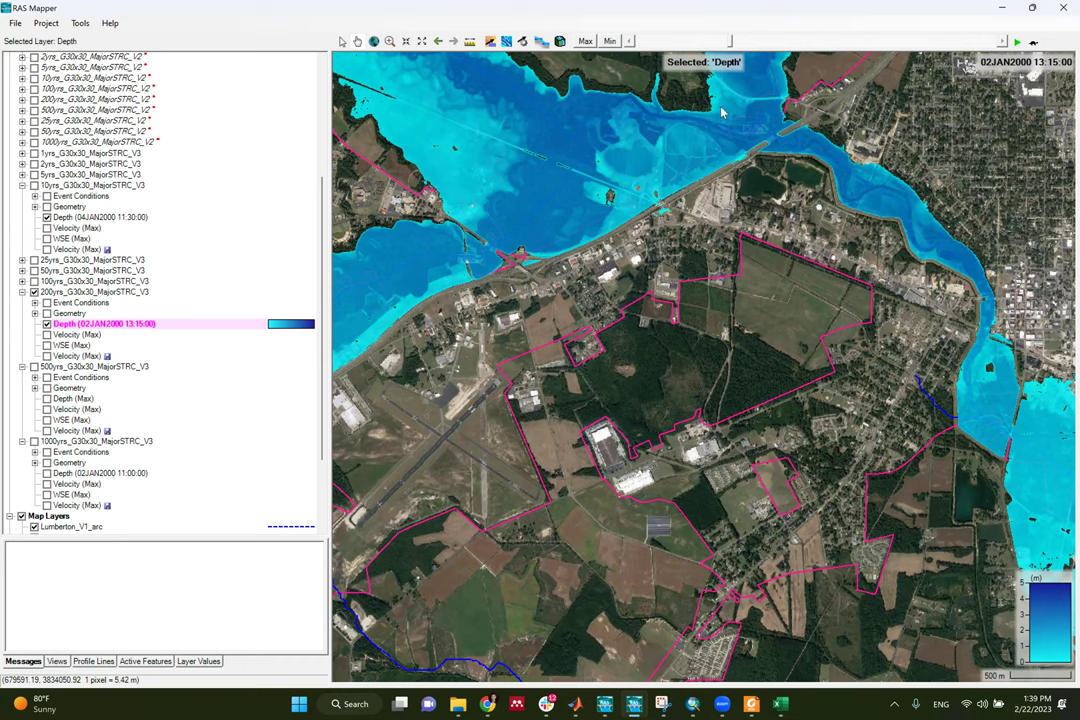
pyautogui.press('Right')
pyautogui.click(757, 42)
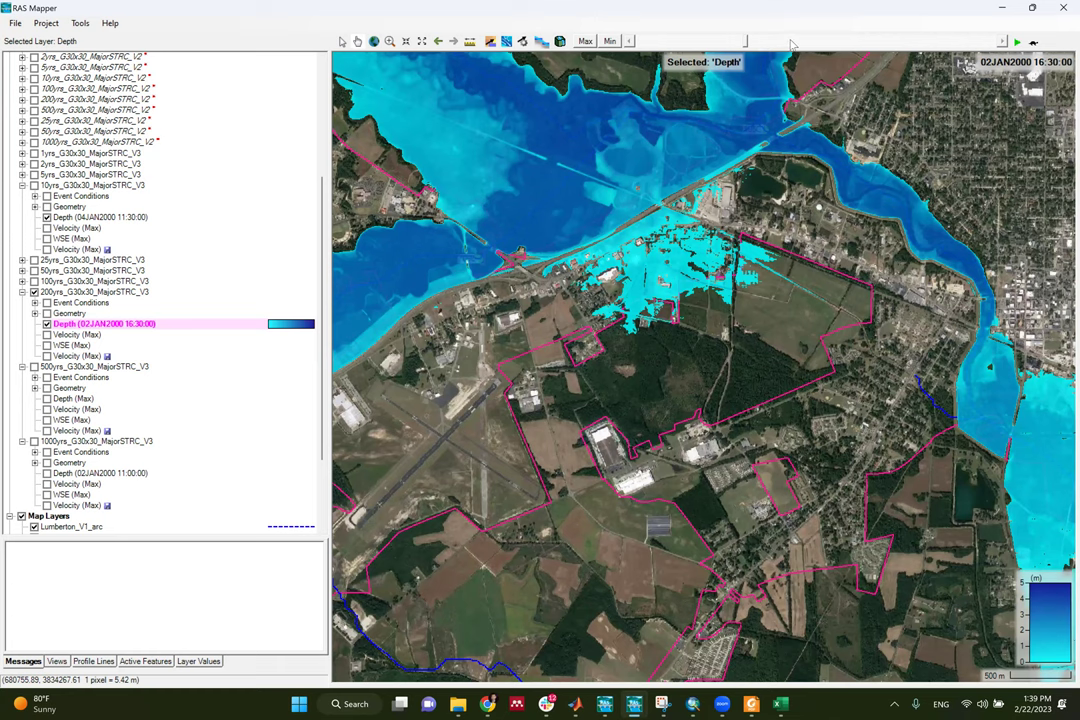
pyautogui.click(805, 44)
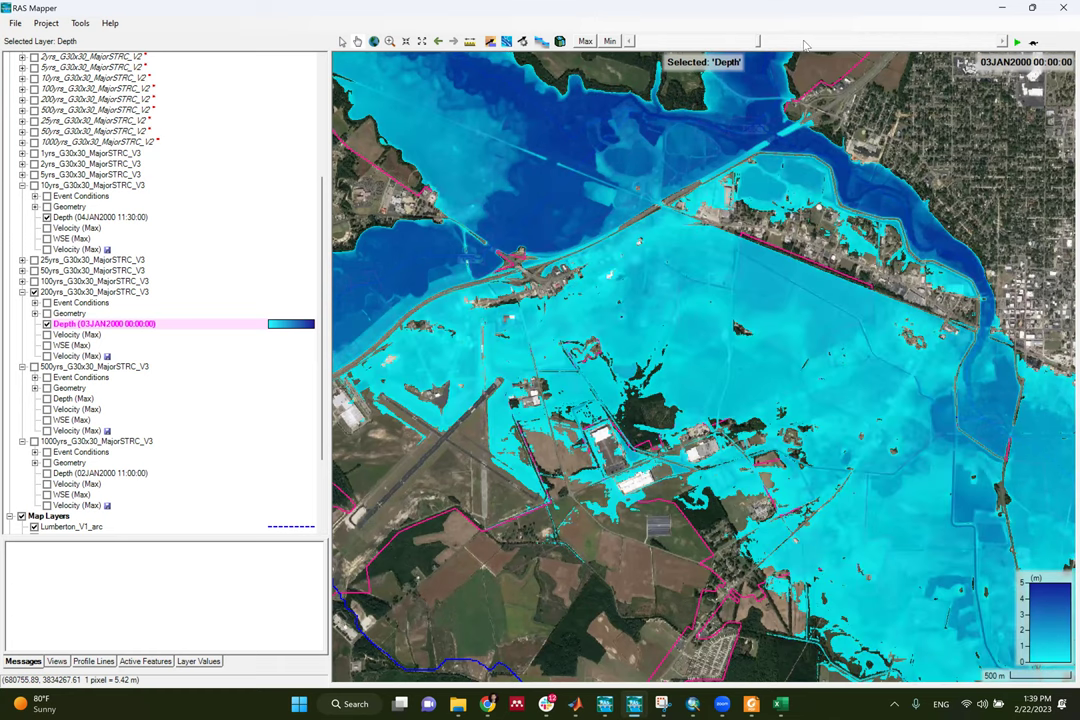
pyautogui.click(805, 44)
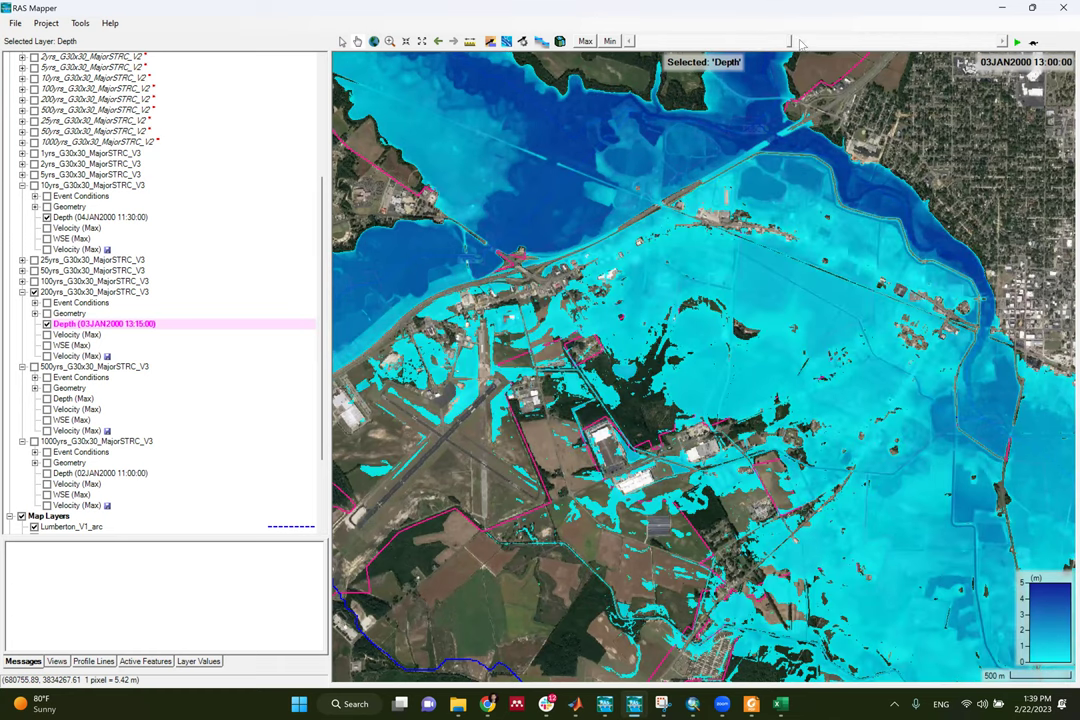
pyautogui.click(805, 44)
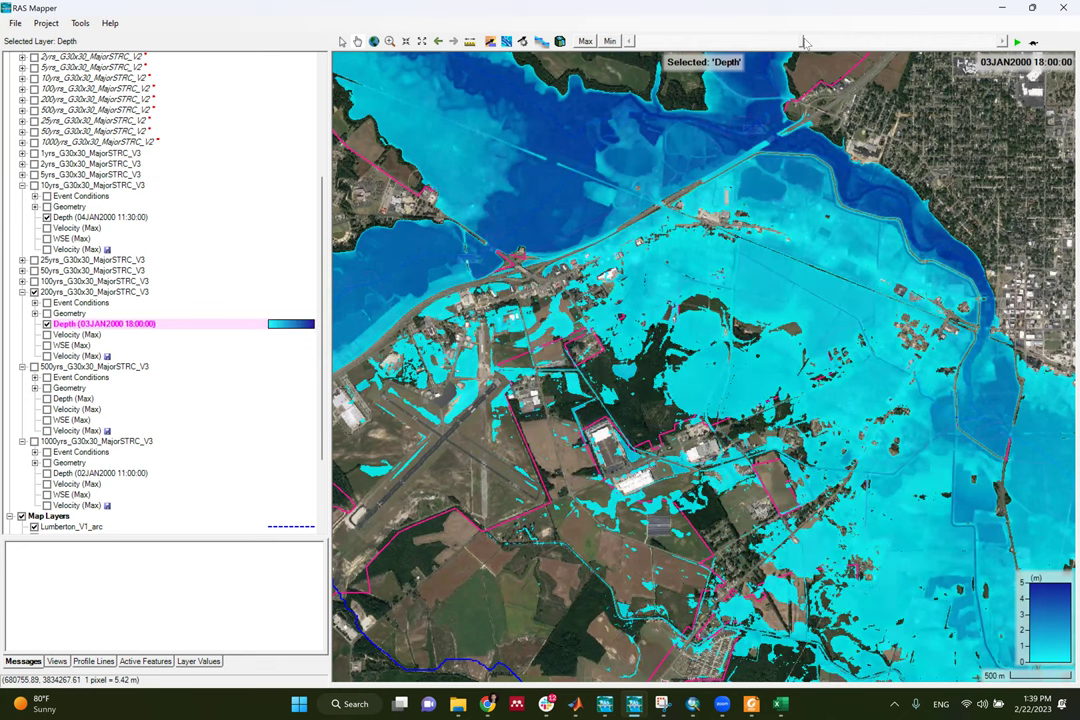
pyautogui.moveTo(805, 44); pyautogui.dragTo(835, 42)
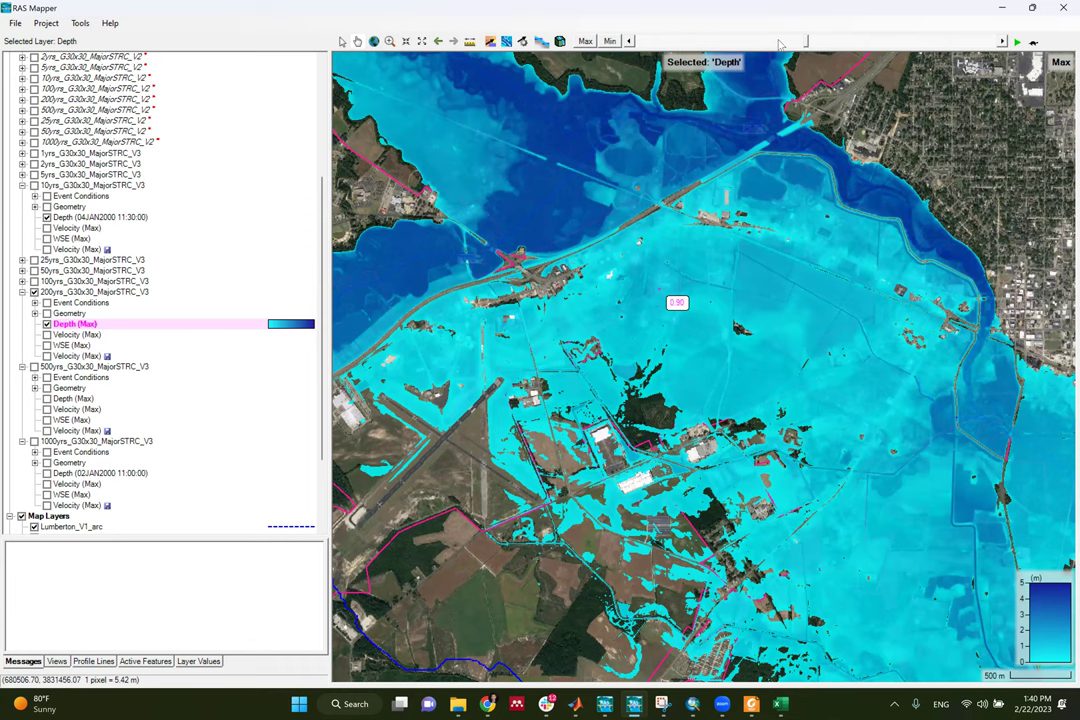
# Step the 200-year depth map back through 03JAN2000 19:45 to 02JAN2000 13:00
pyautogui.click(737, 42)
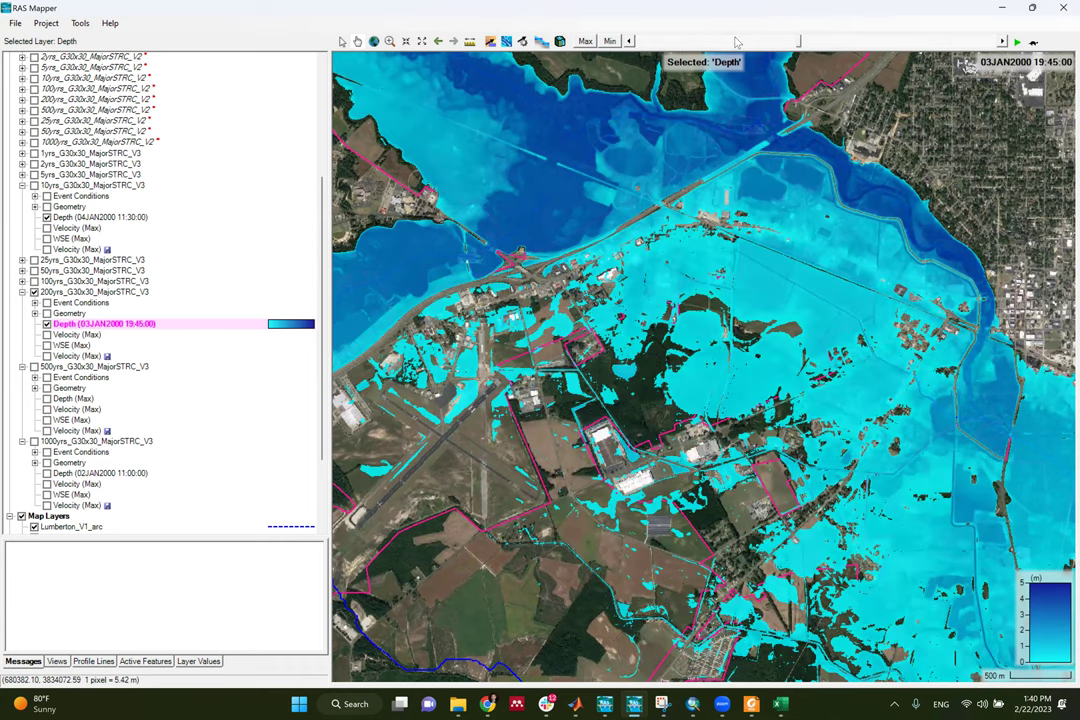
pyautogui.click(740, 43)
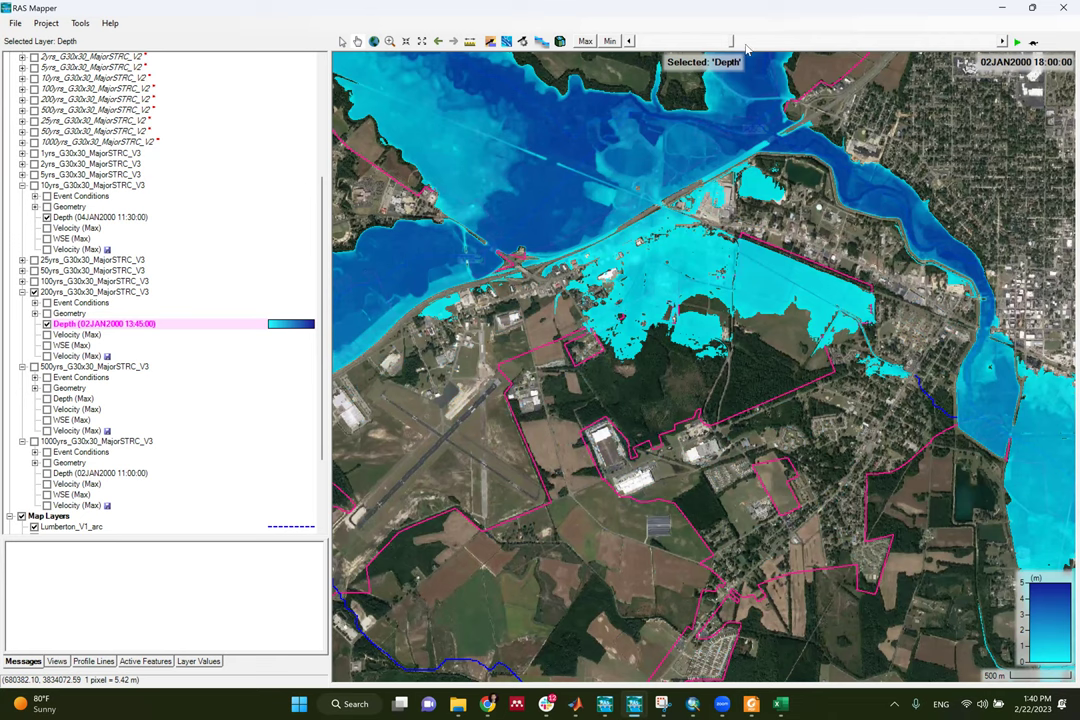
pyautogui.moveTo(731, 42); pyautogui.dragTo(728, 42)
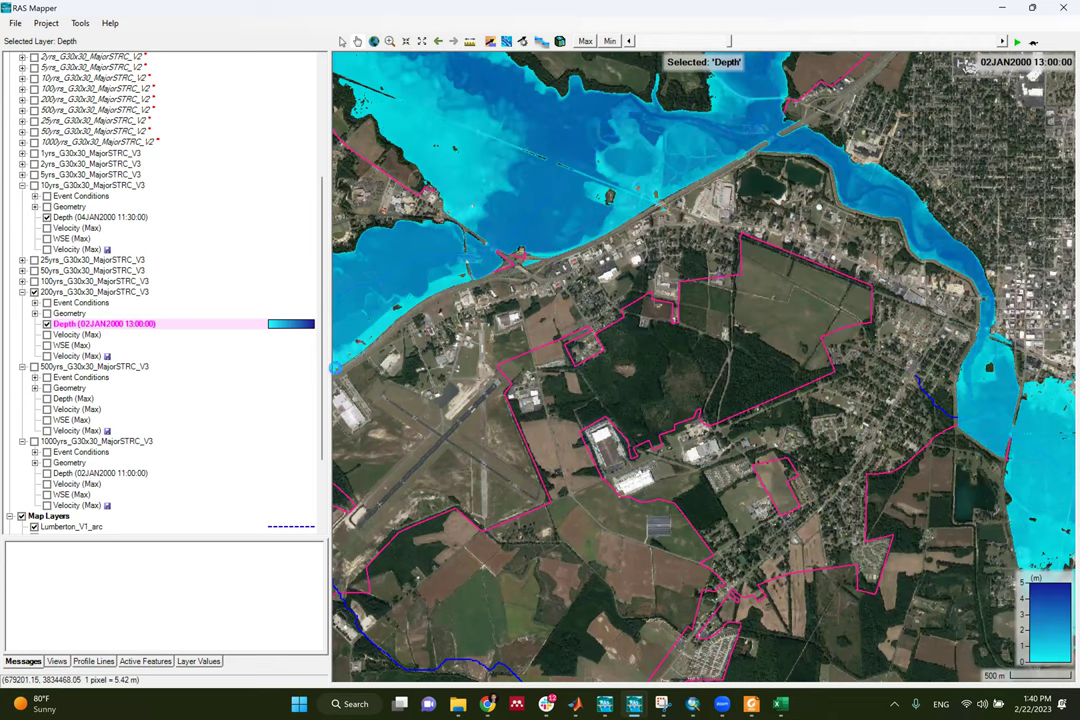
# Display flow tracing over the 200-year depth at the river confluence and compare 02JAN2000 06:45 with 02JAN2000 15:00
pyautogui.click(421, 40)
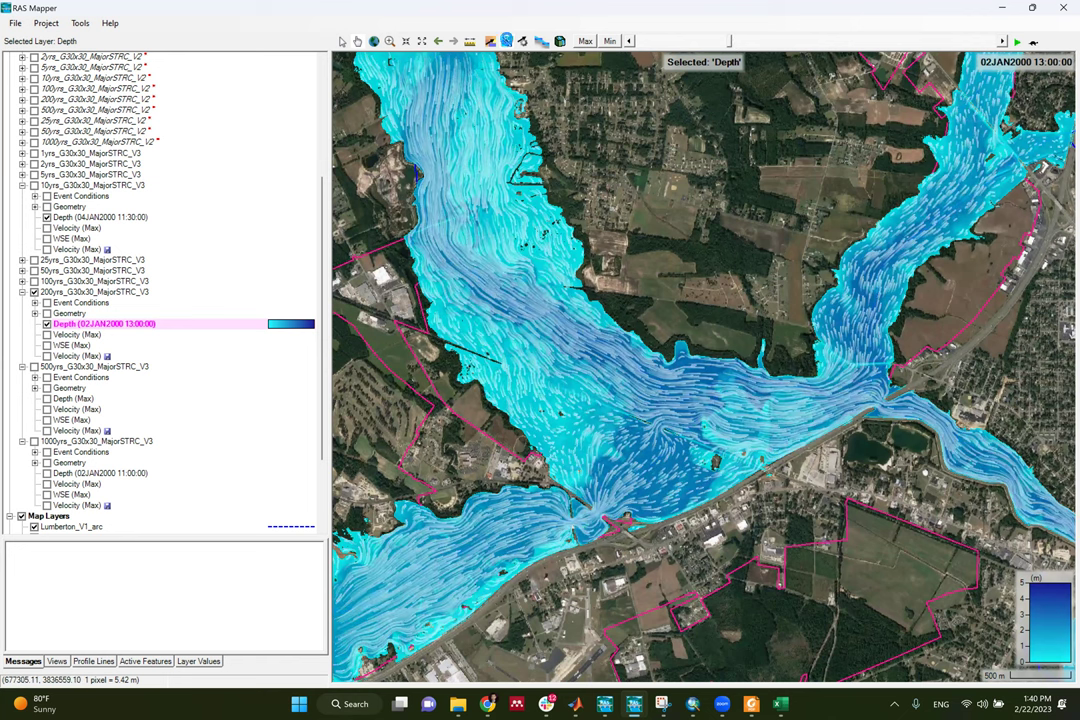
pyautogui.click(438, 41)
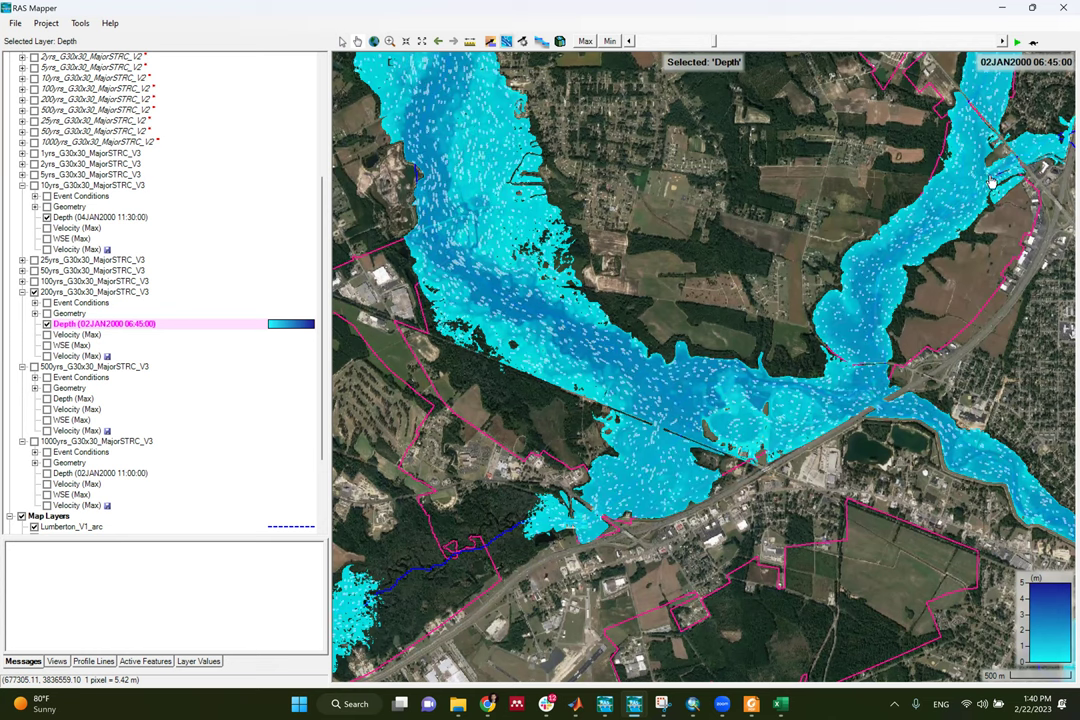
pyautogui.scroll(-2, 932, 254)
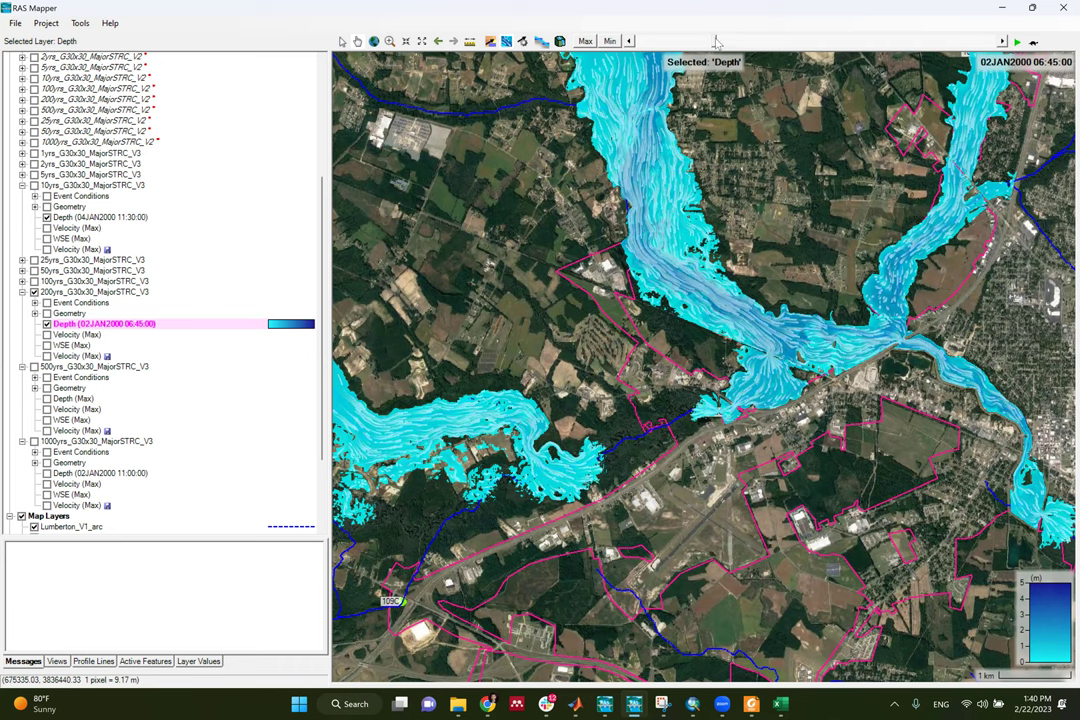
pyautogui.moveTo(716, 40); pyautogui.dragTo(735, 40)
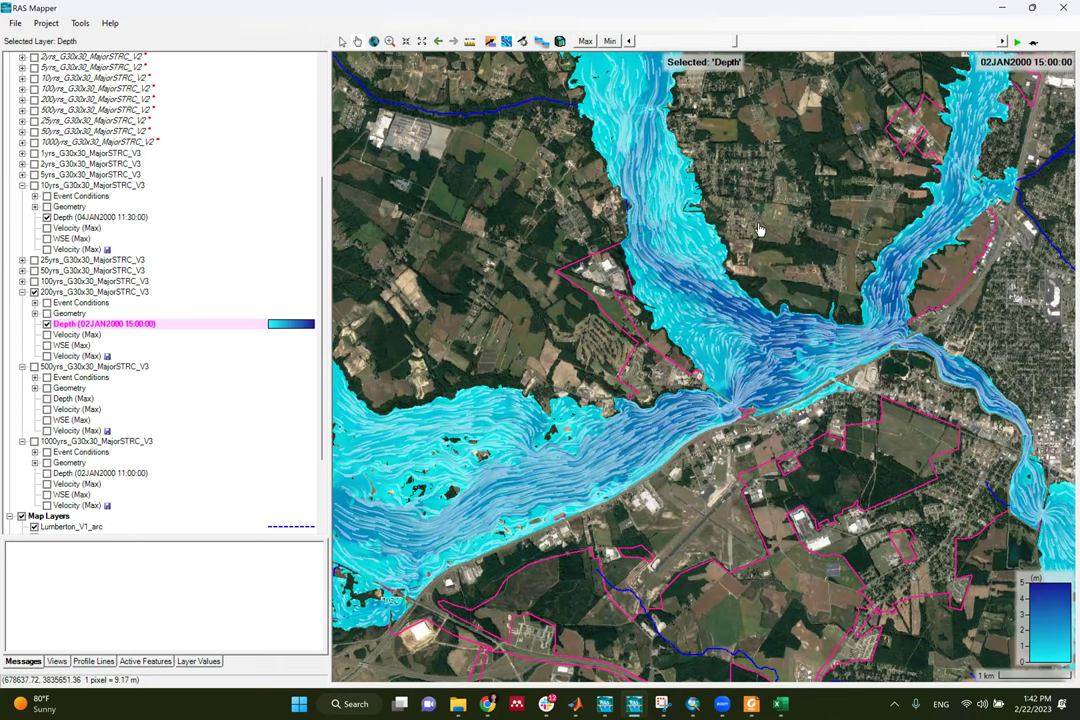
# Show the maximum 200-year depth without flow tracing, and replace it with the 100yrs_G30x30_MajorSTRC_V3 depth at 02JAN2000 20:15:00
pyautogui.click(587, 41)
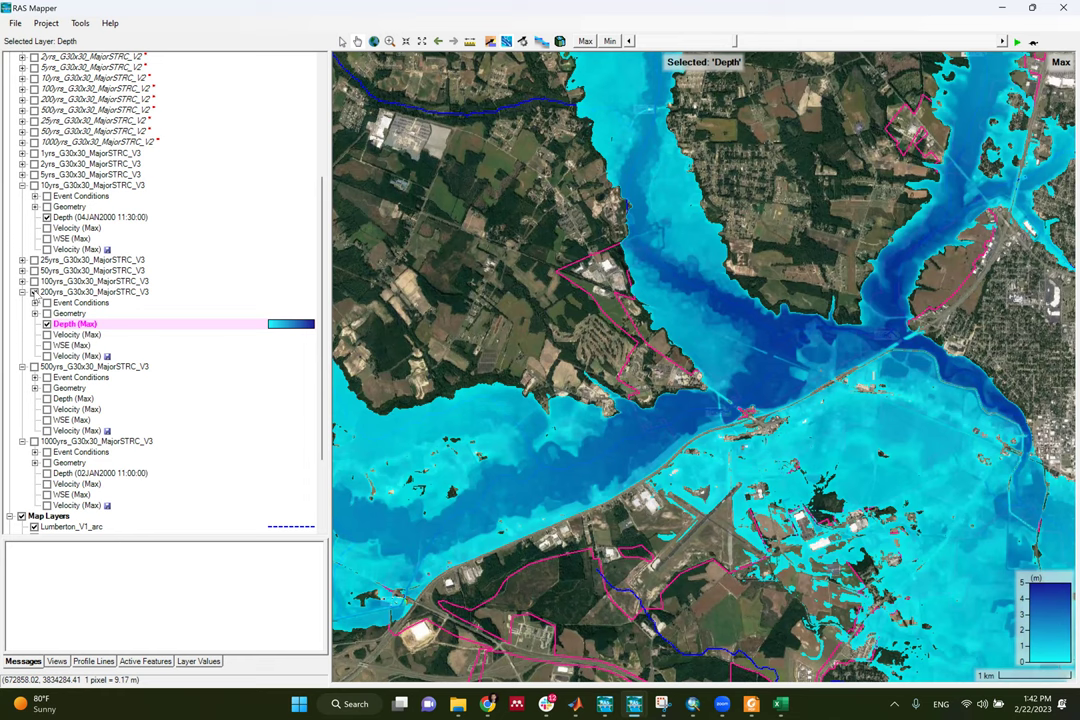
pyautogui.click(22, 281)
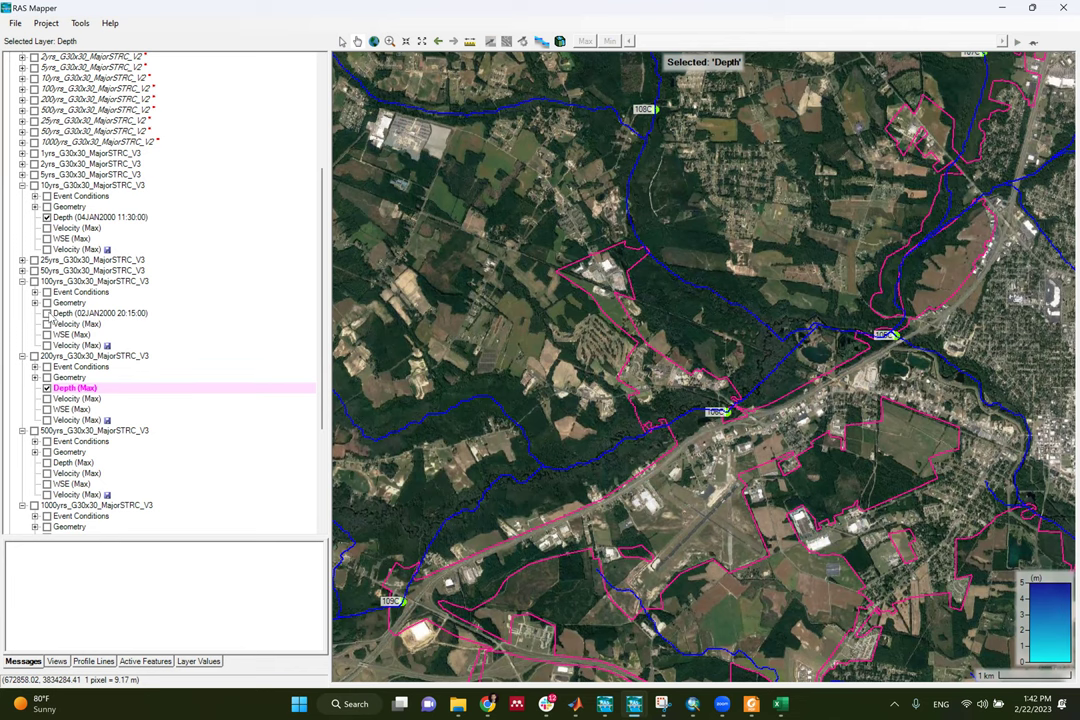
pyautogui.click(46, 313)
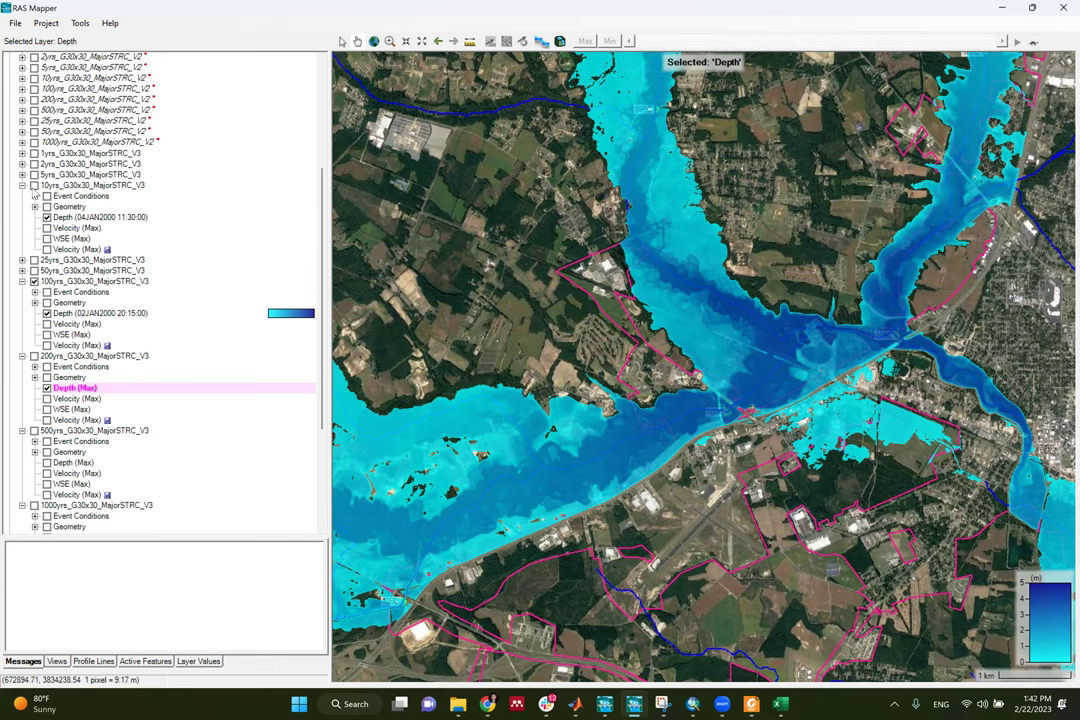
# Replace the 100-year result with the 50yrs_G30x30_MajorSTRC_V3 maximum depth, turn off its stored maximum velocity, and select the depth layer
pyautogui.click(22, 270)
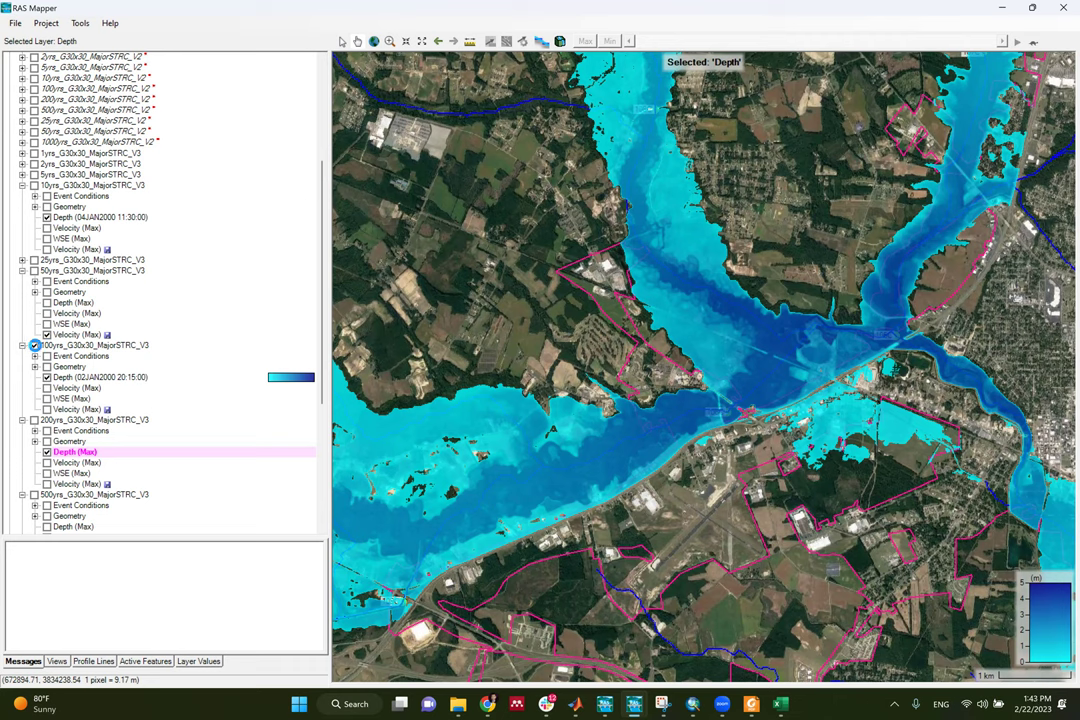
pyautogui.click(34, 270)
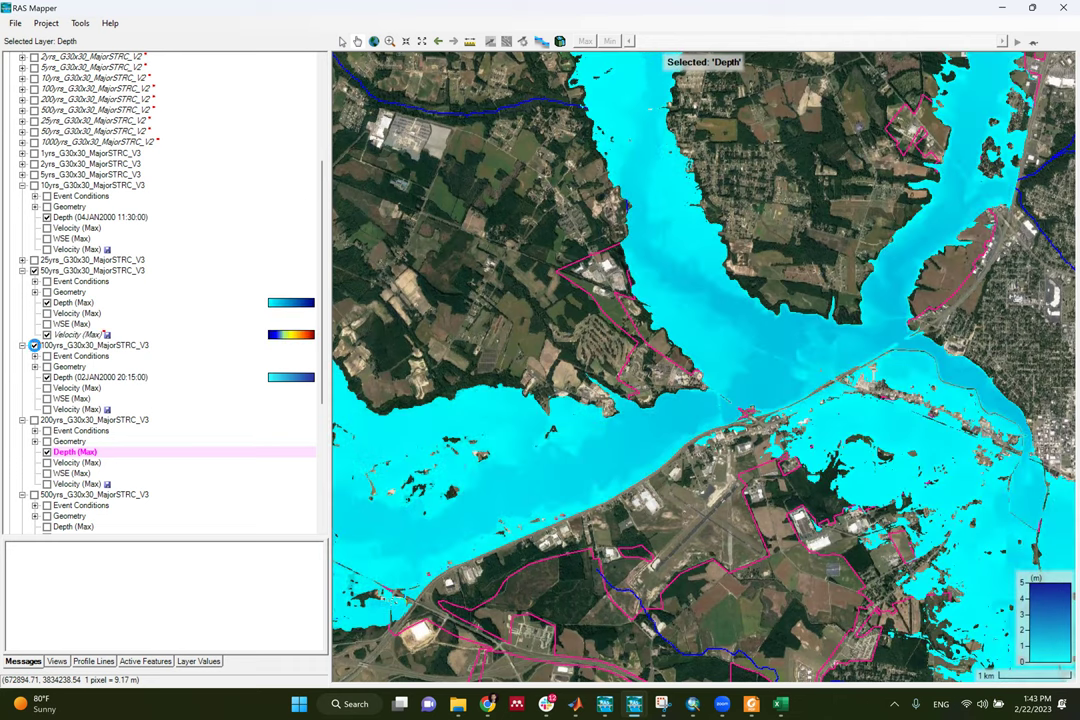
pyautogui.click(35, 345)
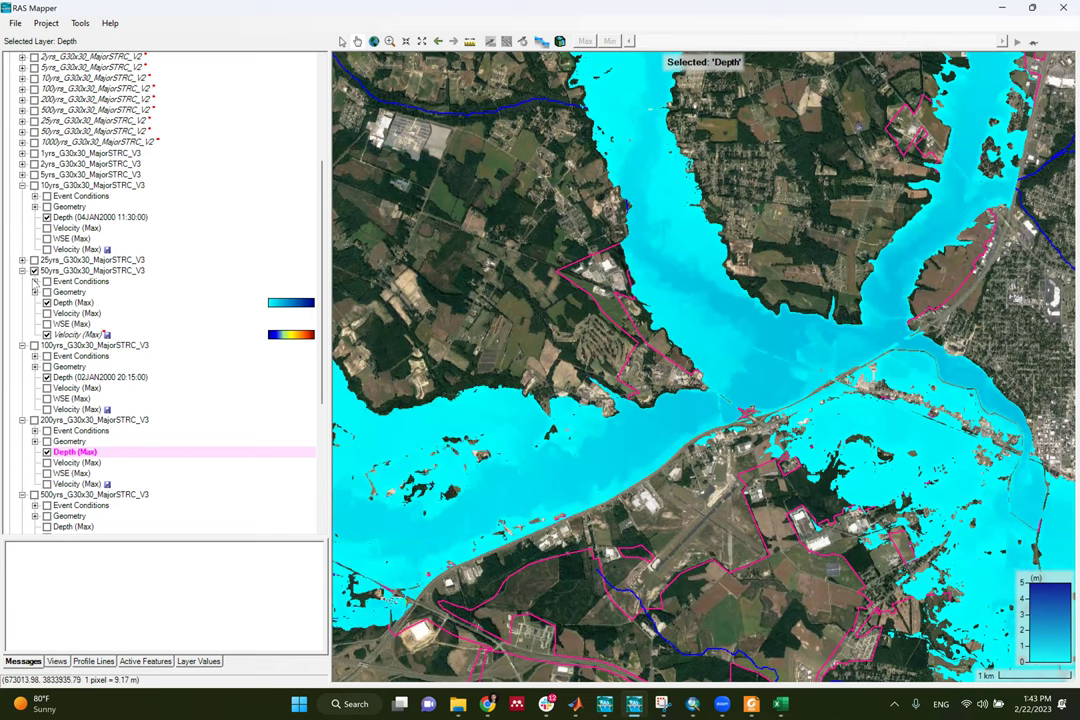
pyautogui.click(46, 334)
pyautogui.click(34, 270)
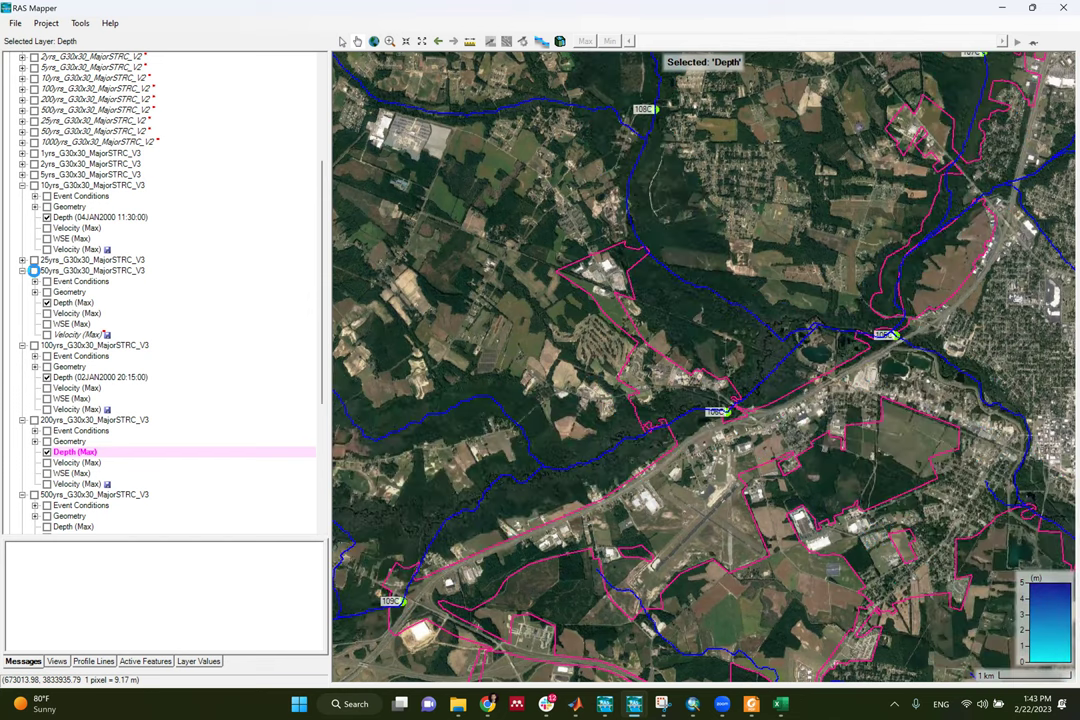
pyautogui.click(34, 270)
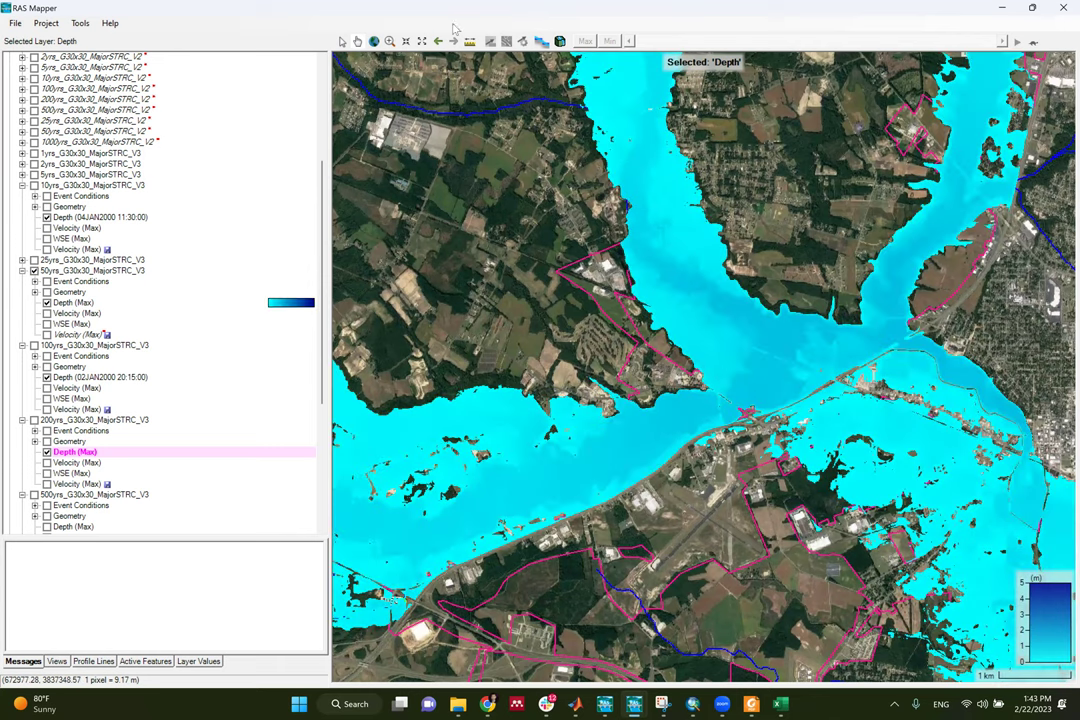
pyautogui.click(75, 302)
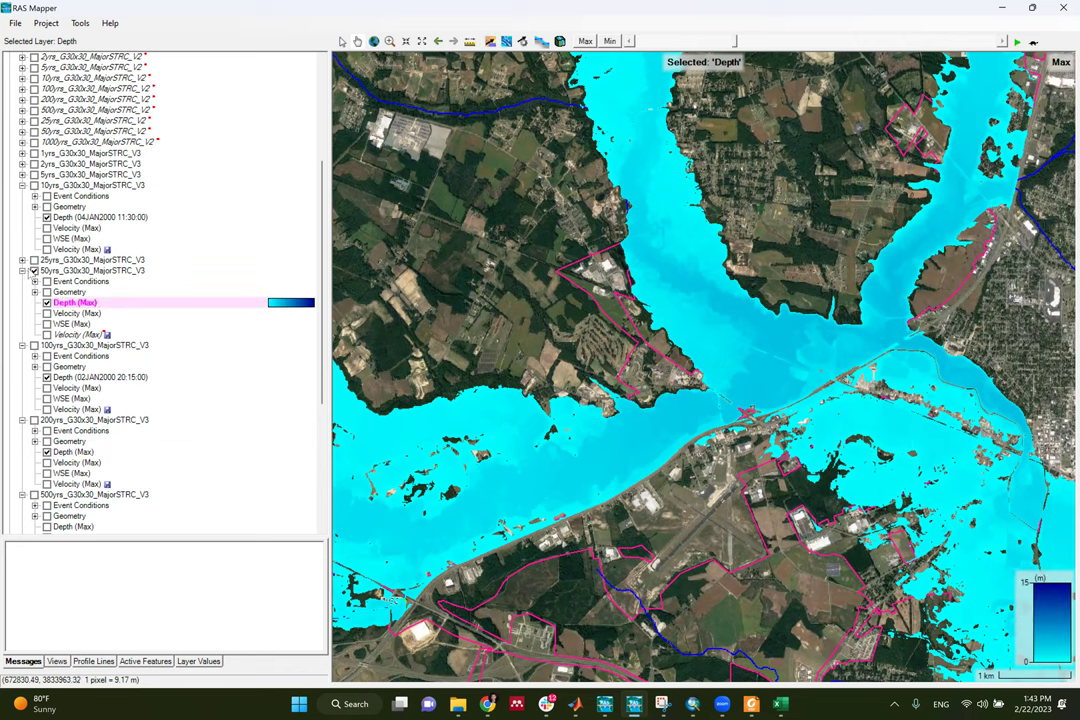
# Replace the 50-year depth with the 25yrs_G30x30_MajorSTRC_V3 maximum depth, with the 50-year sublayers collapsed while switching
pyautogui.click(22, 270)
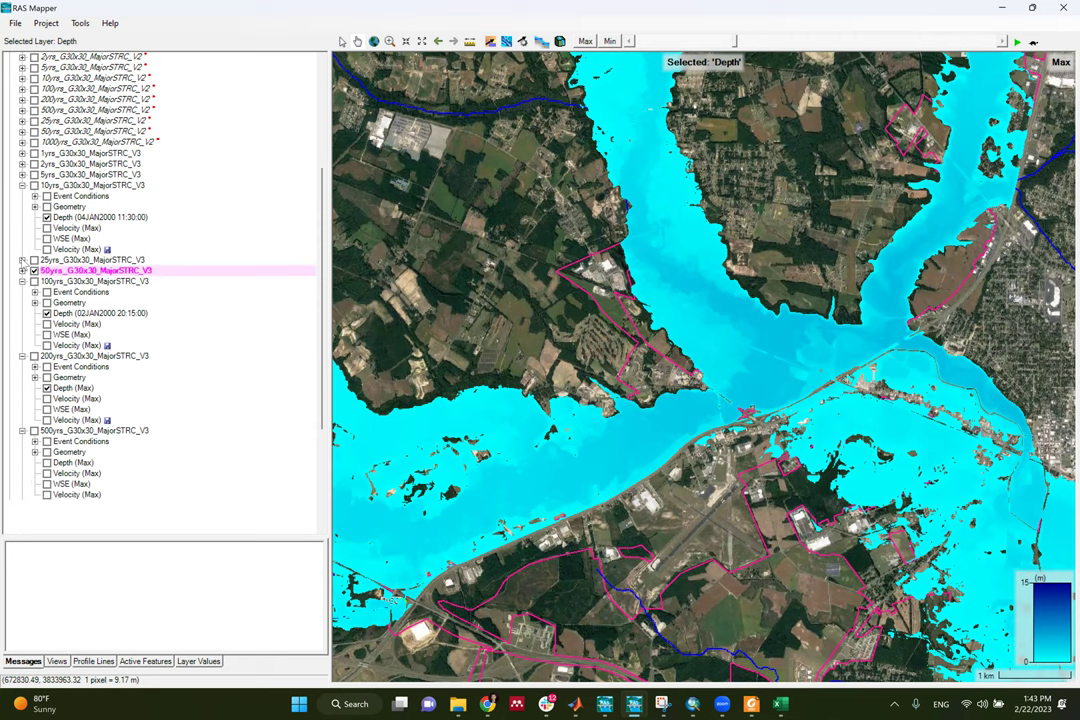
pyautogui.click(22, 259)
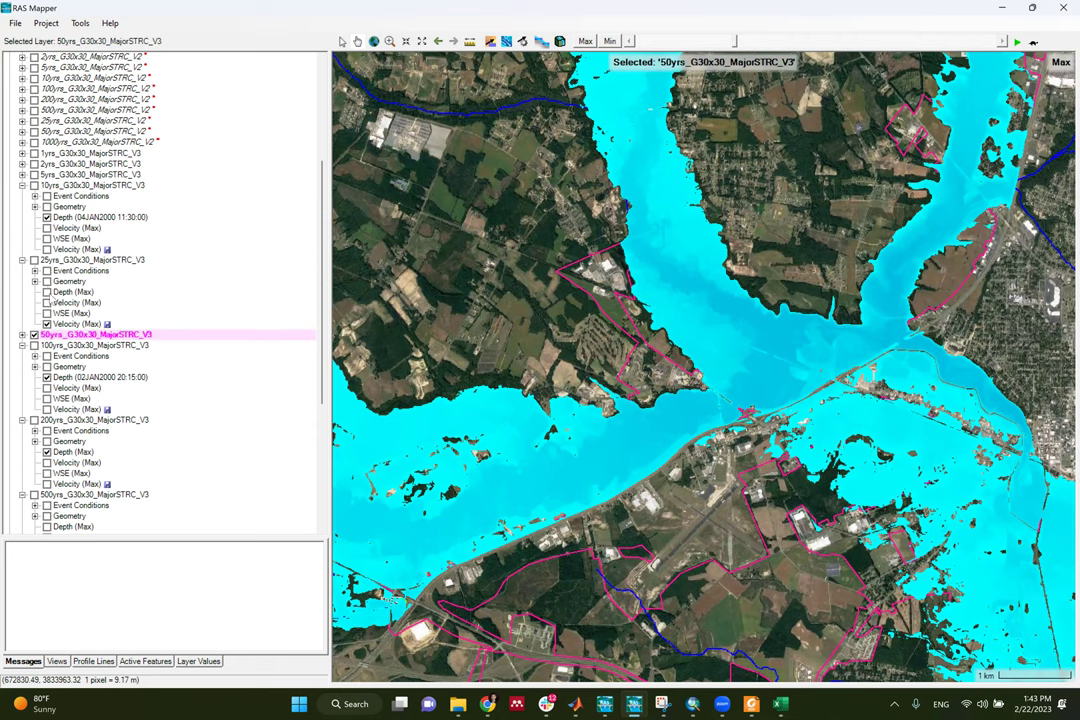
pyautogui.click(35, 260)
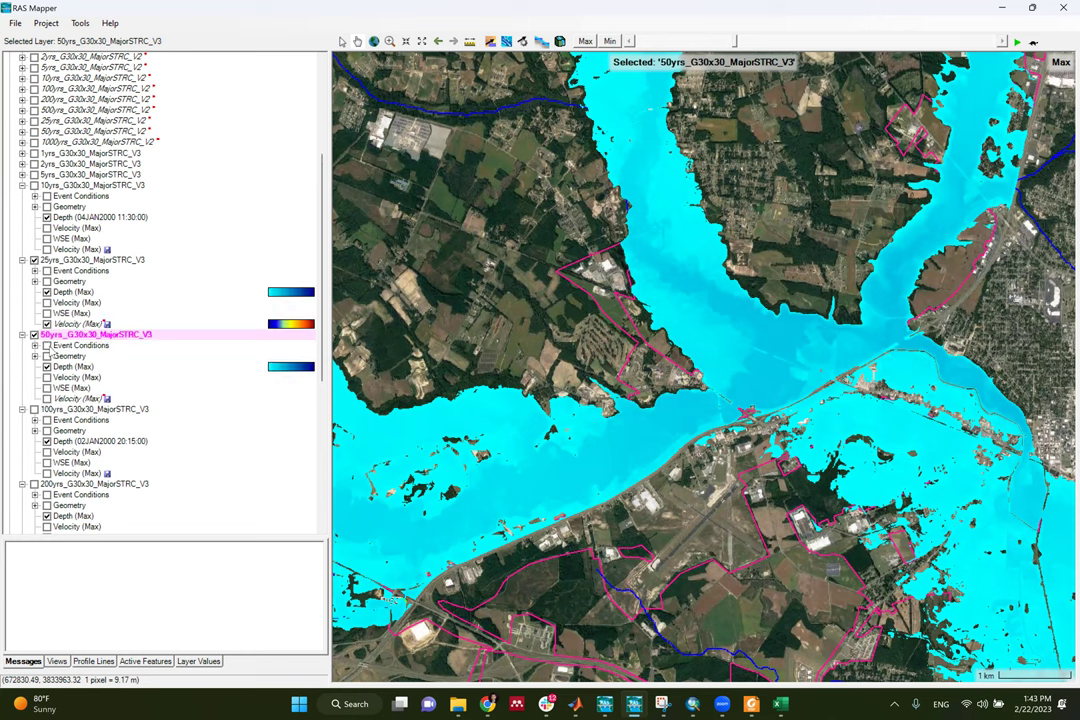
pyautogui.click(45, 367)
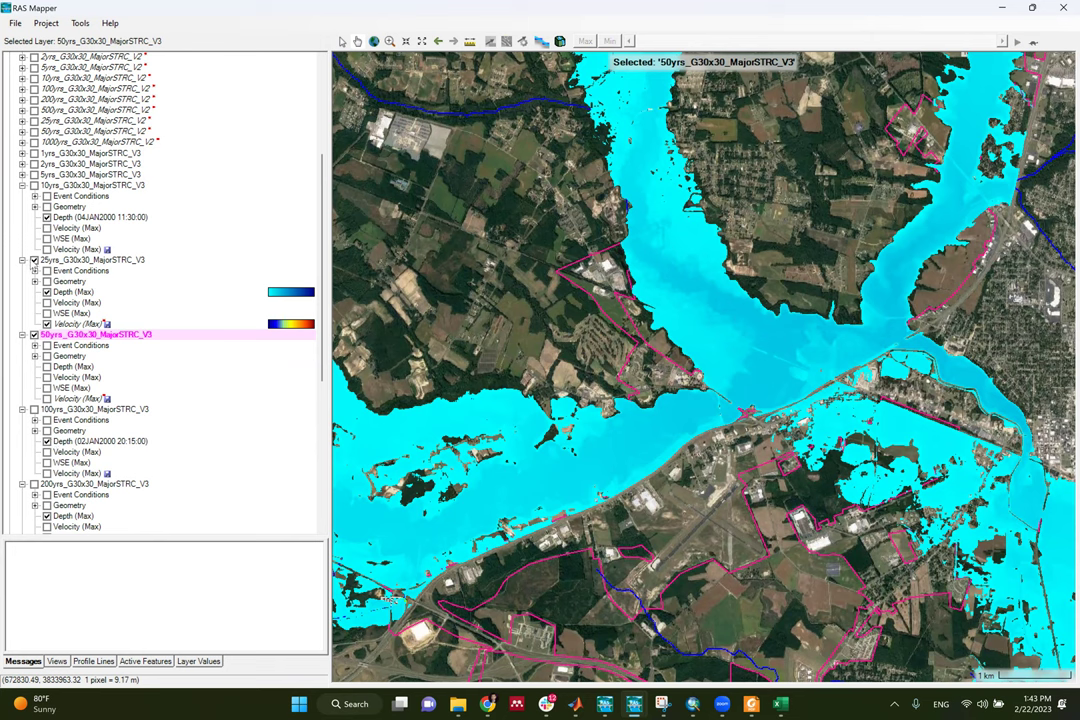
# Compare with the 10yrs_G30x30_MajorSTRC_V3 depth at 04JAN2000 11:30:00, shown in place of the 25-year result over the wider river network
pyautogui.click(35, 185)
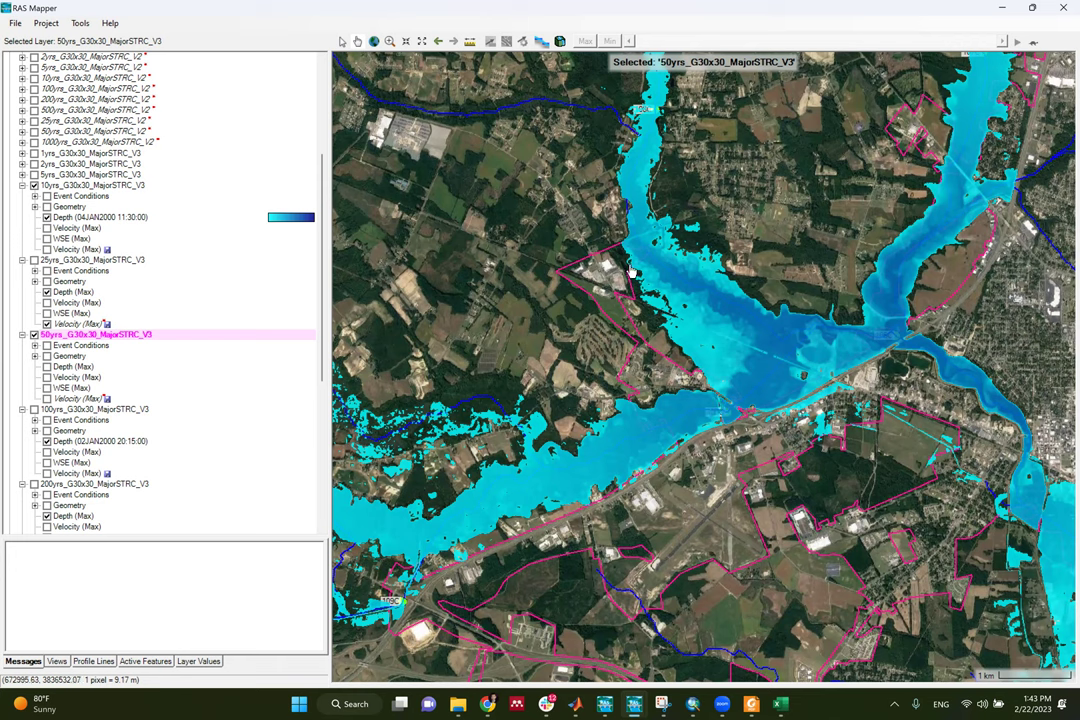
pyautogui.scroll(-1, 698, 407)
pyautogui.scroll(-1, 698, 407)
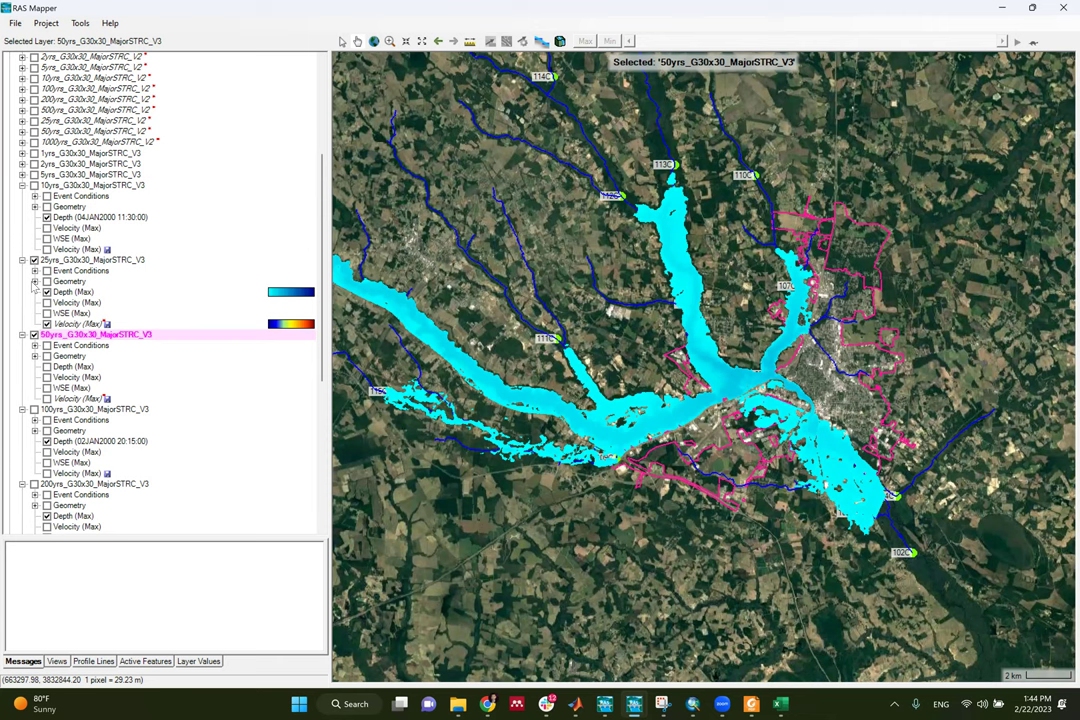
# Return to the 25-year maximum depth in place of the 10-year result, turn off its stored maximum velocity, and collapse its sublayers
pyautogui.click(35, 281)
pyautogui.click(35, 282)
pyautogui.click(47, 324)
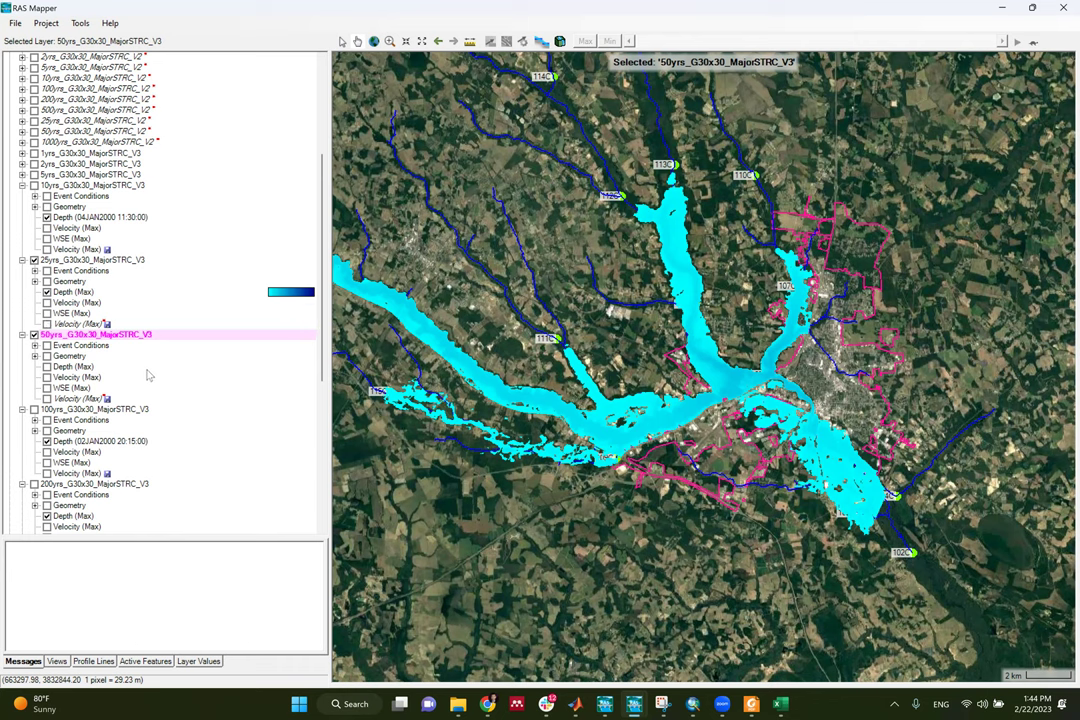
pyautogui.click(22, 259)
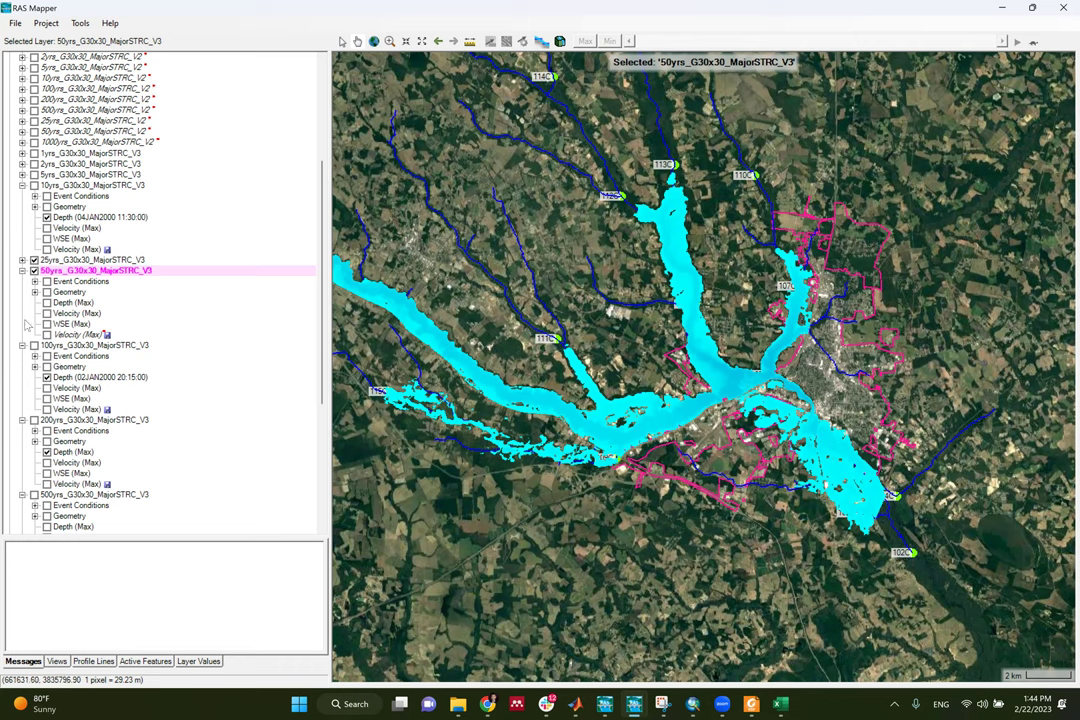
# Hide the 25-year and 50-year results, view the 100-year depth at 02JAN2000 20:15:00, and hide that result too
pyautogui.click(34, 259)
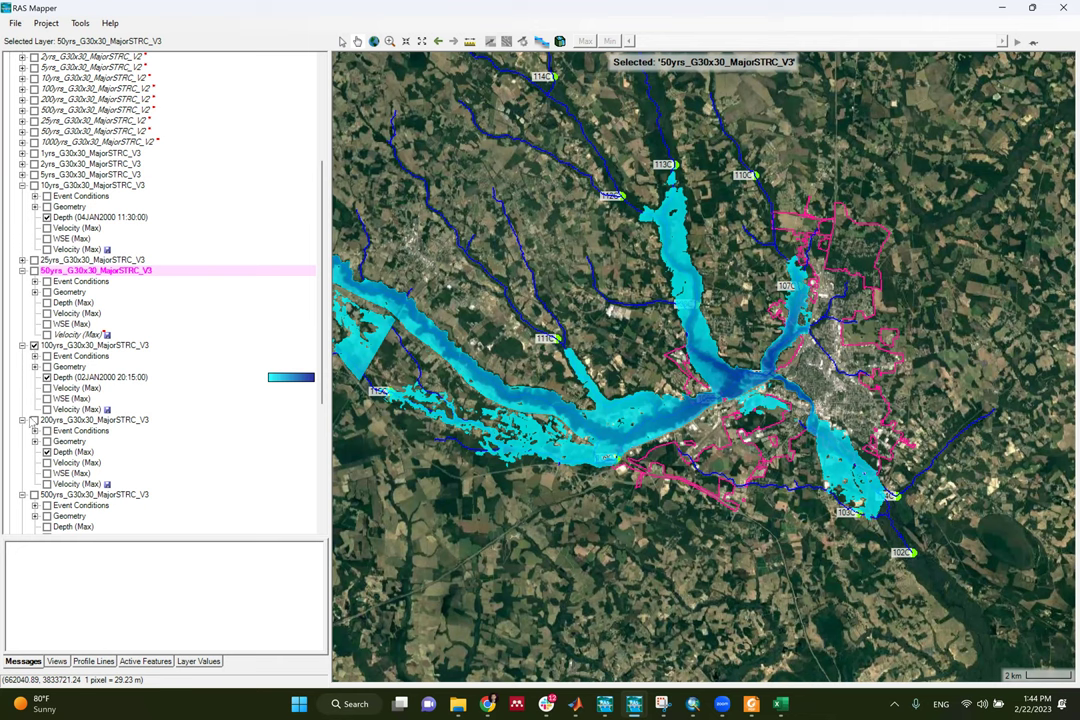
pyautogui.click(33, 346)
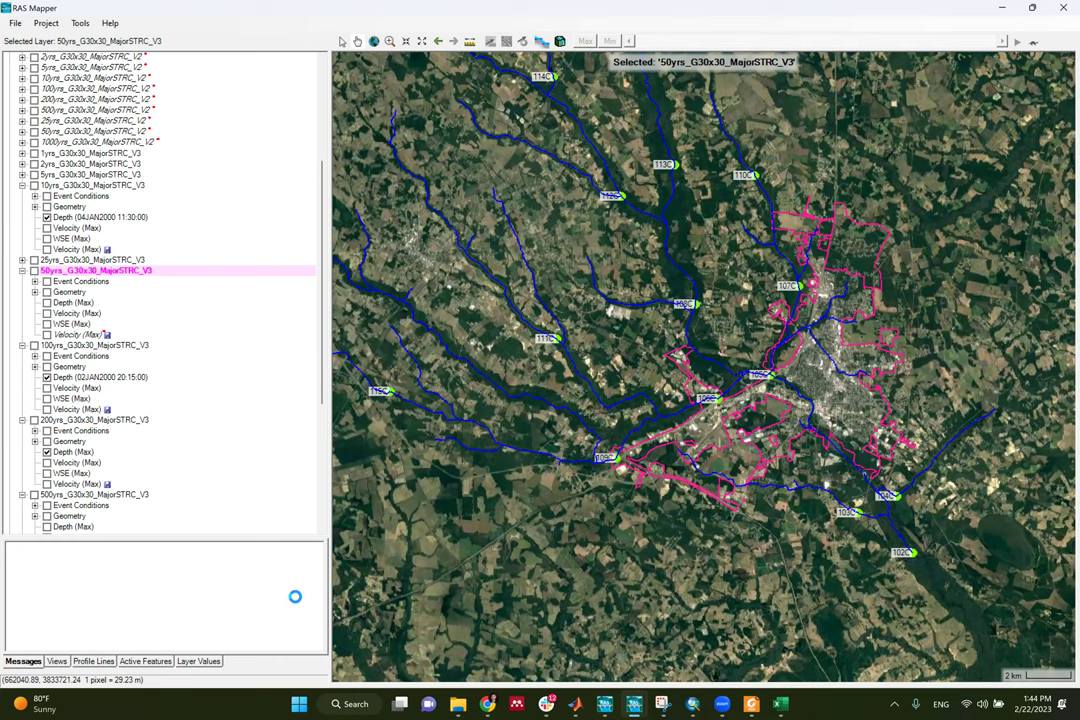